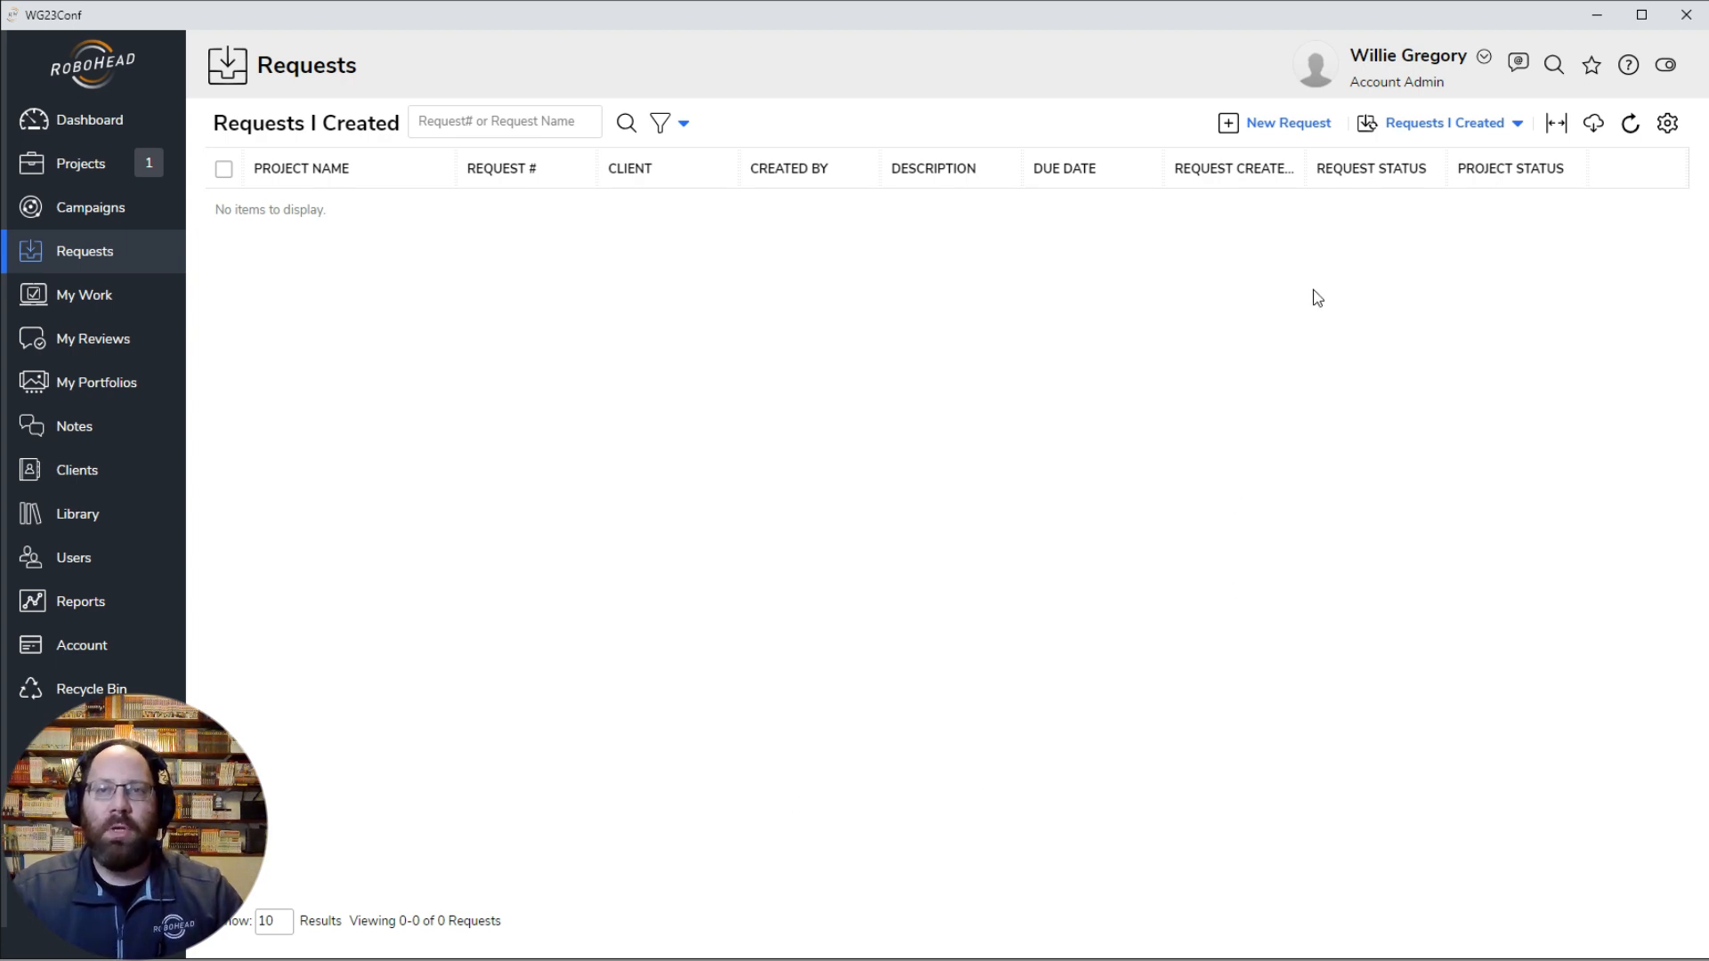
Step: Start a new project request and name the project "2024 sales flyer"
click(1289, 131)
click(654, 249)
text(20)
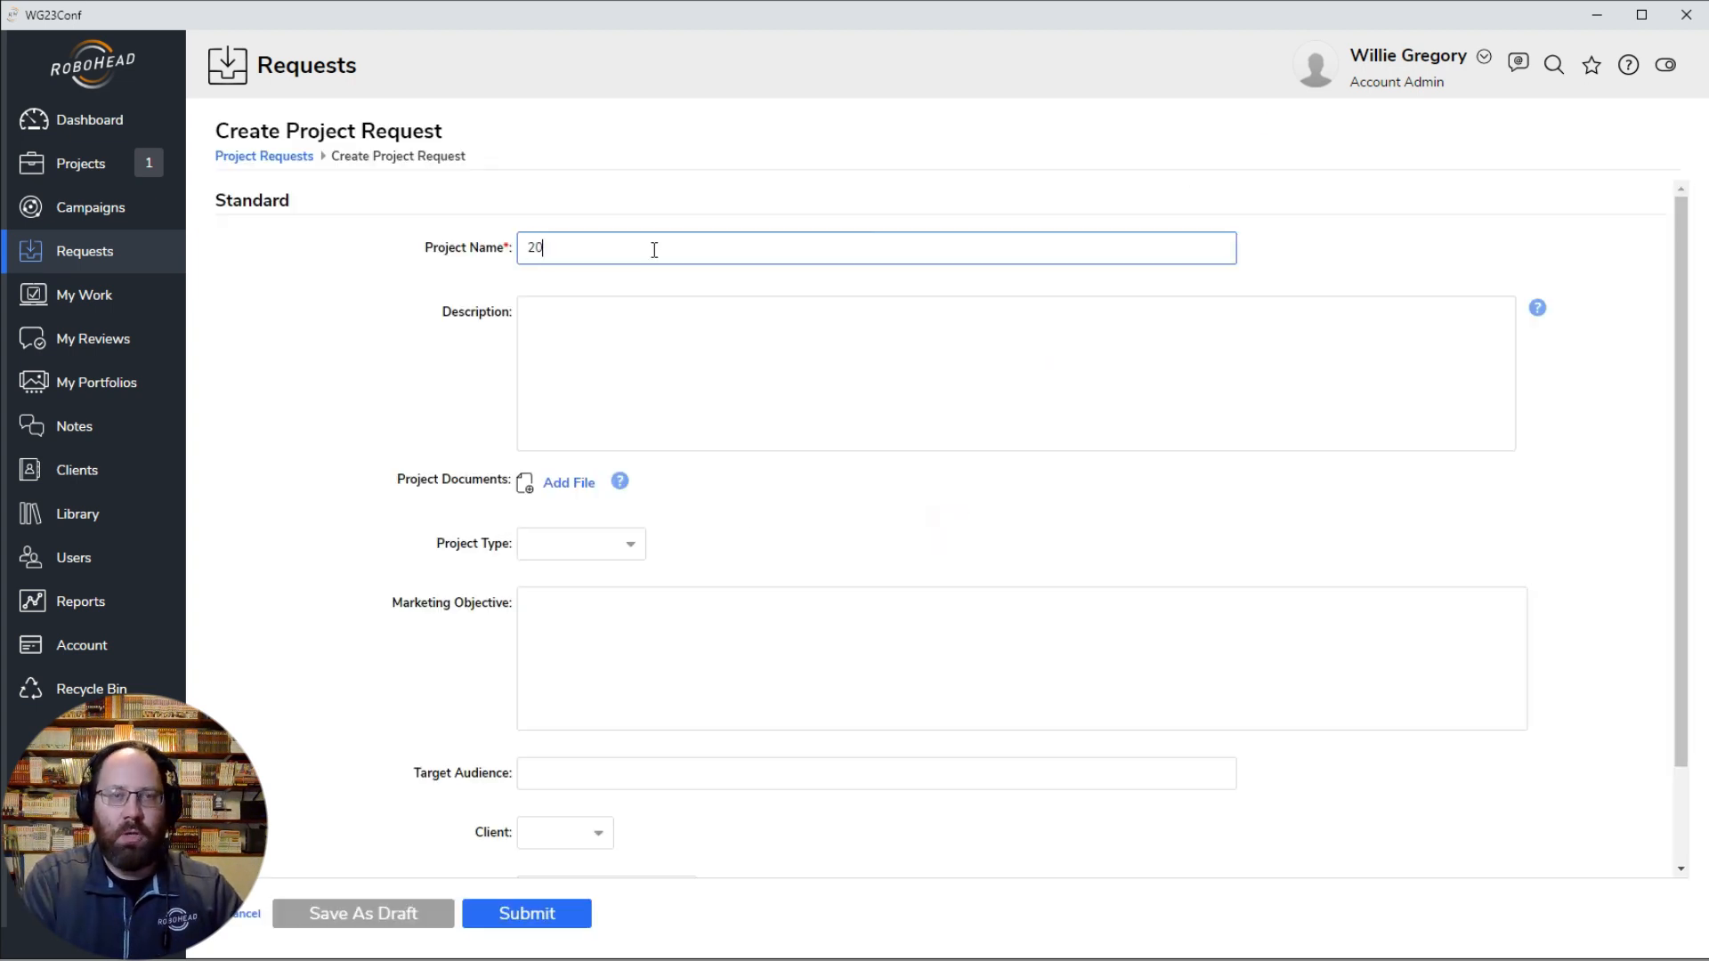
text(24 slae)
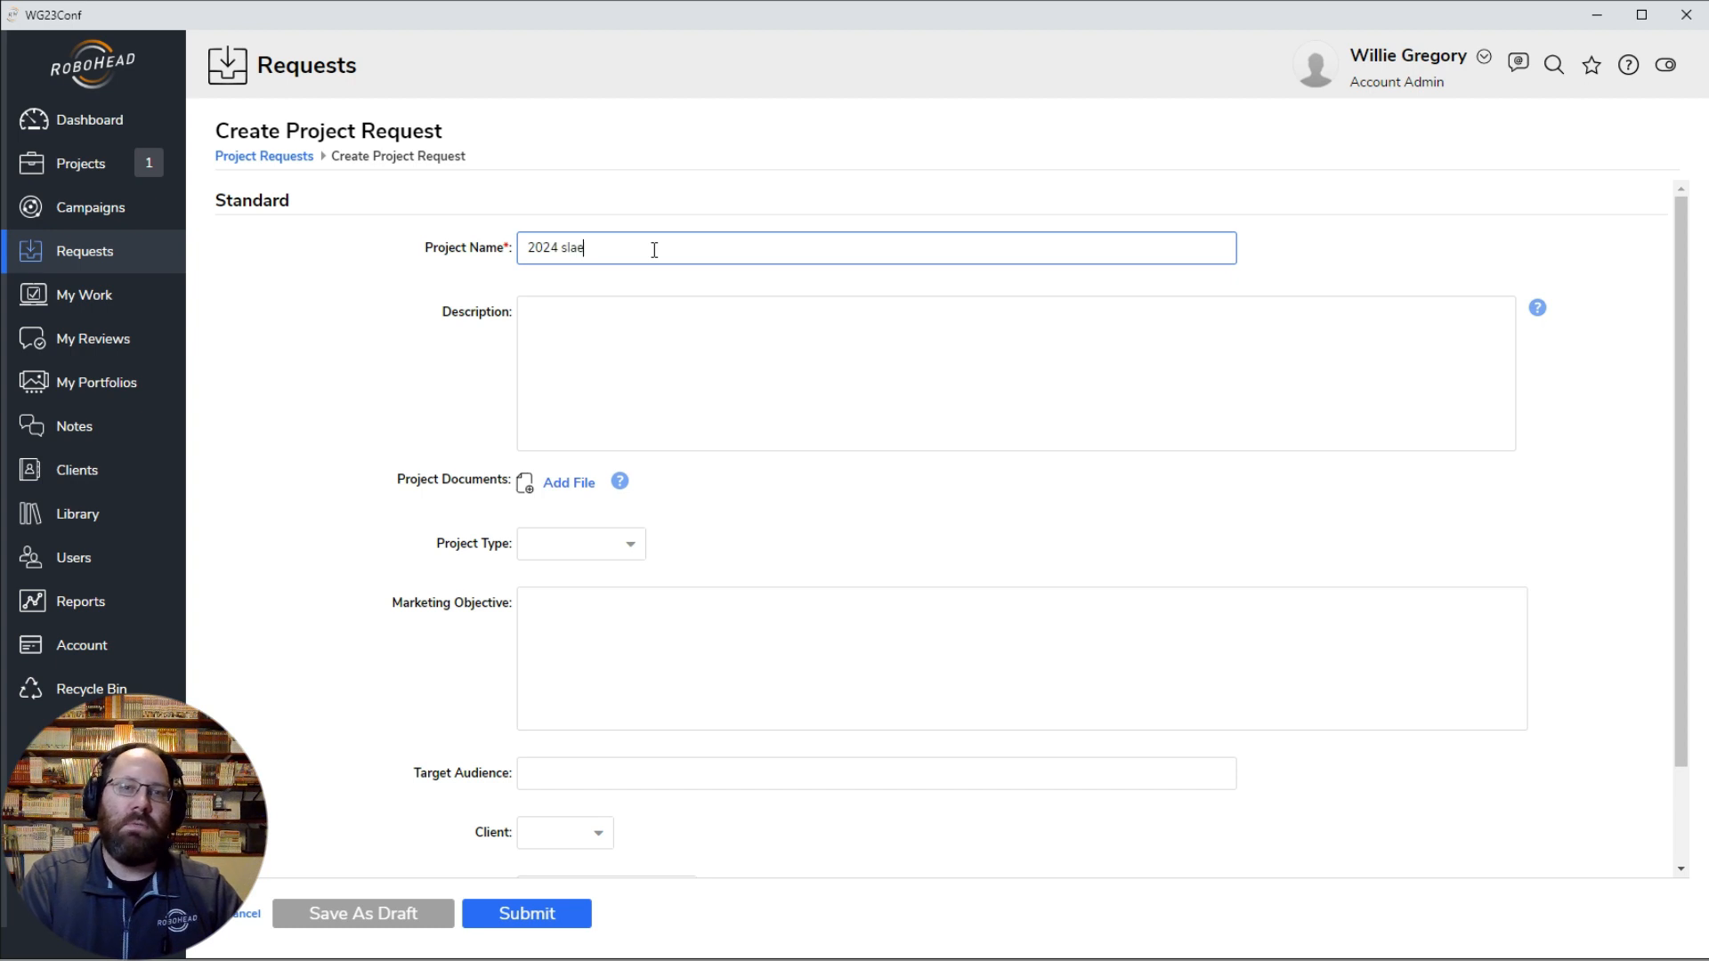
key(BackSpace)
key(BackSpace)
key(BackSpace)
text(ales flyer)
key(Tab)
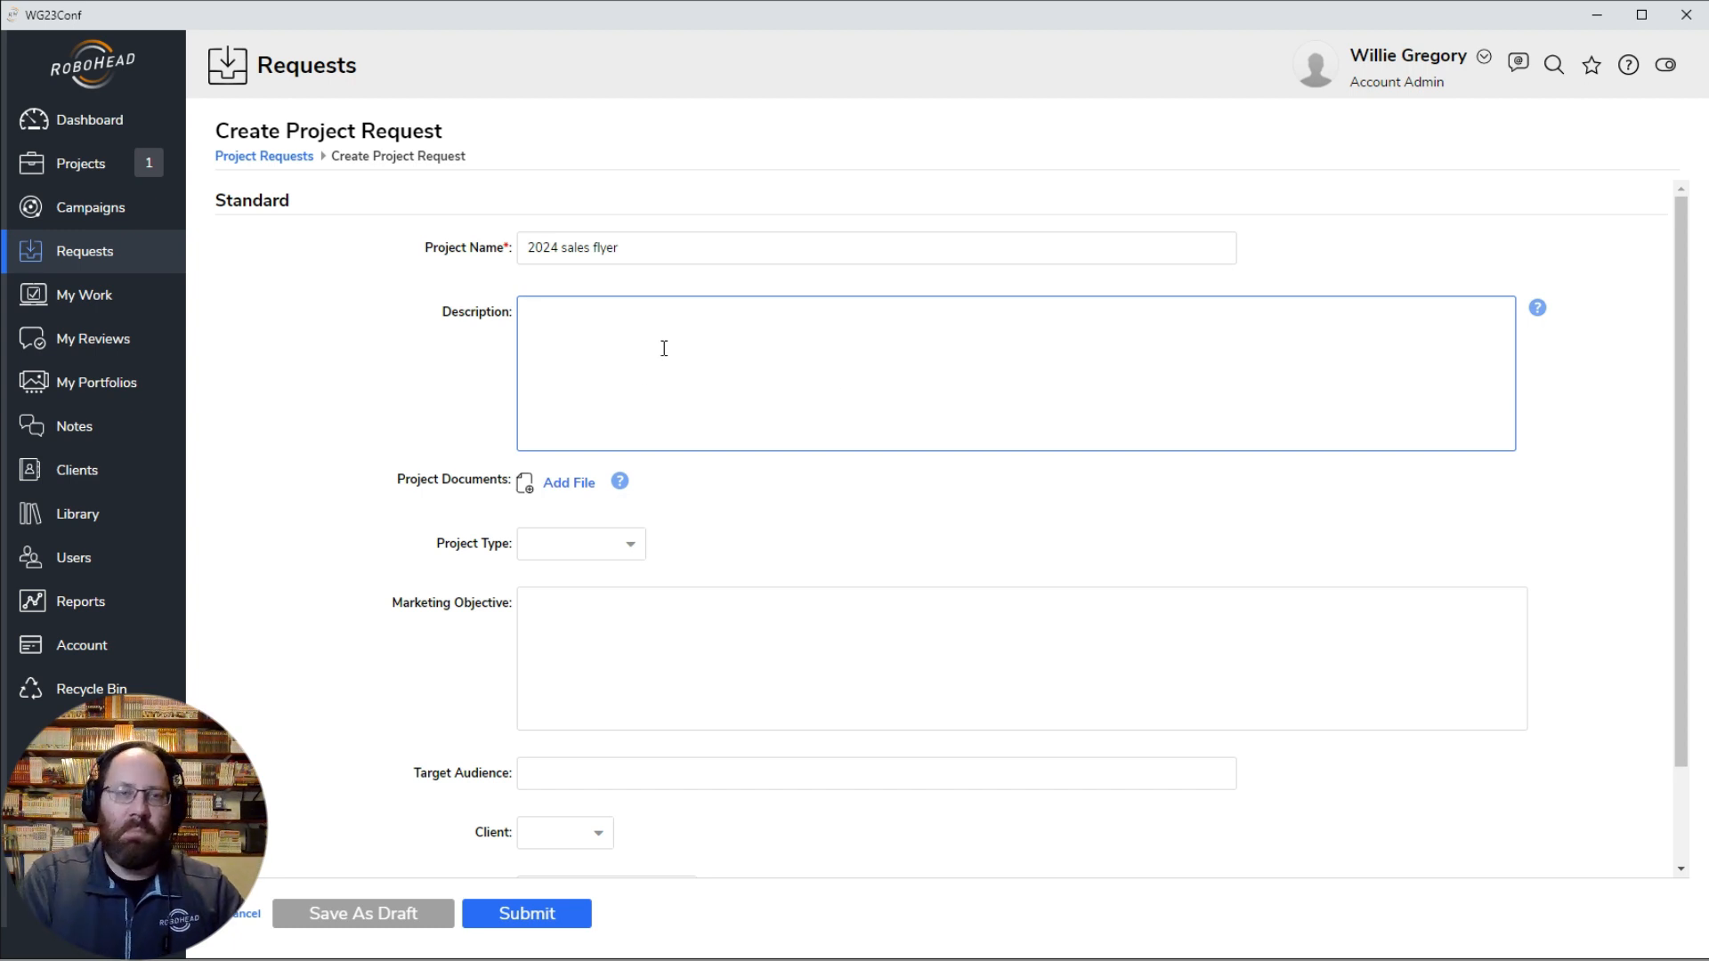
Step: Enter "see comments on document" as the request's description
text(s)
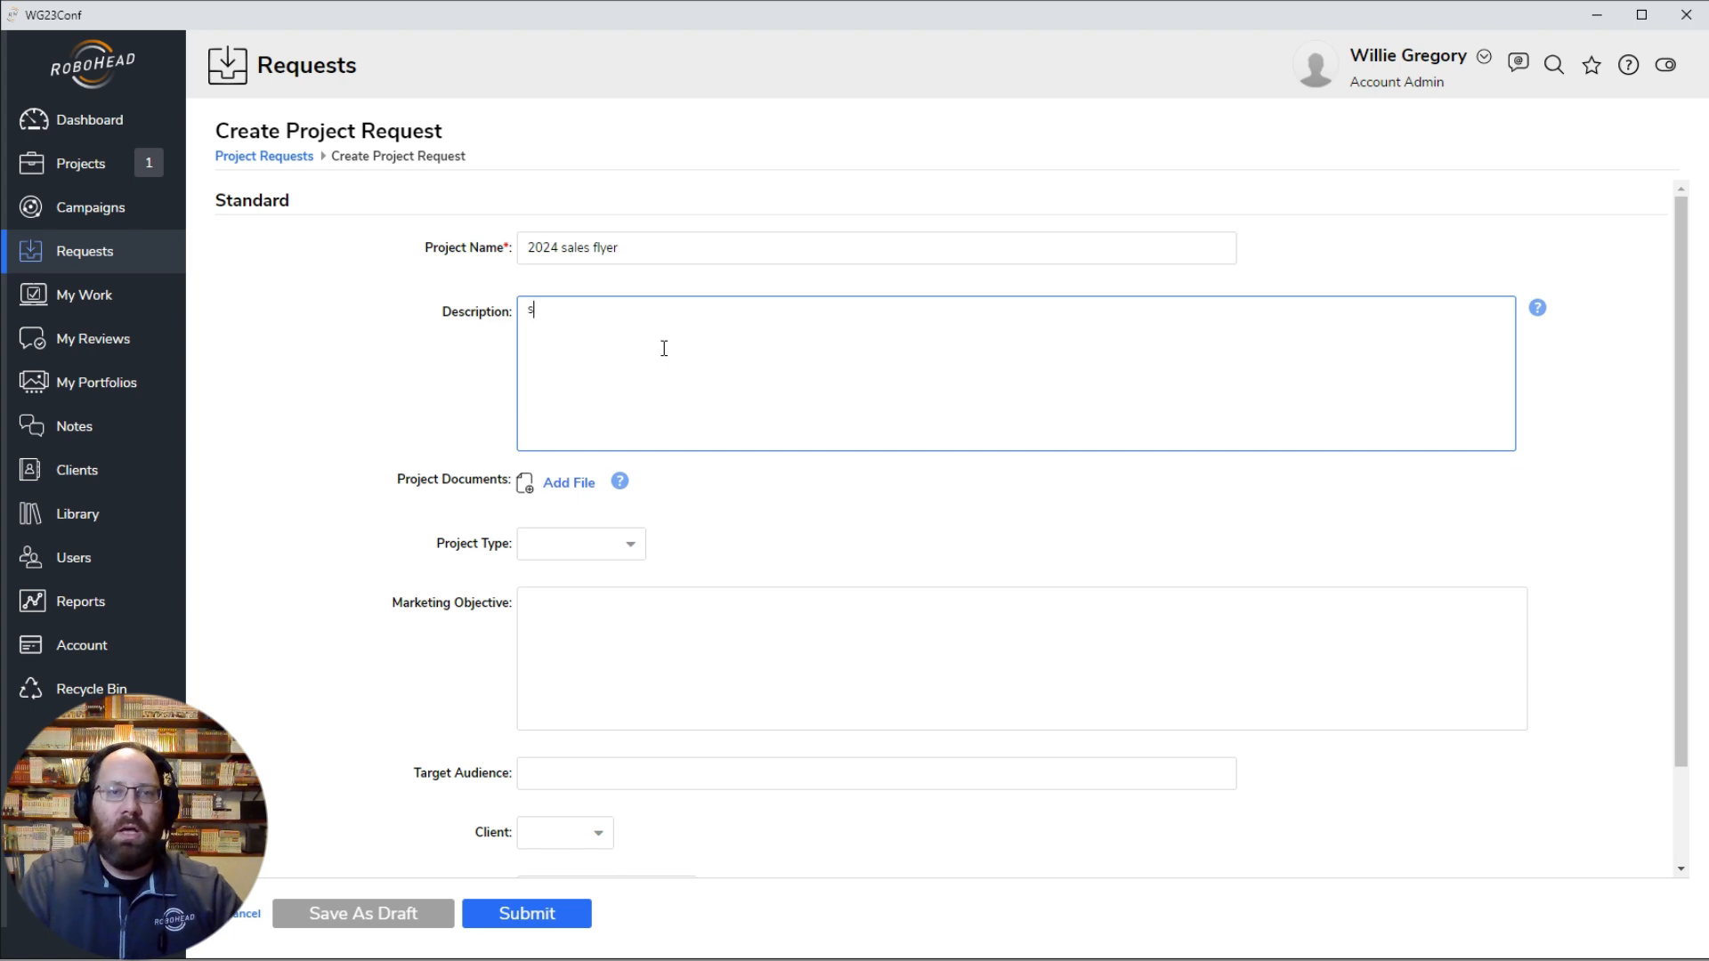
text(ee comments )
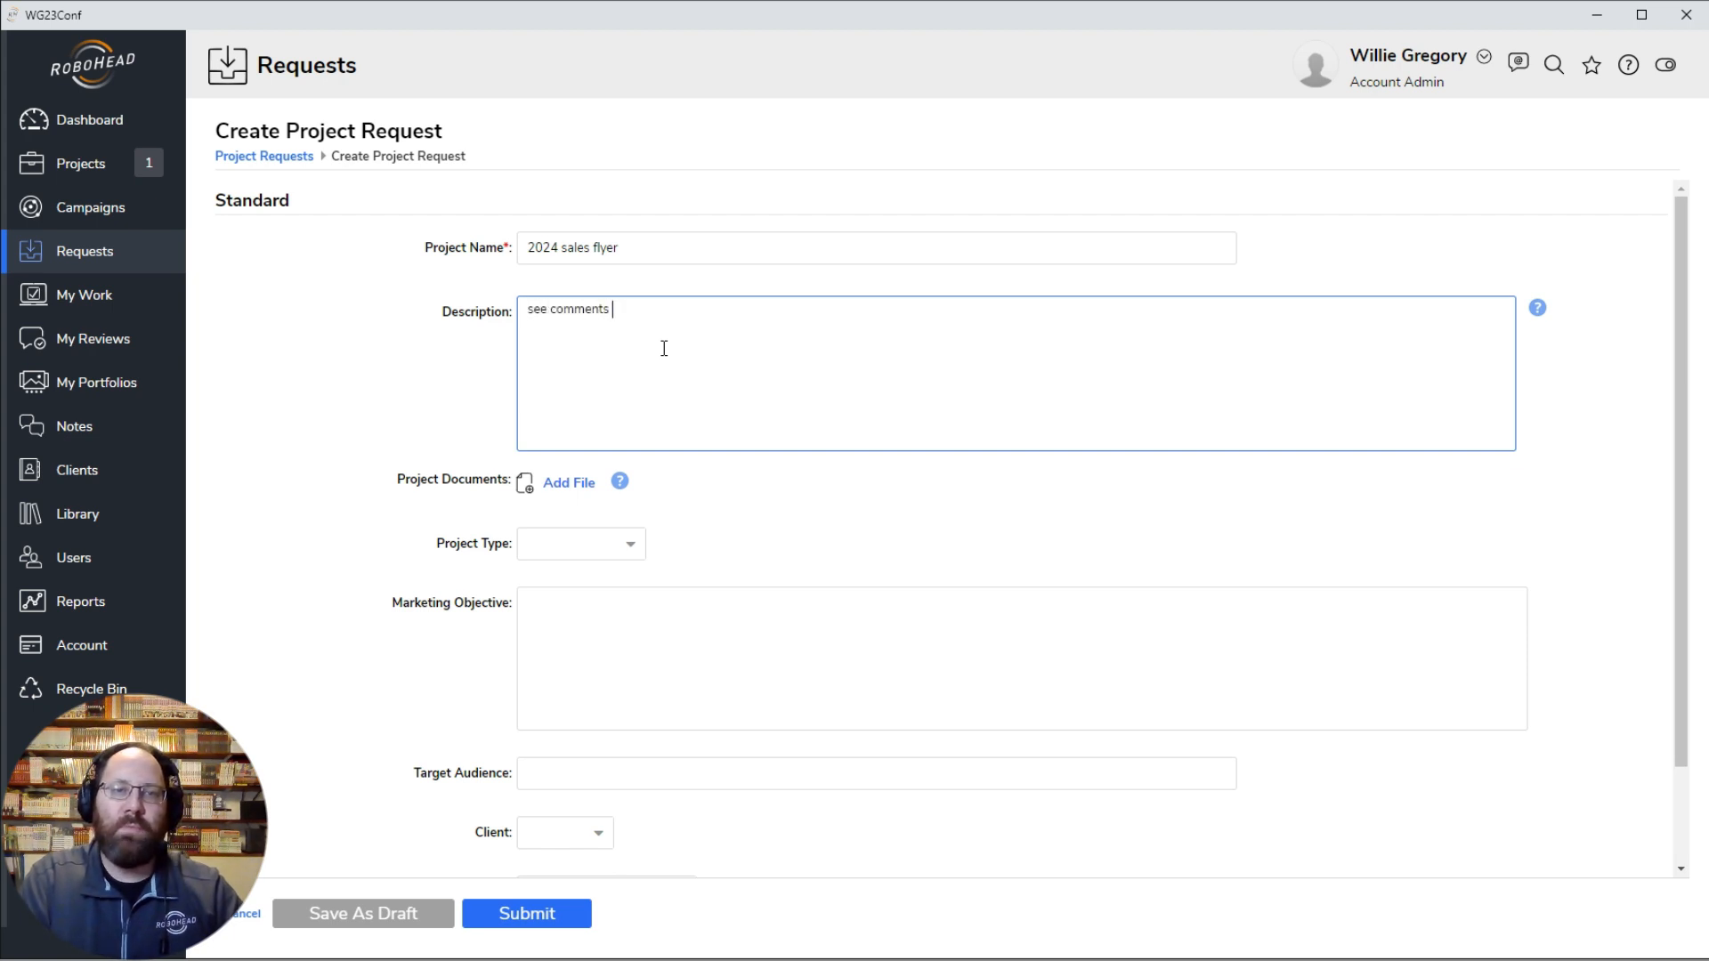
text(on document)
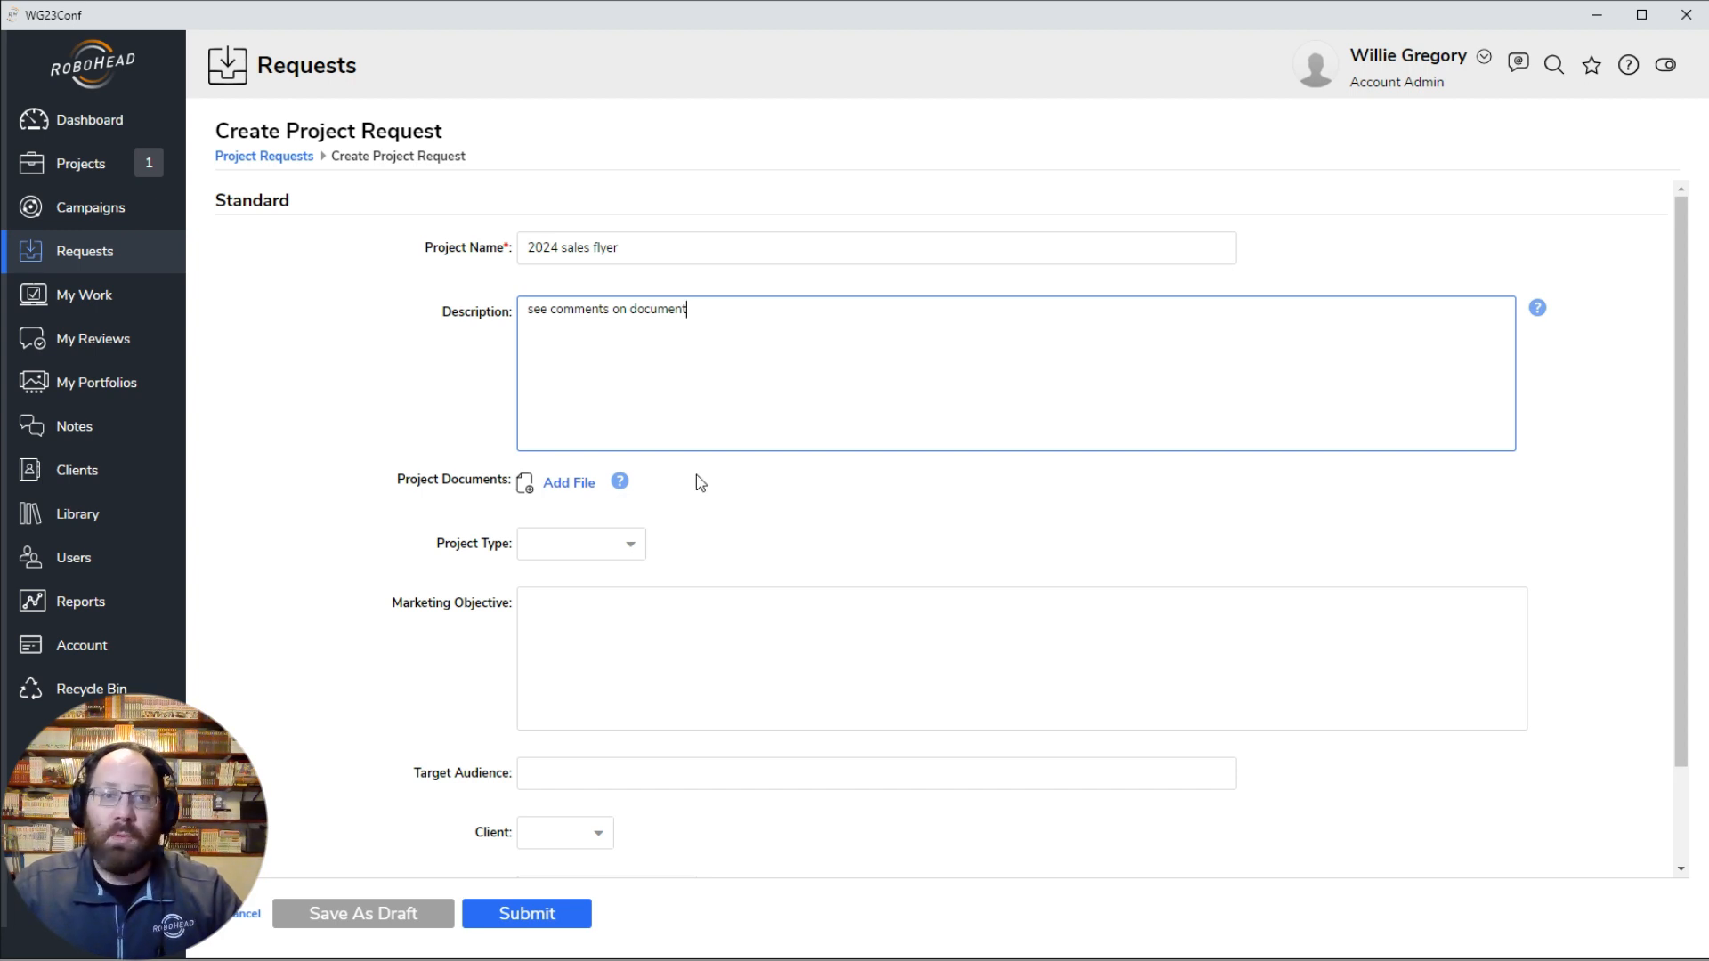
Step: Attach RoboHead Sales.pdf to the request's project documents with annotation enabled
click(579, 484)
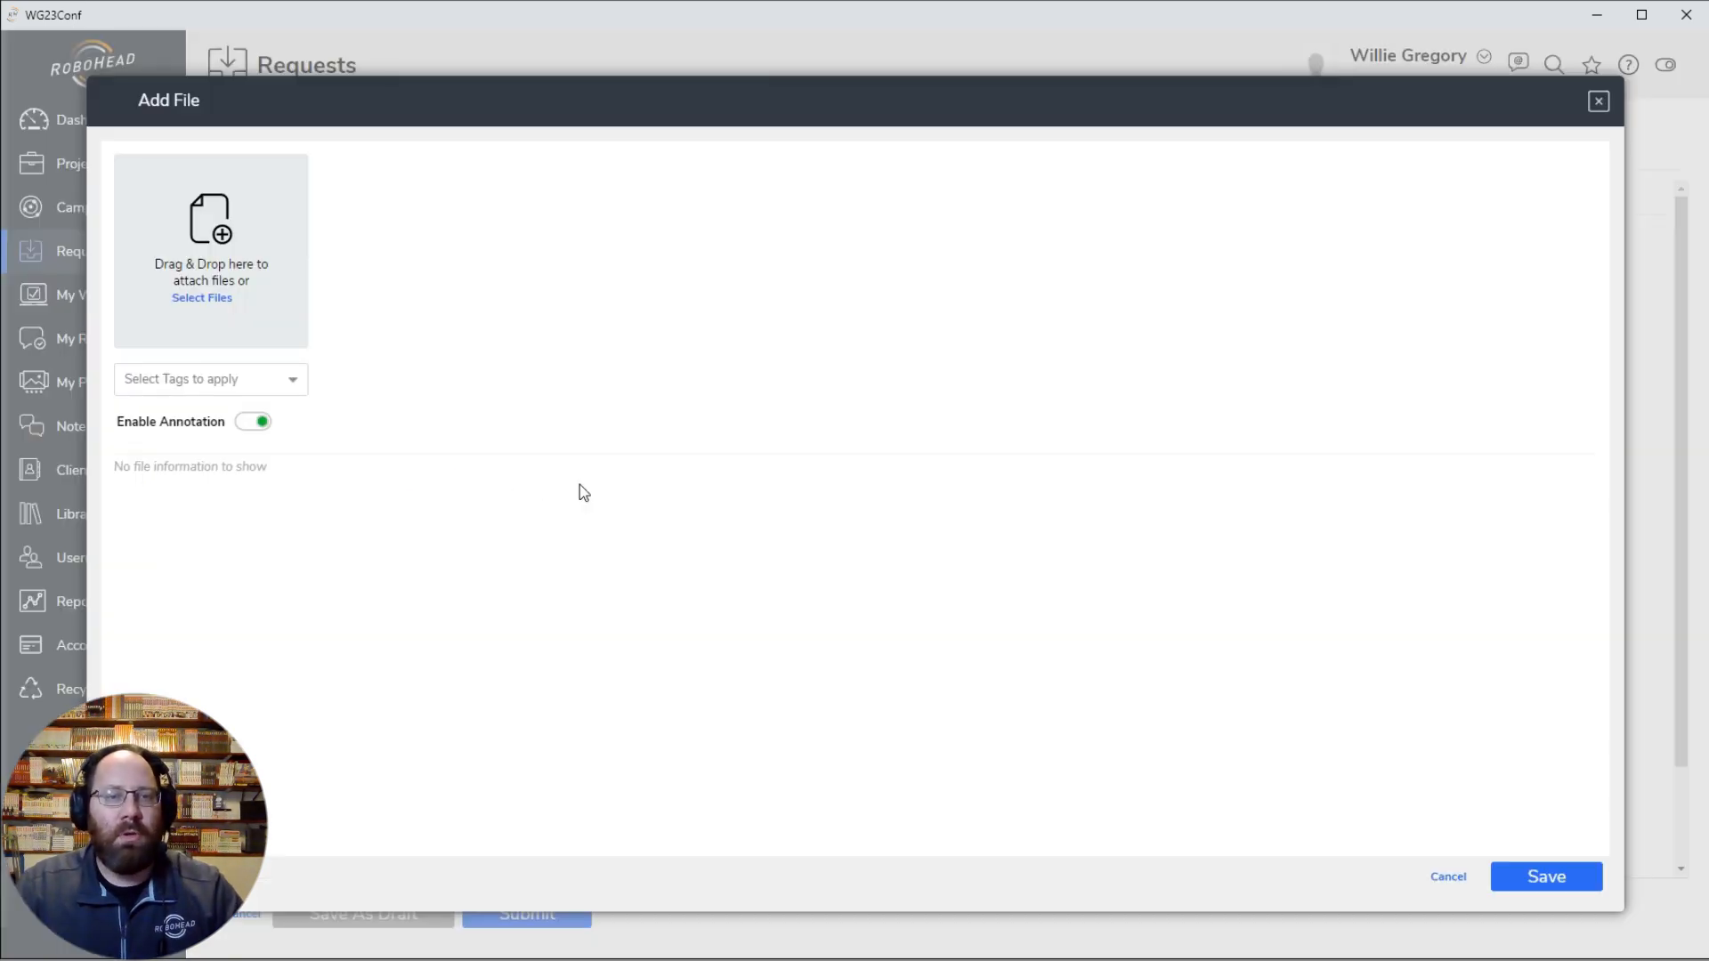
click(223, 299)
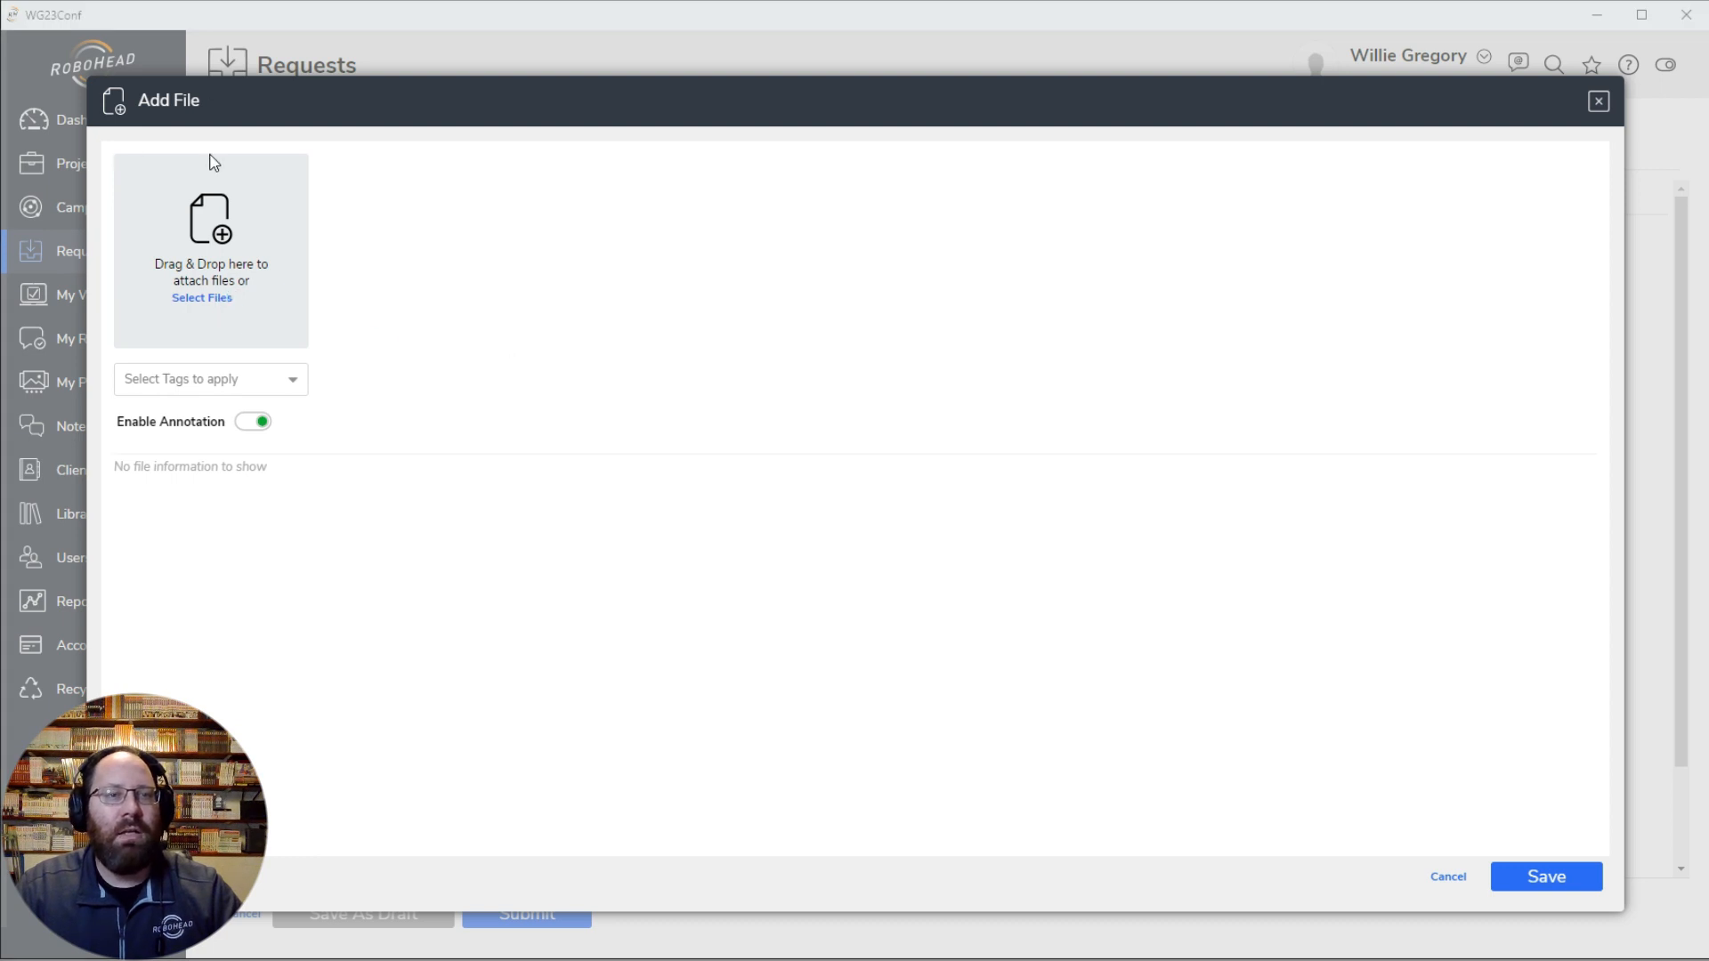
click(901, 664)
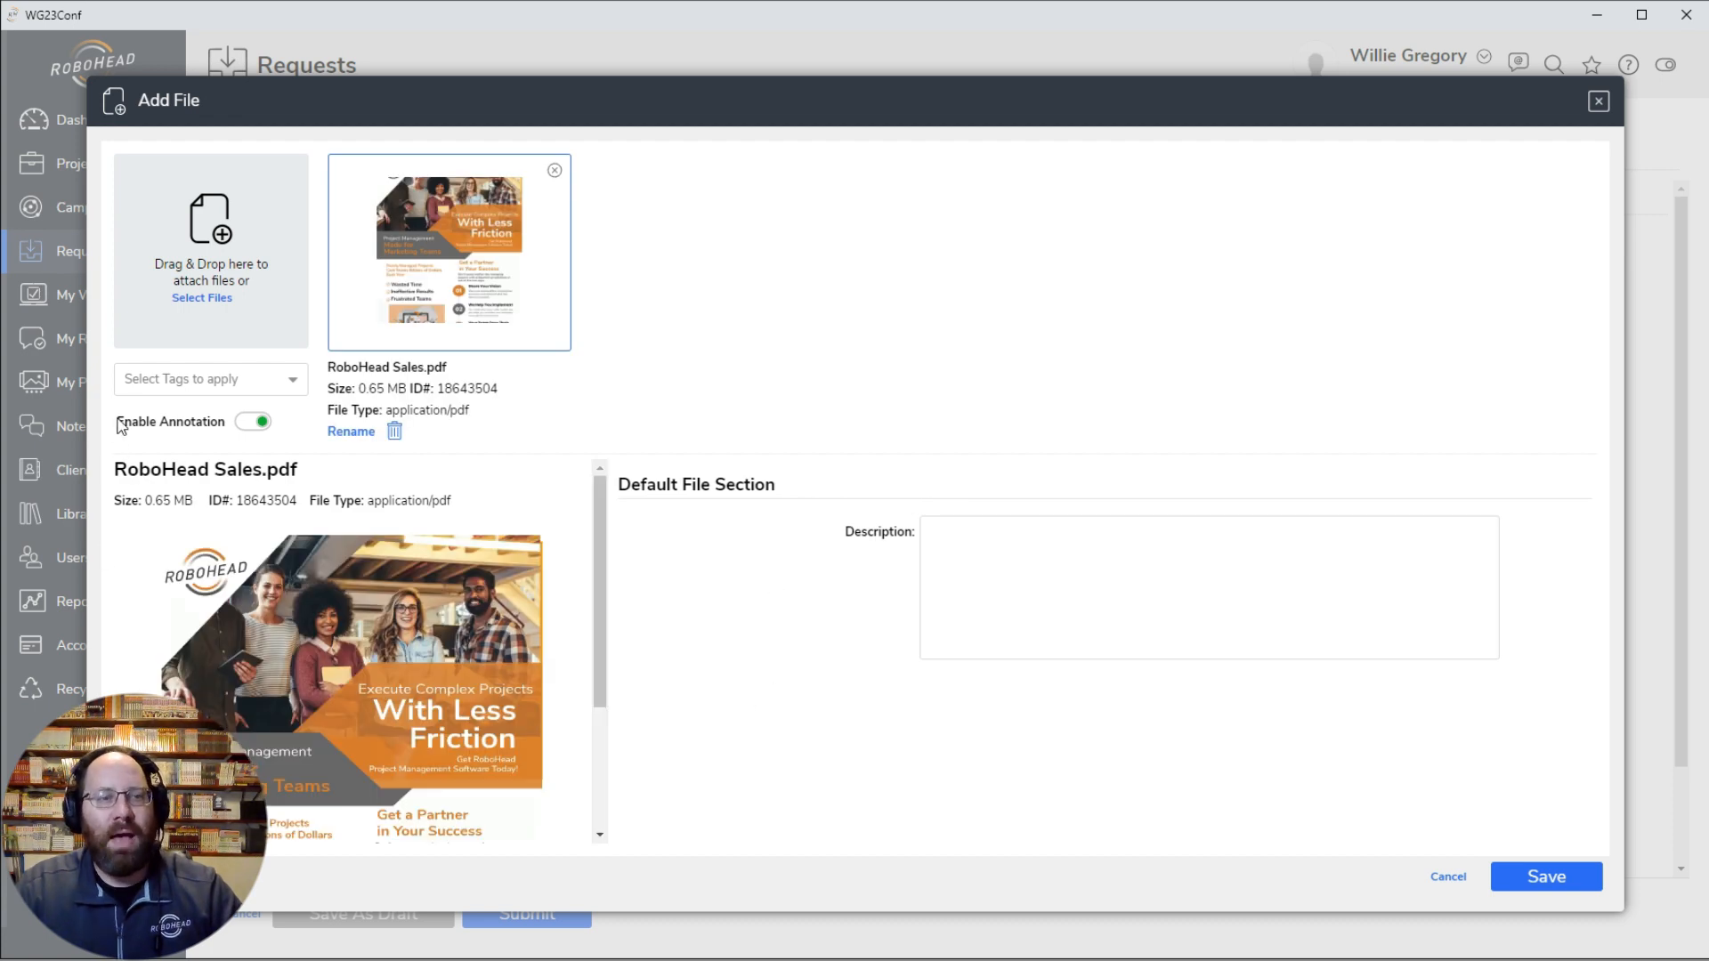
click(264, 423)
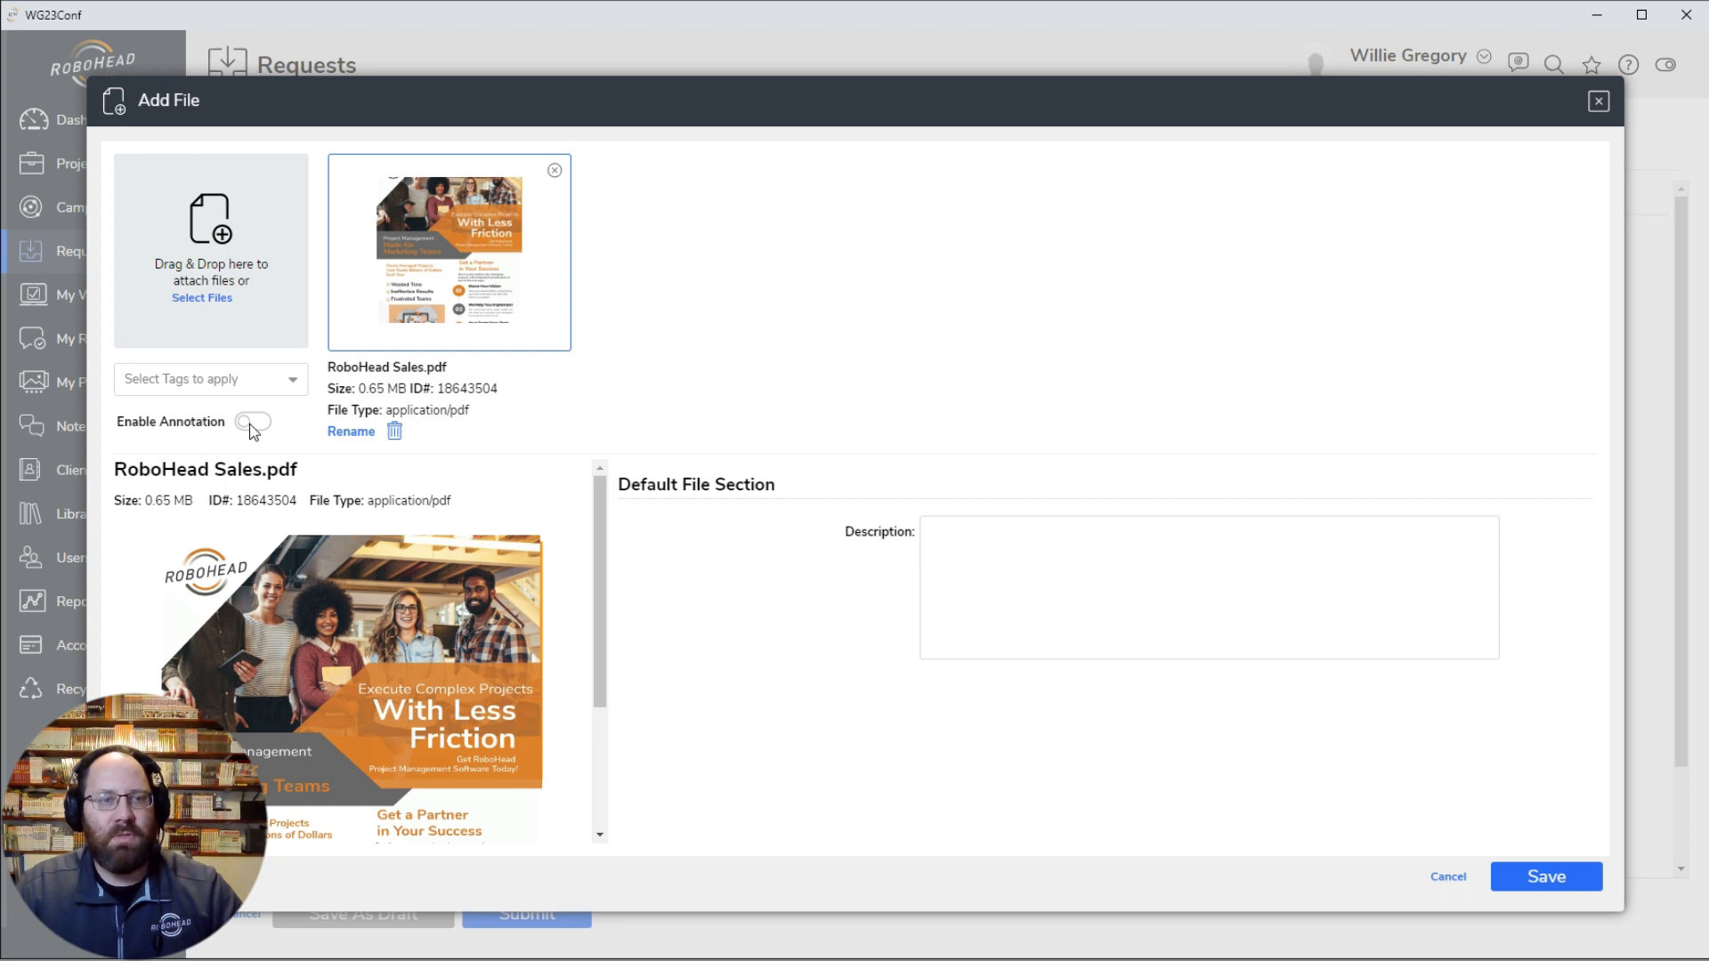
click(252, 425)
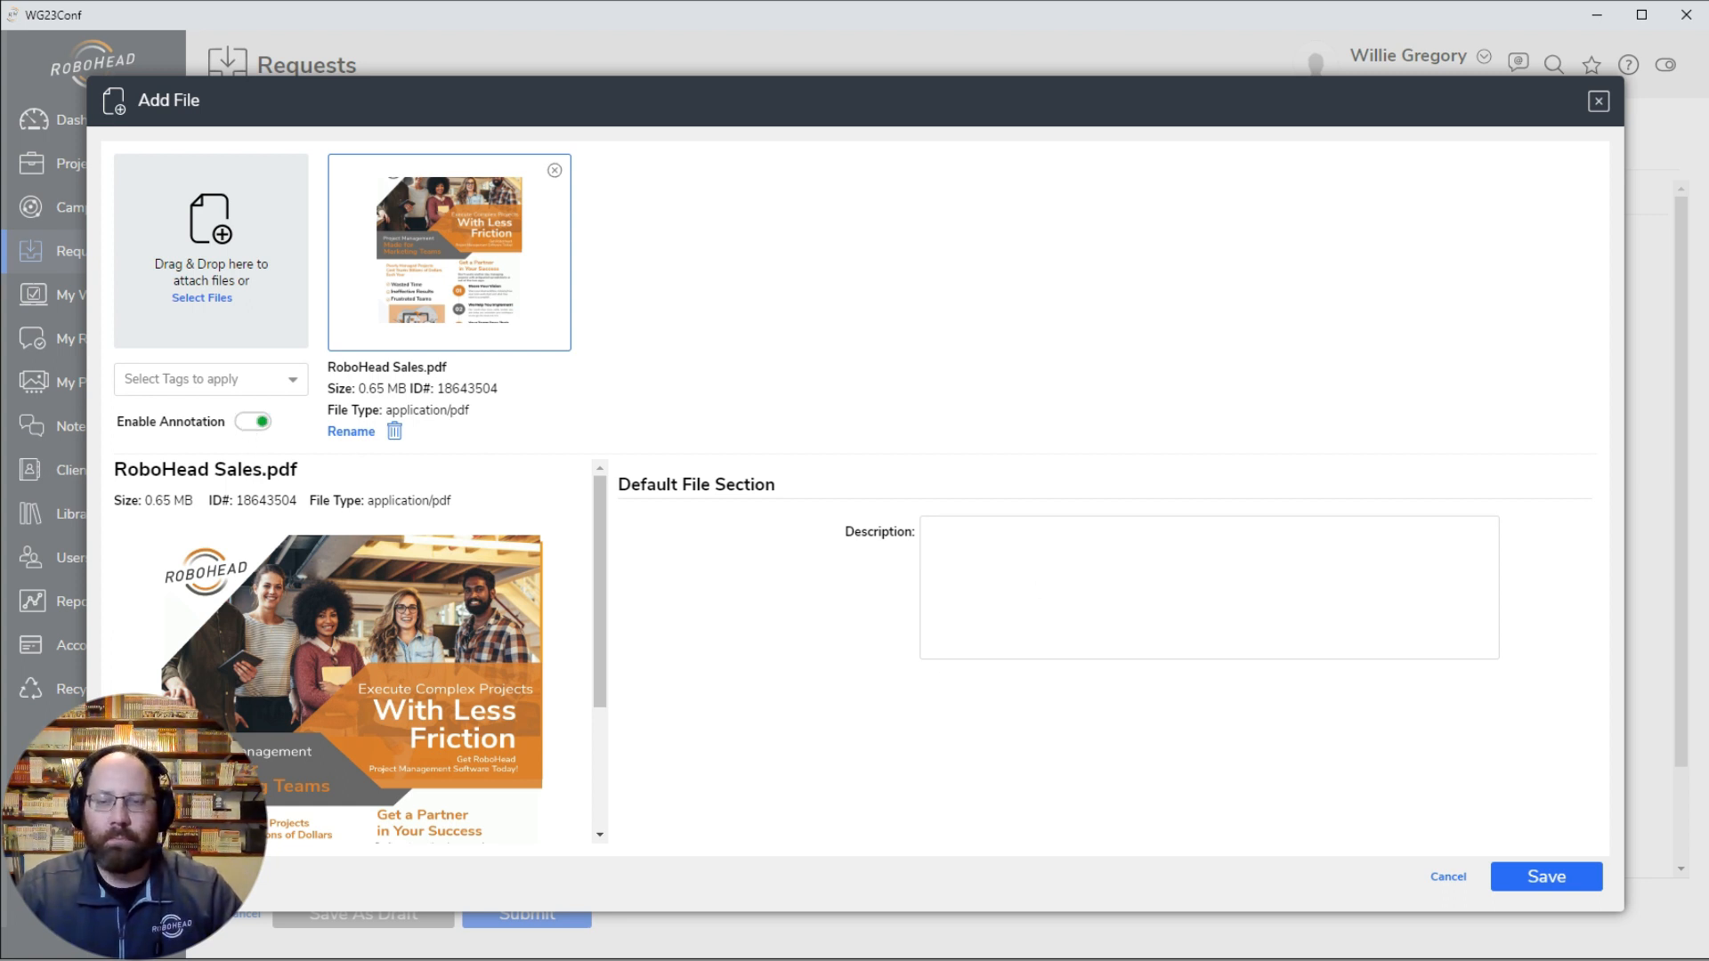
click(1545, 877)
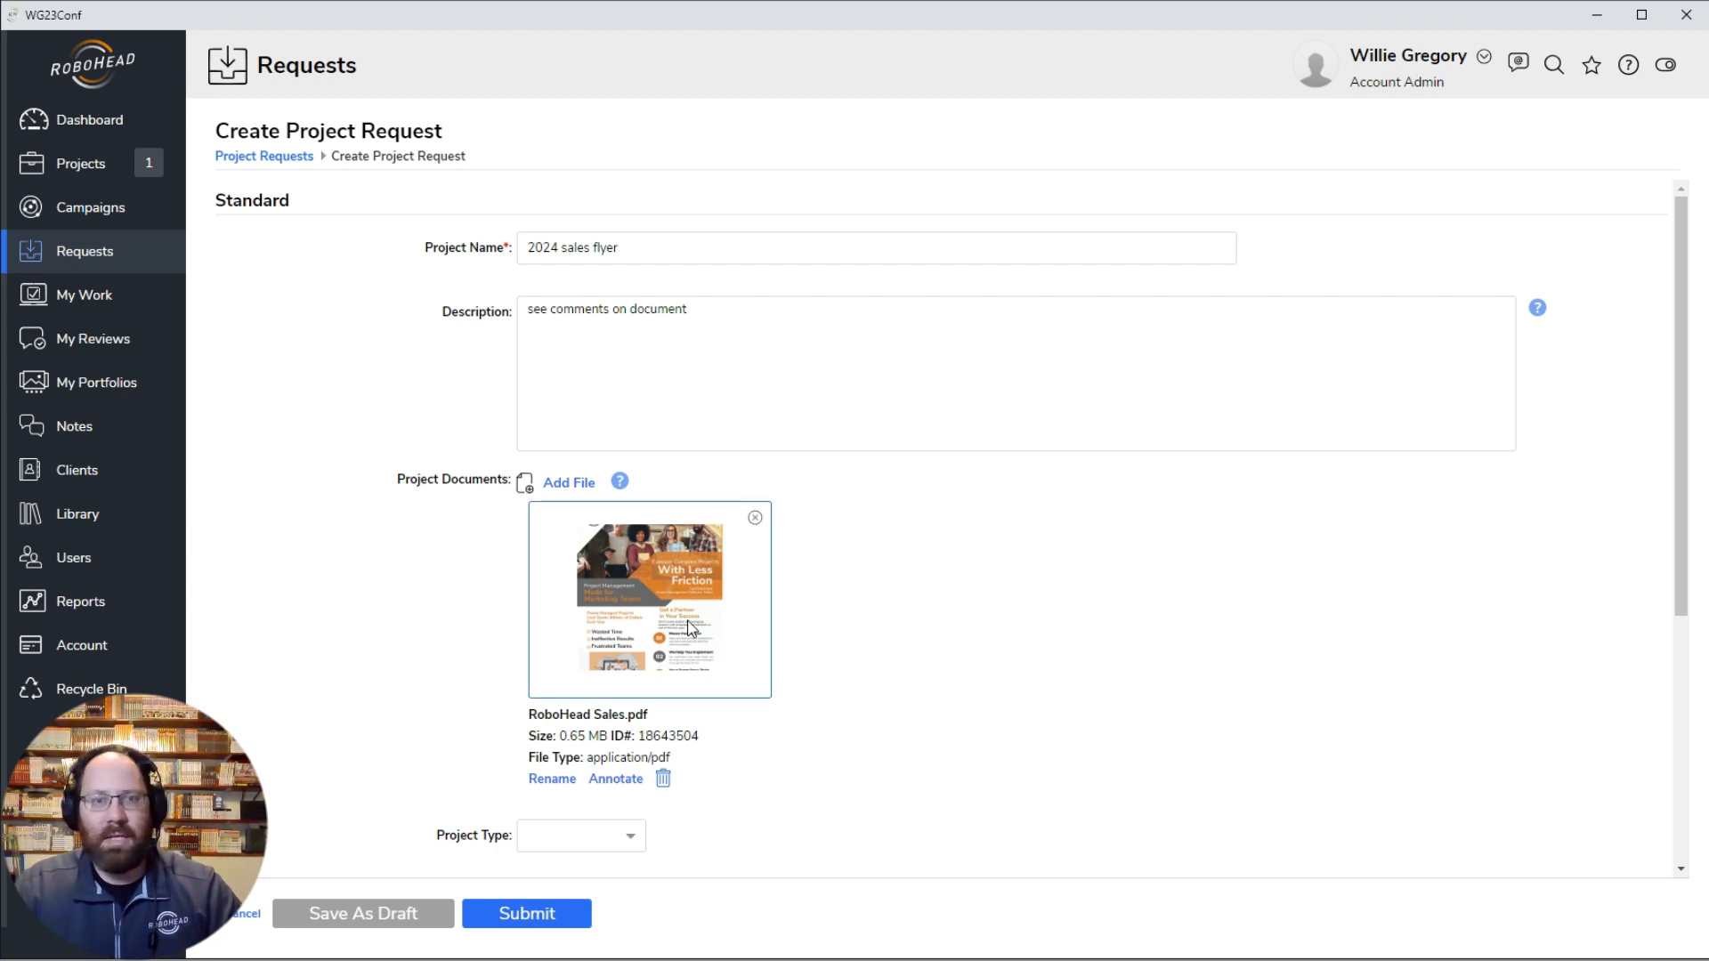
Step: Open the attached PDF for annotation and add the comment "Is this the proper clipart?" beside the illustration near the page's lower left
click(610, 606)
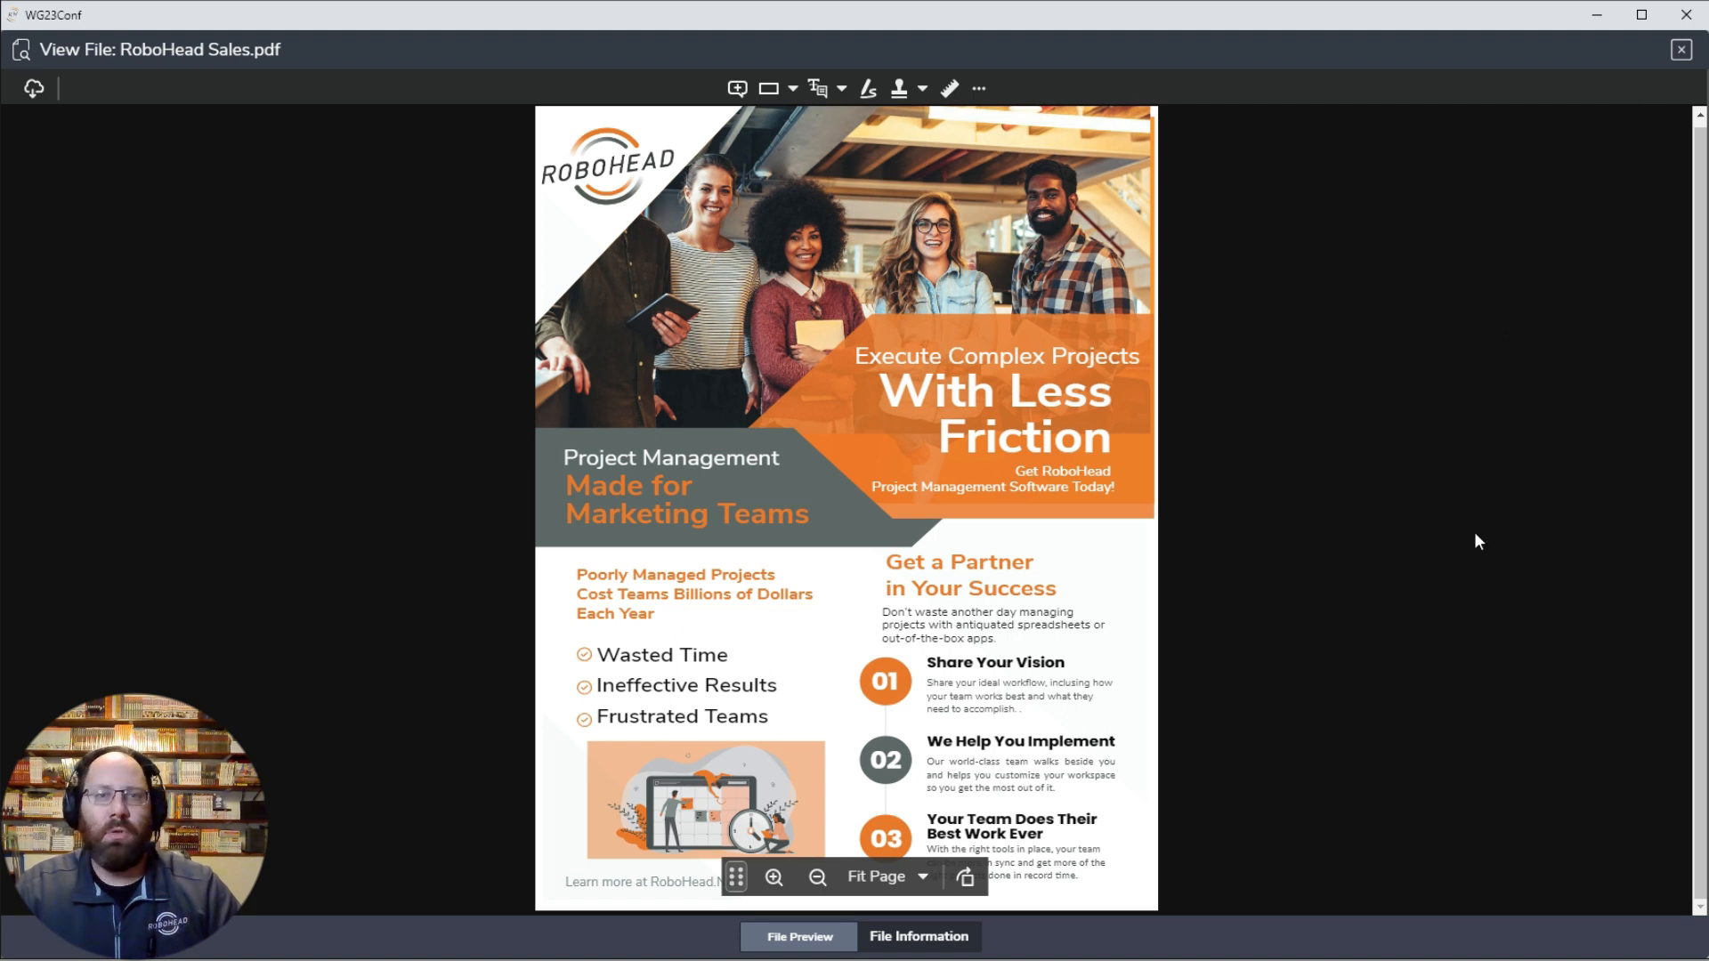
click(739, 91)
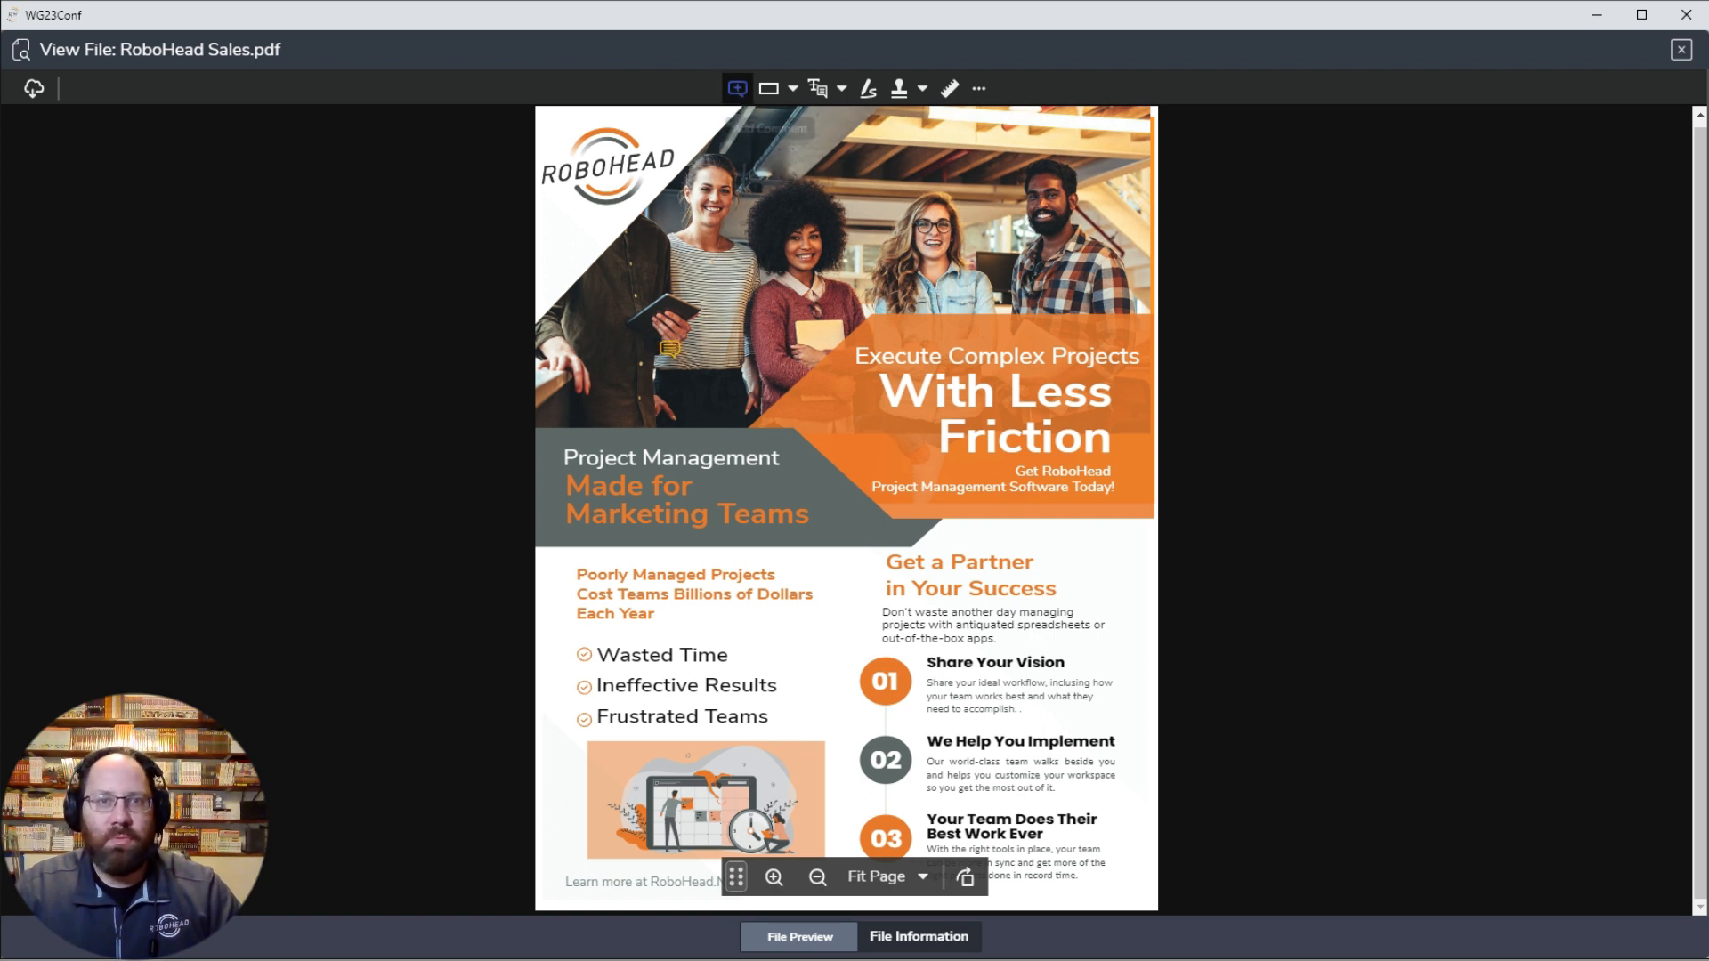
click(569, 792)
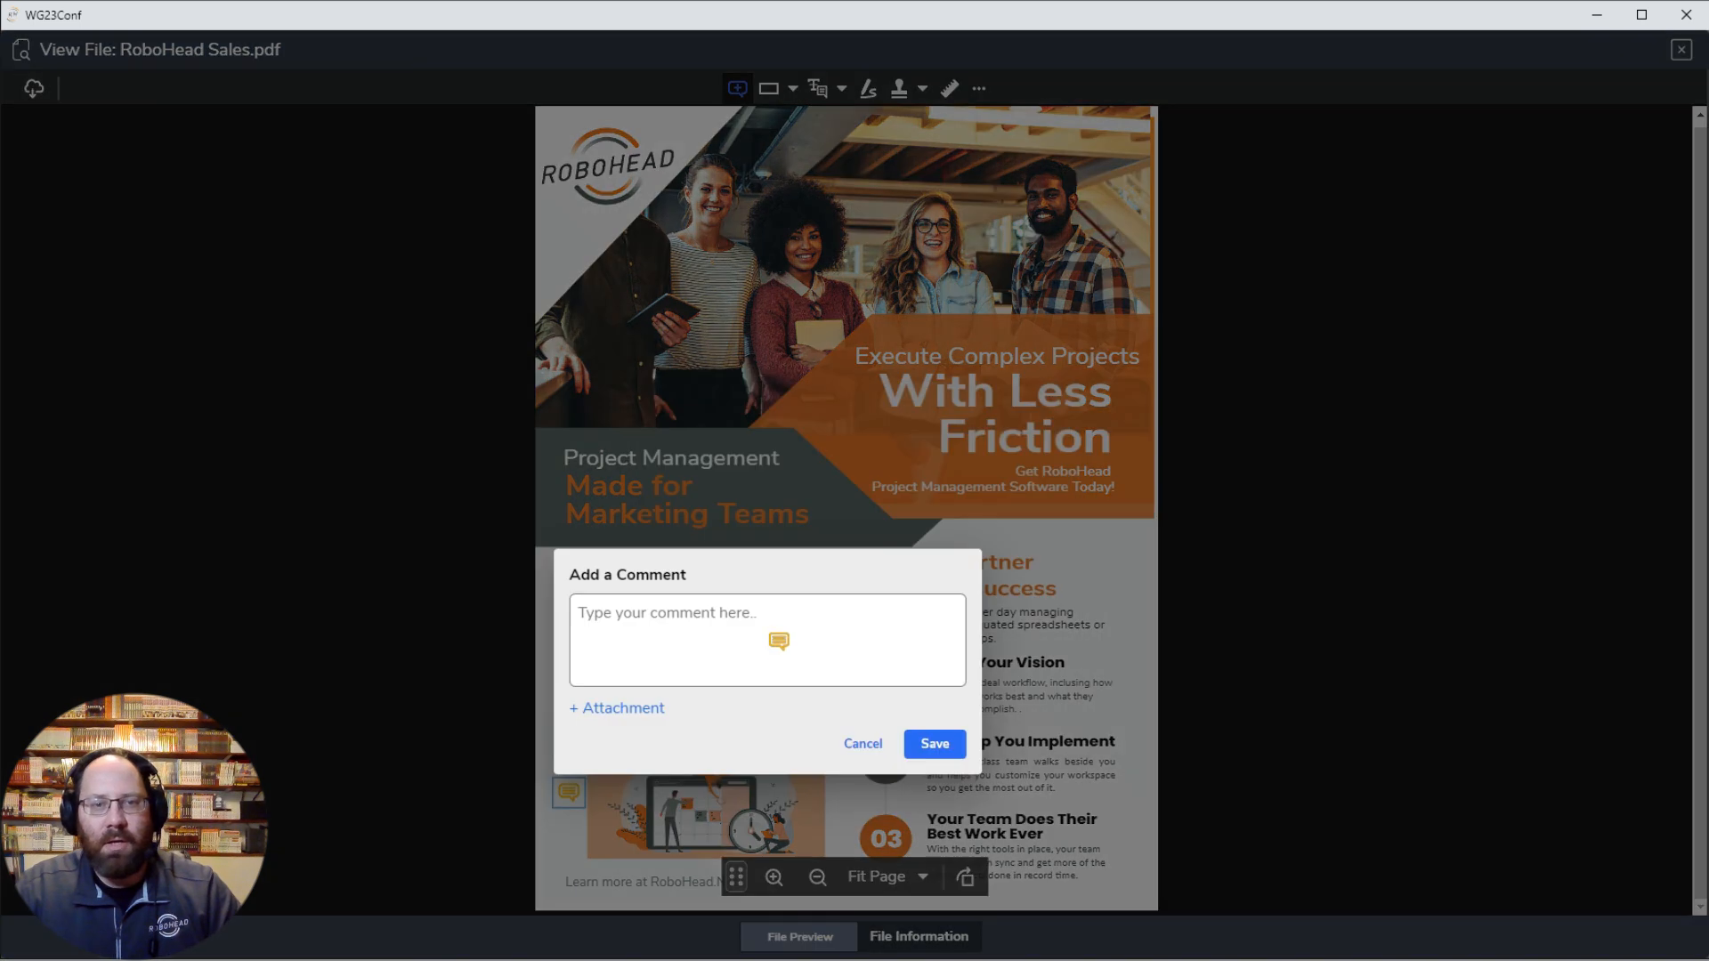
text(Is t)
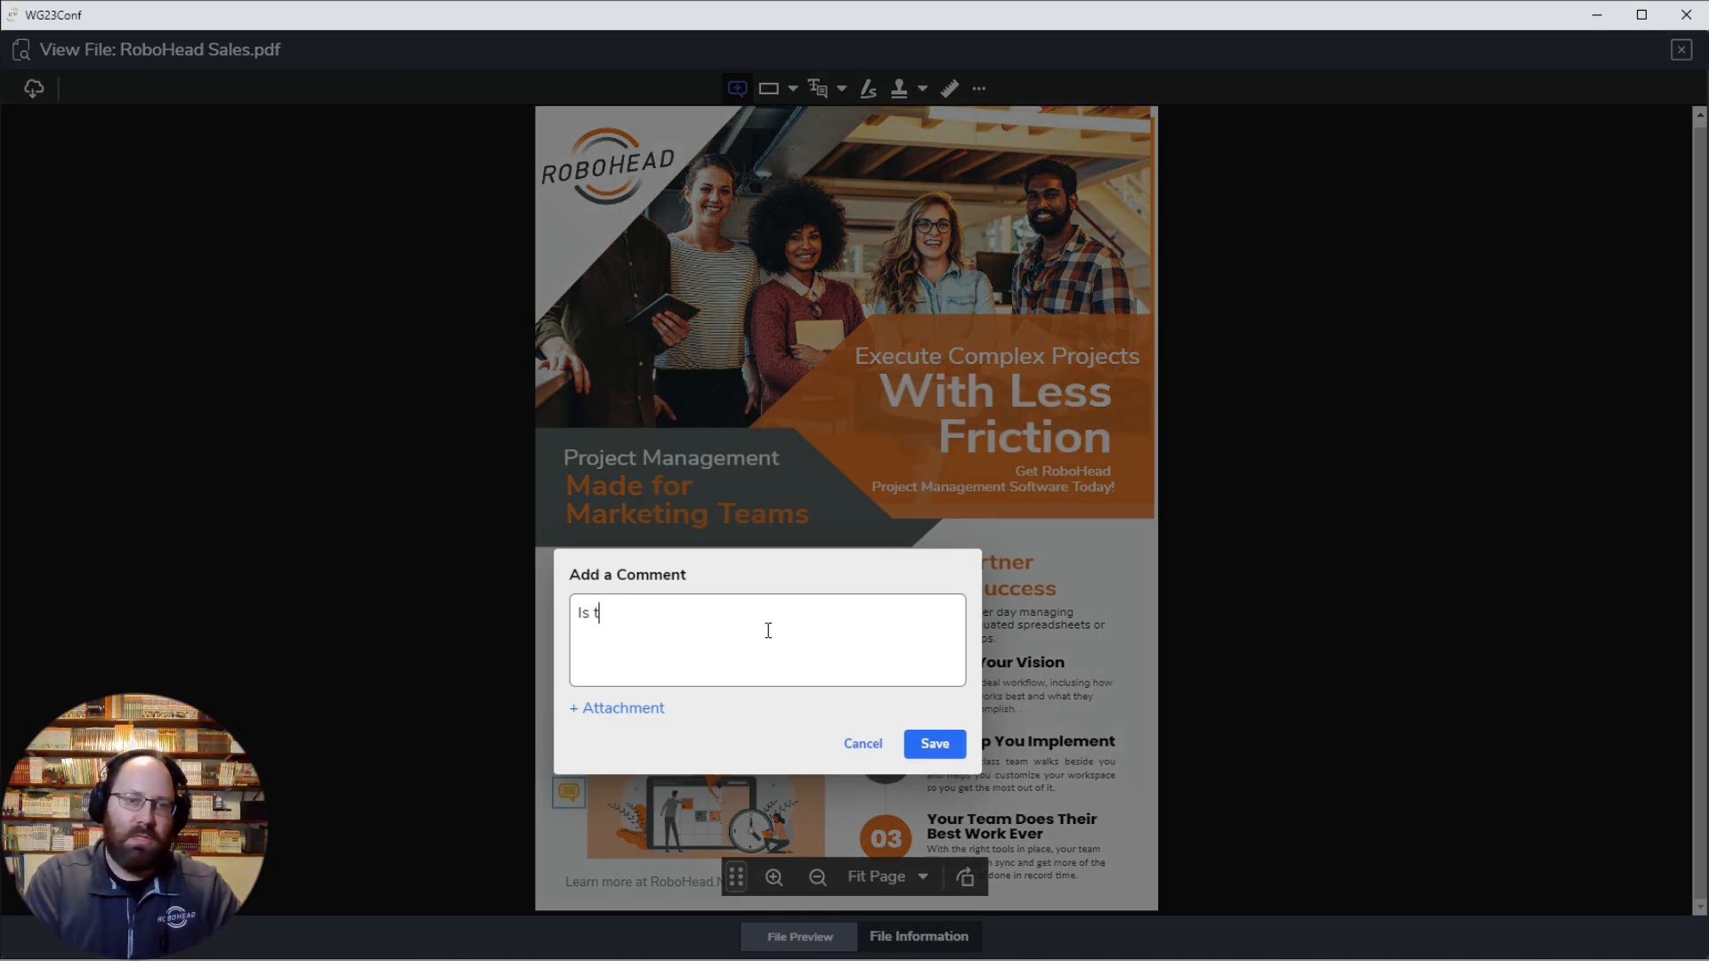
text(his the )
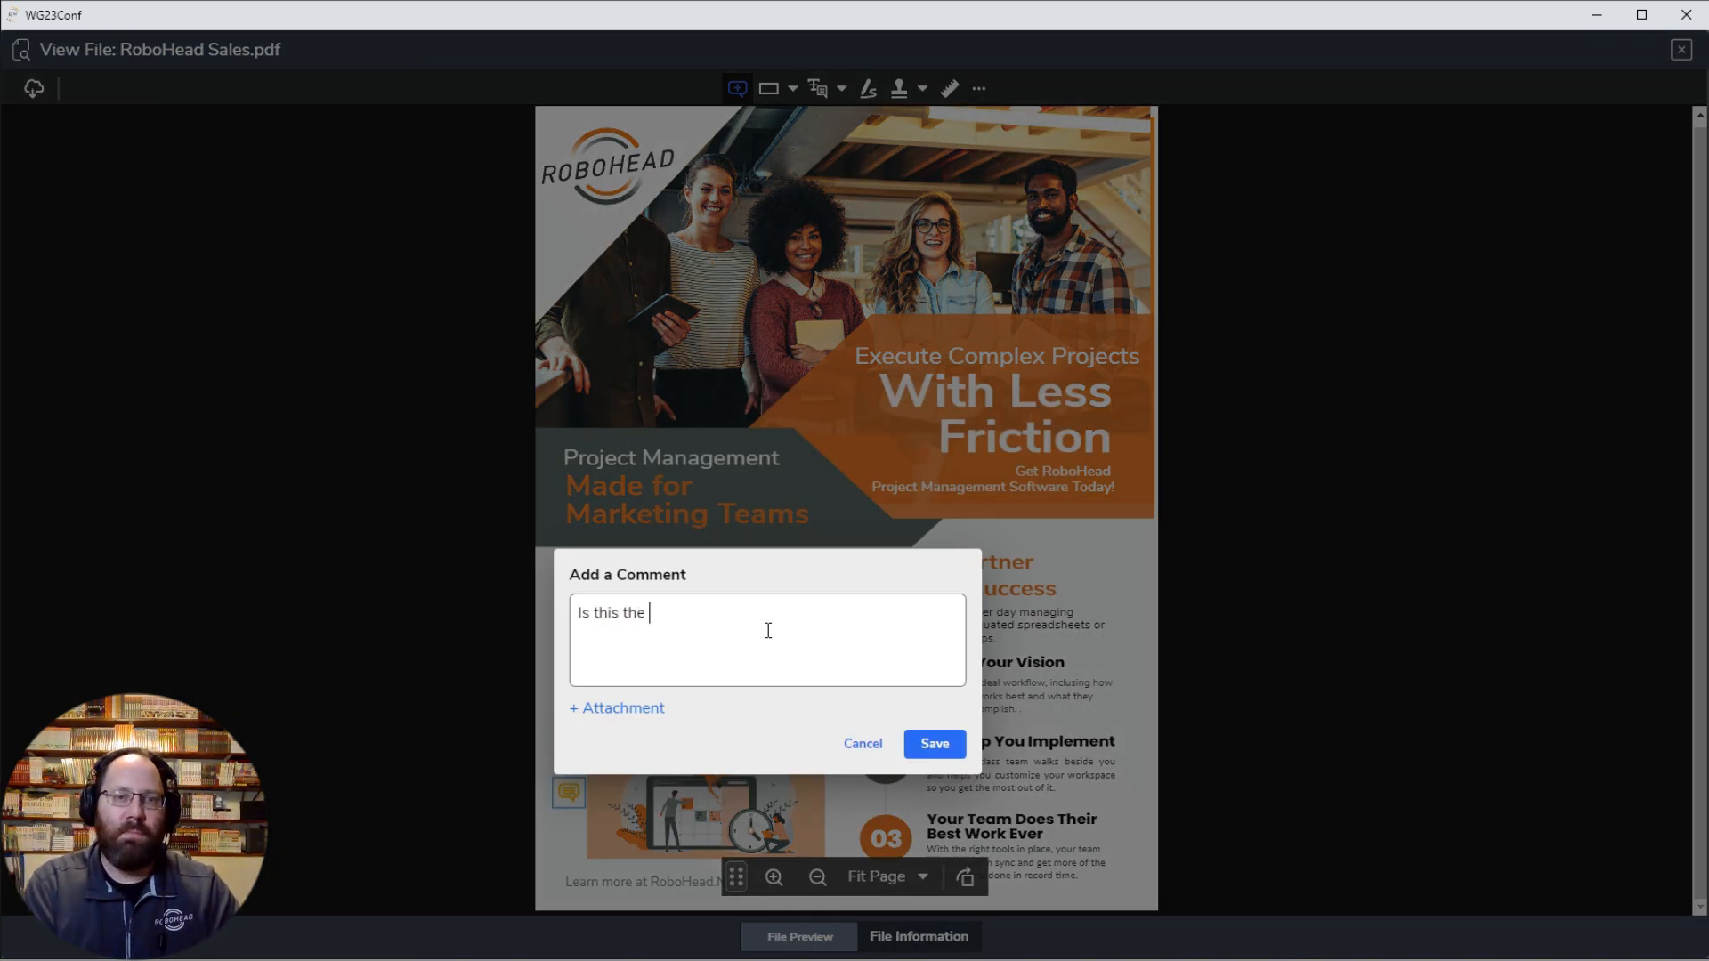
text(proper clipart?)
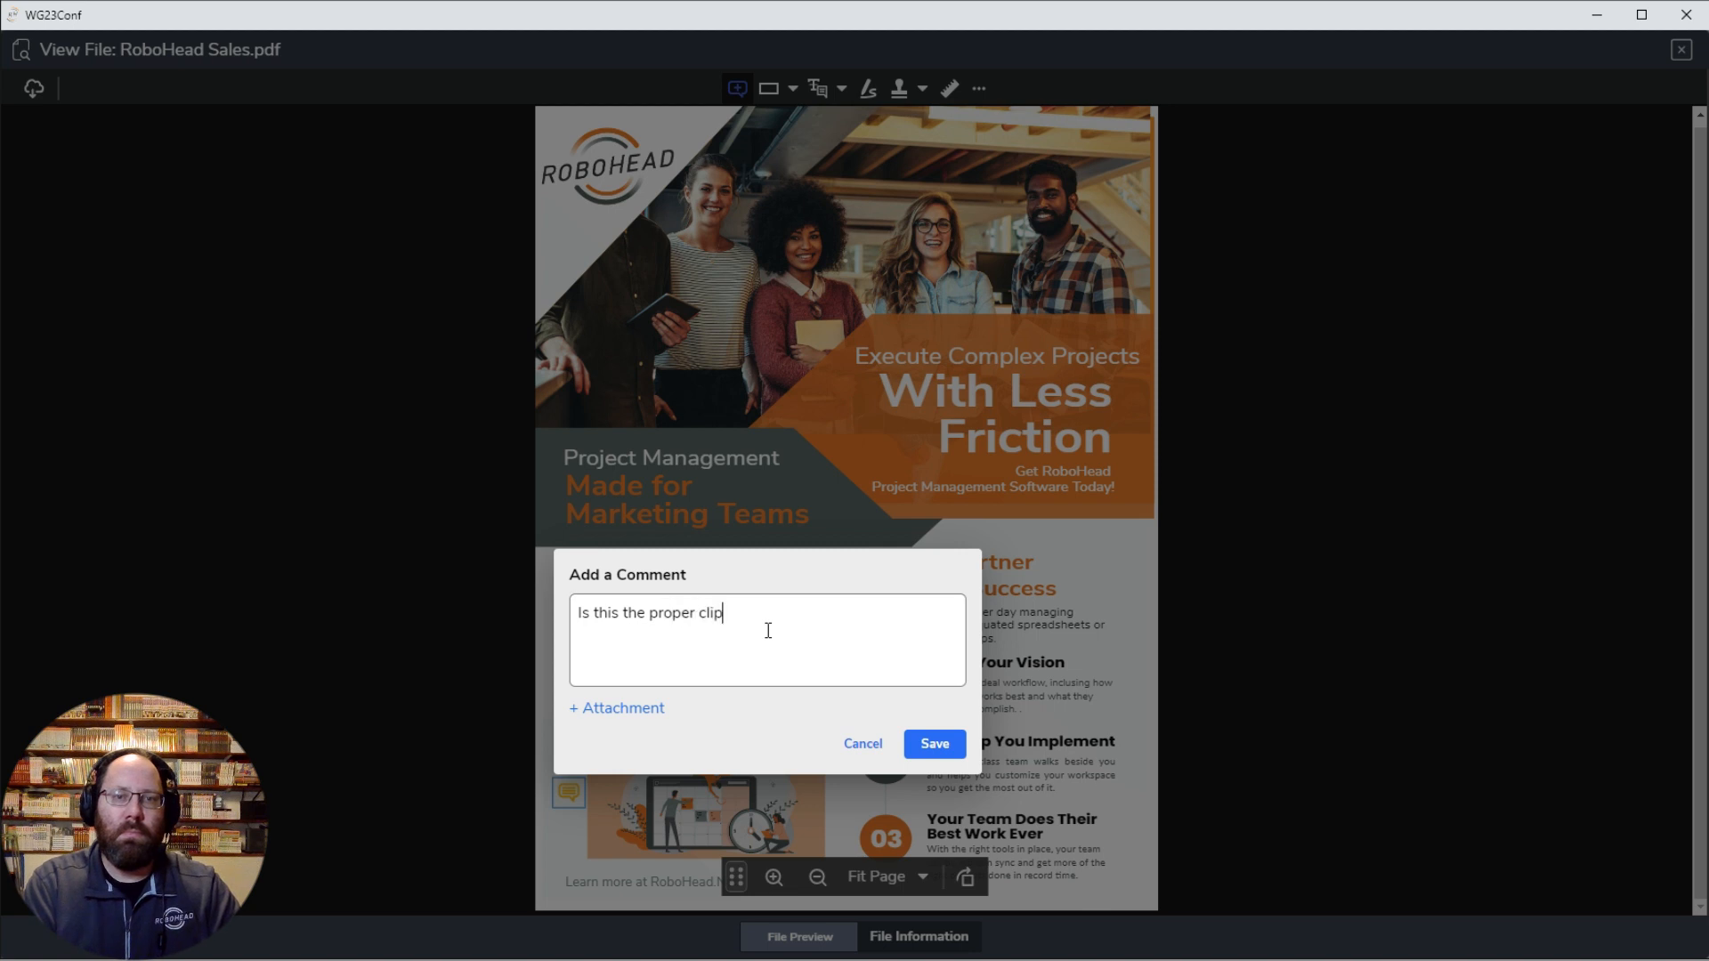
click(937, 752)
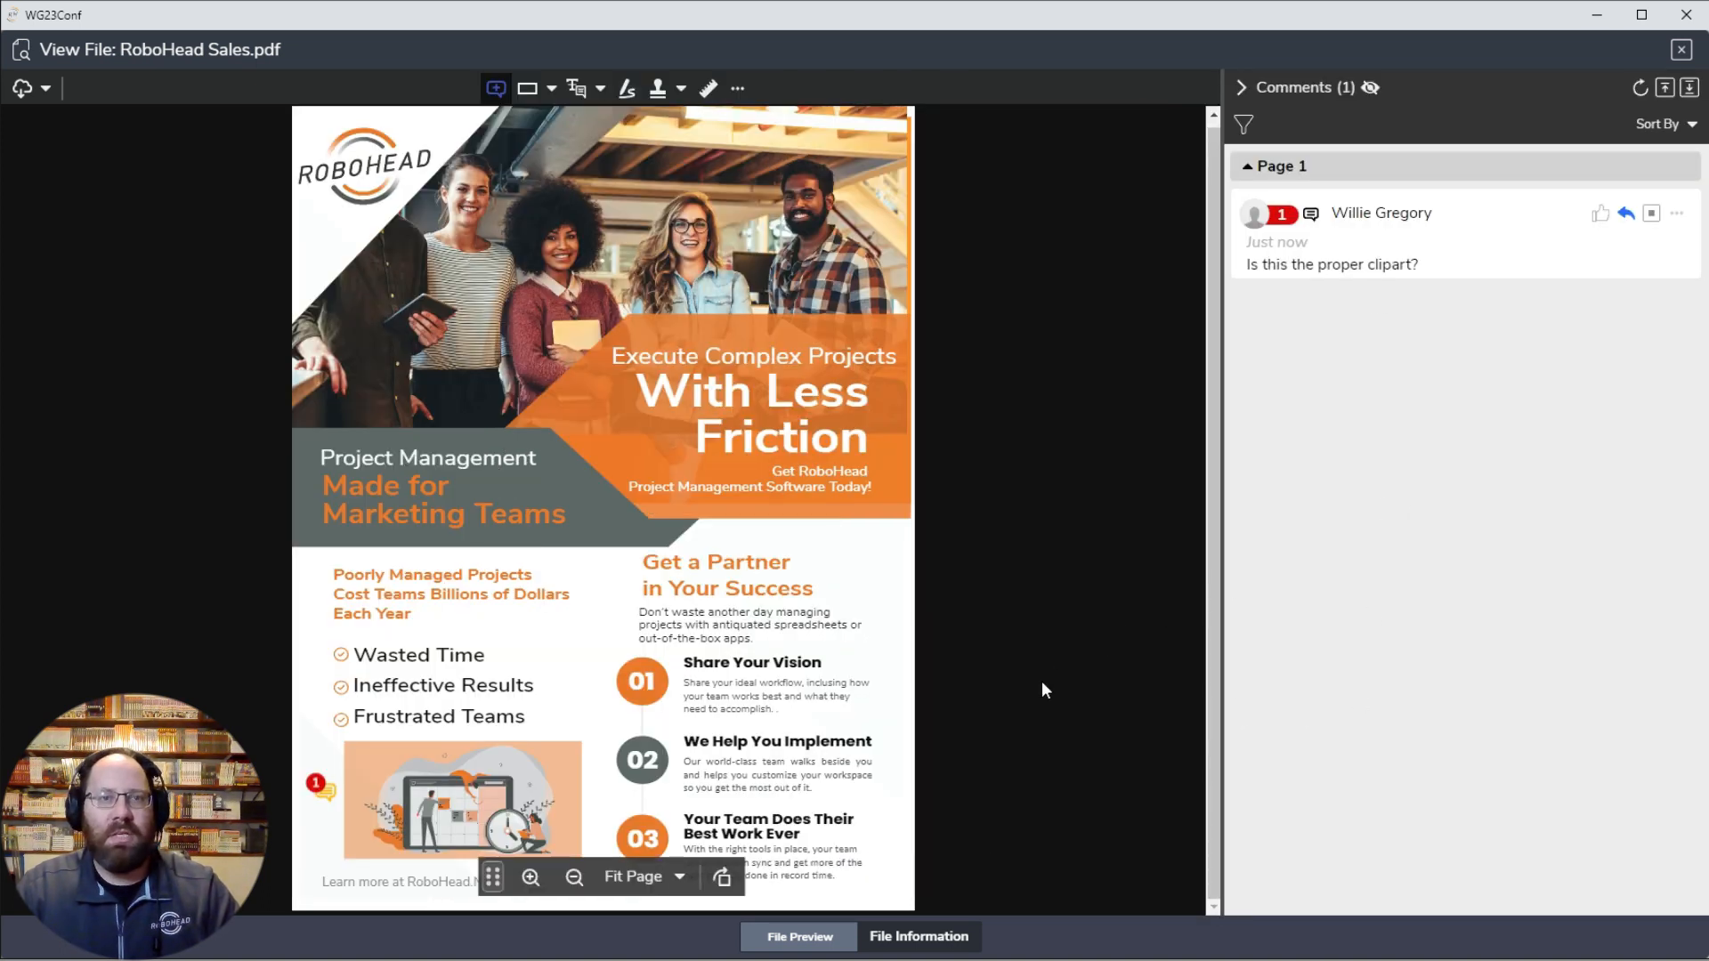
Step: Draw a freehand loop around the border between the gray and orange banners and attach the comment "change this transition"
click(625, 90)
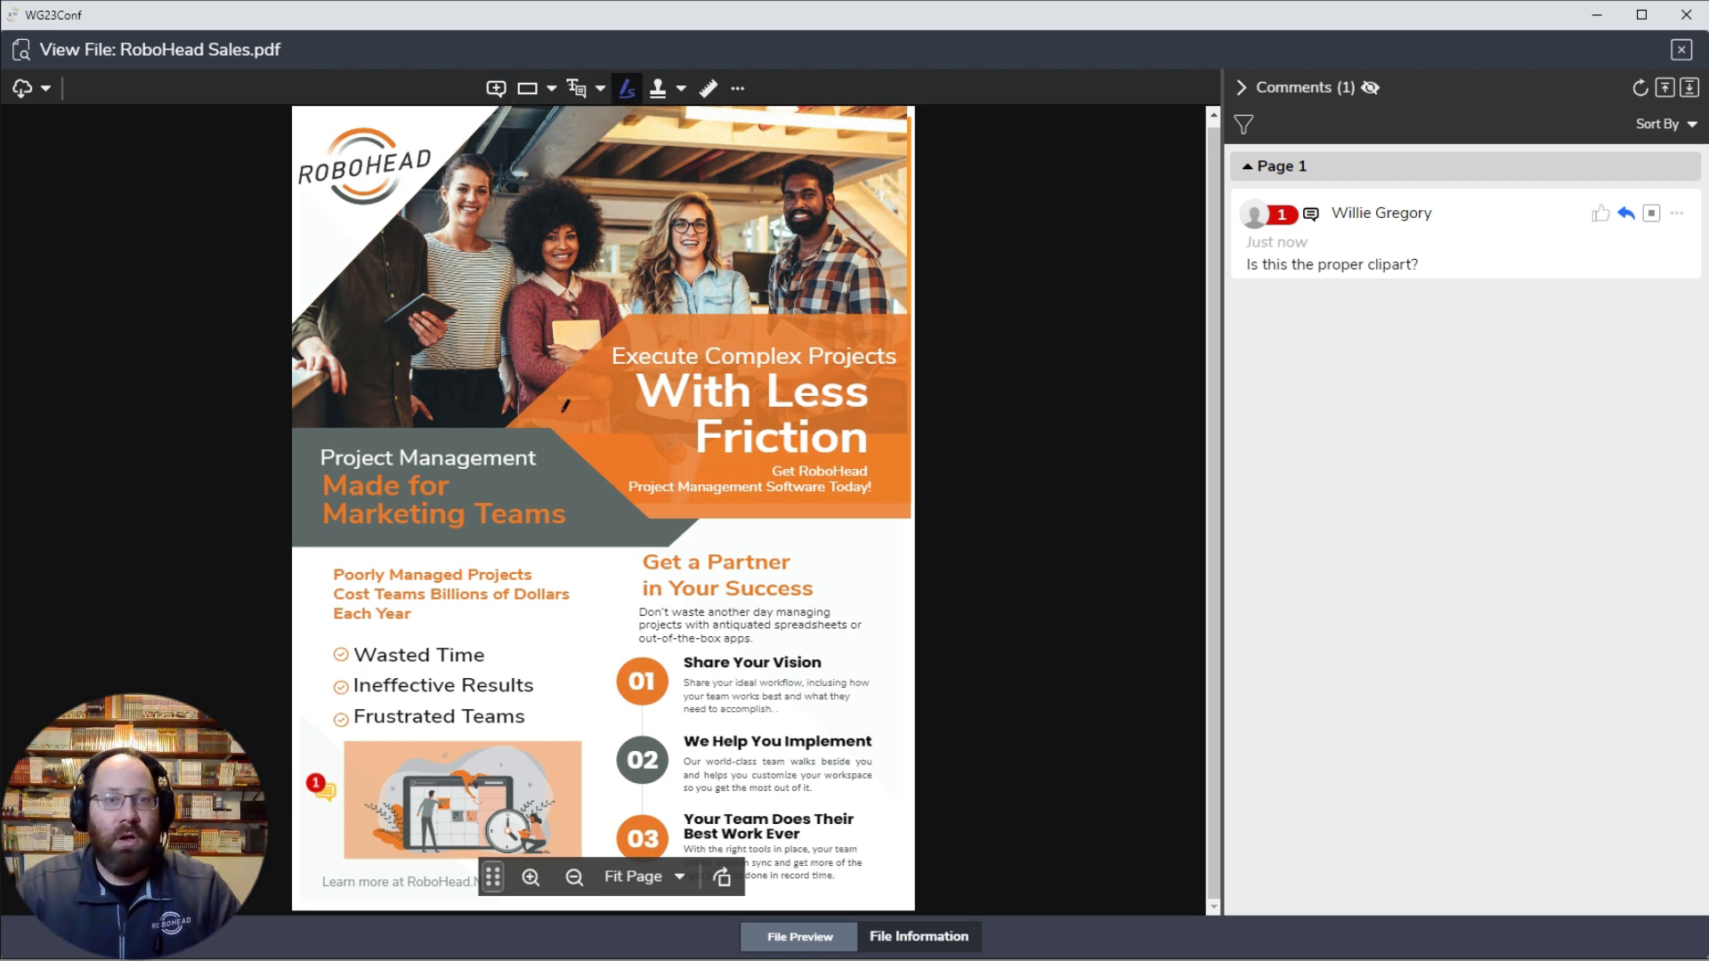
mouse_move(592, 393)
mouse_down()
mouse_move(499, 366)
mouse_move(540, 499)
mouse_move(719, 563)
mouse_move(697, 476)
mouse_move(570, 378)
mouse_move(567, 396)
mouse_up()
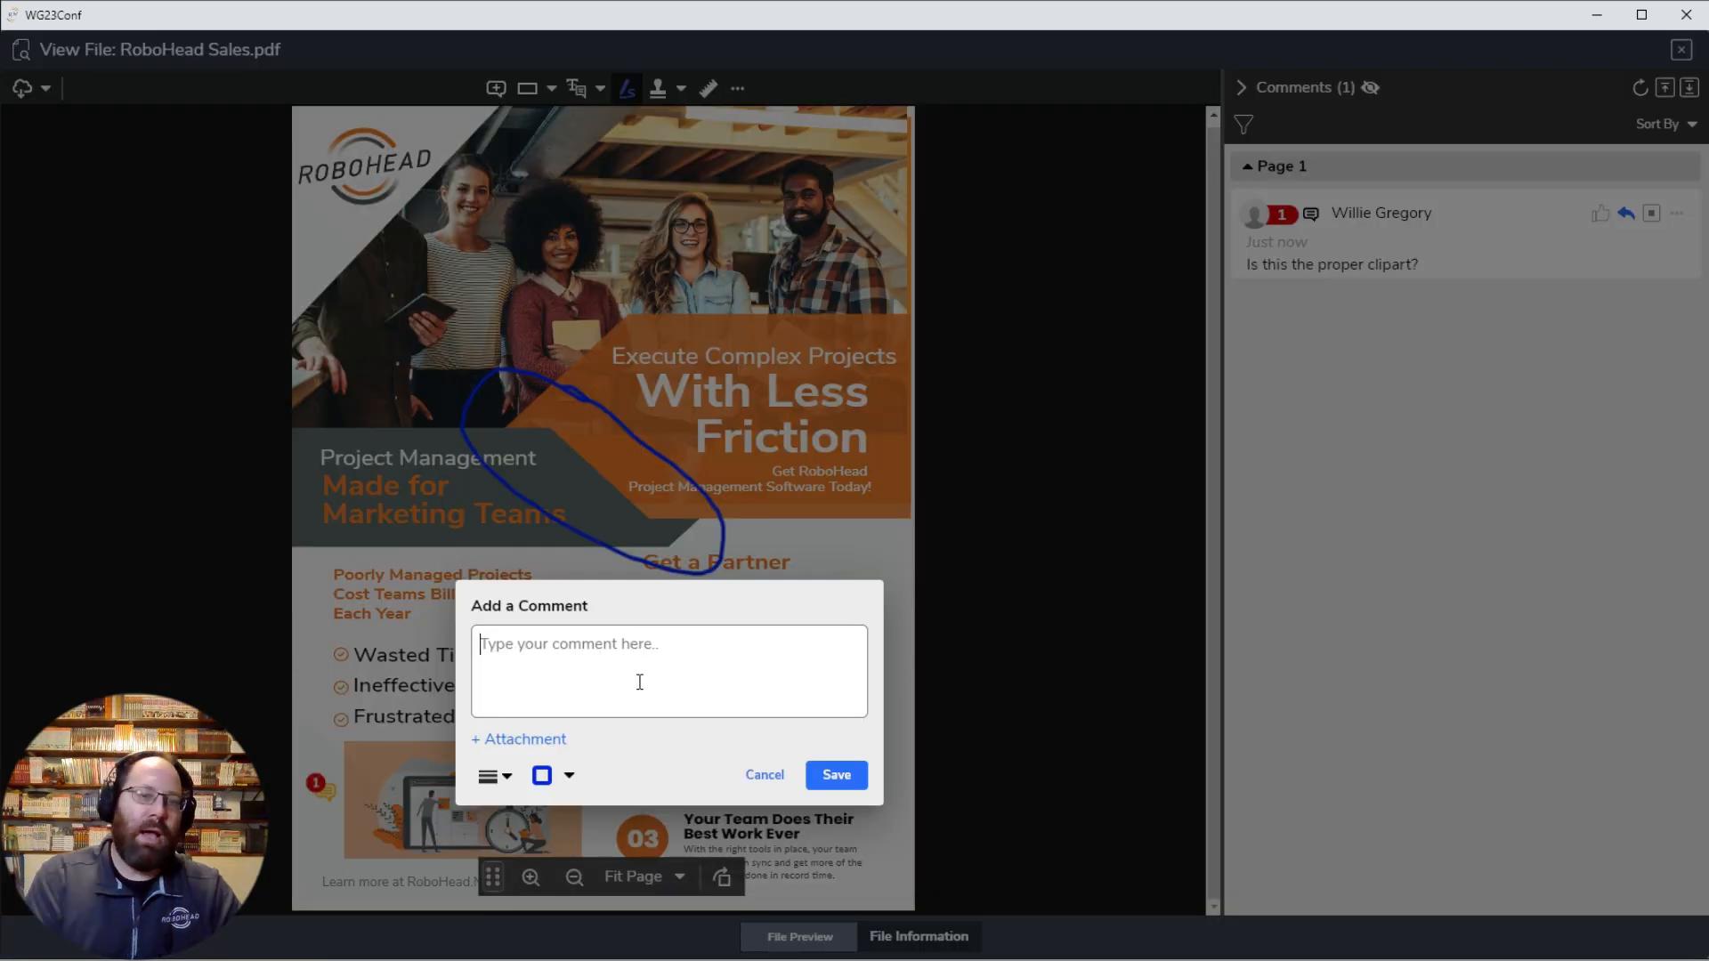
text(change this transition)
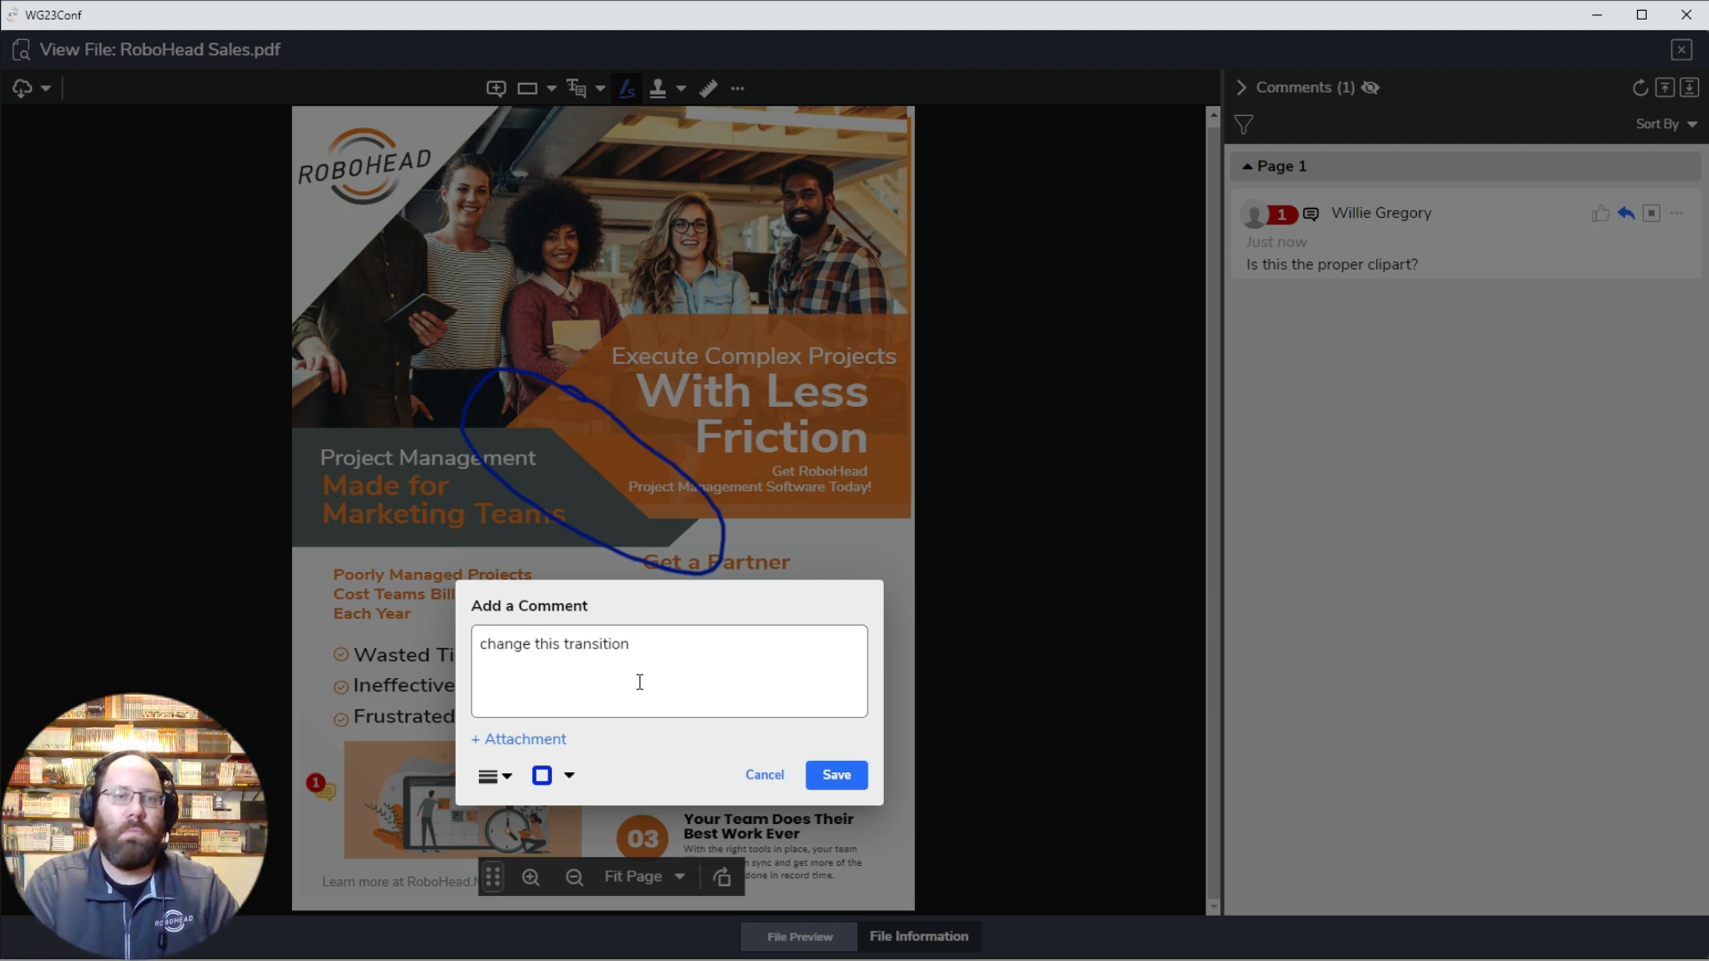
click(842, 774)
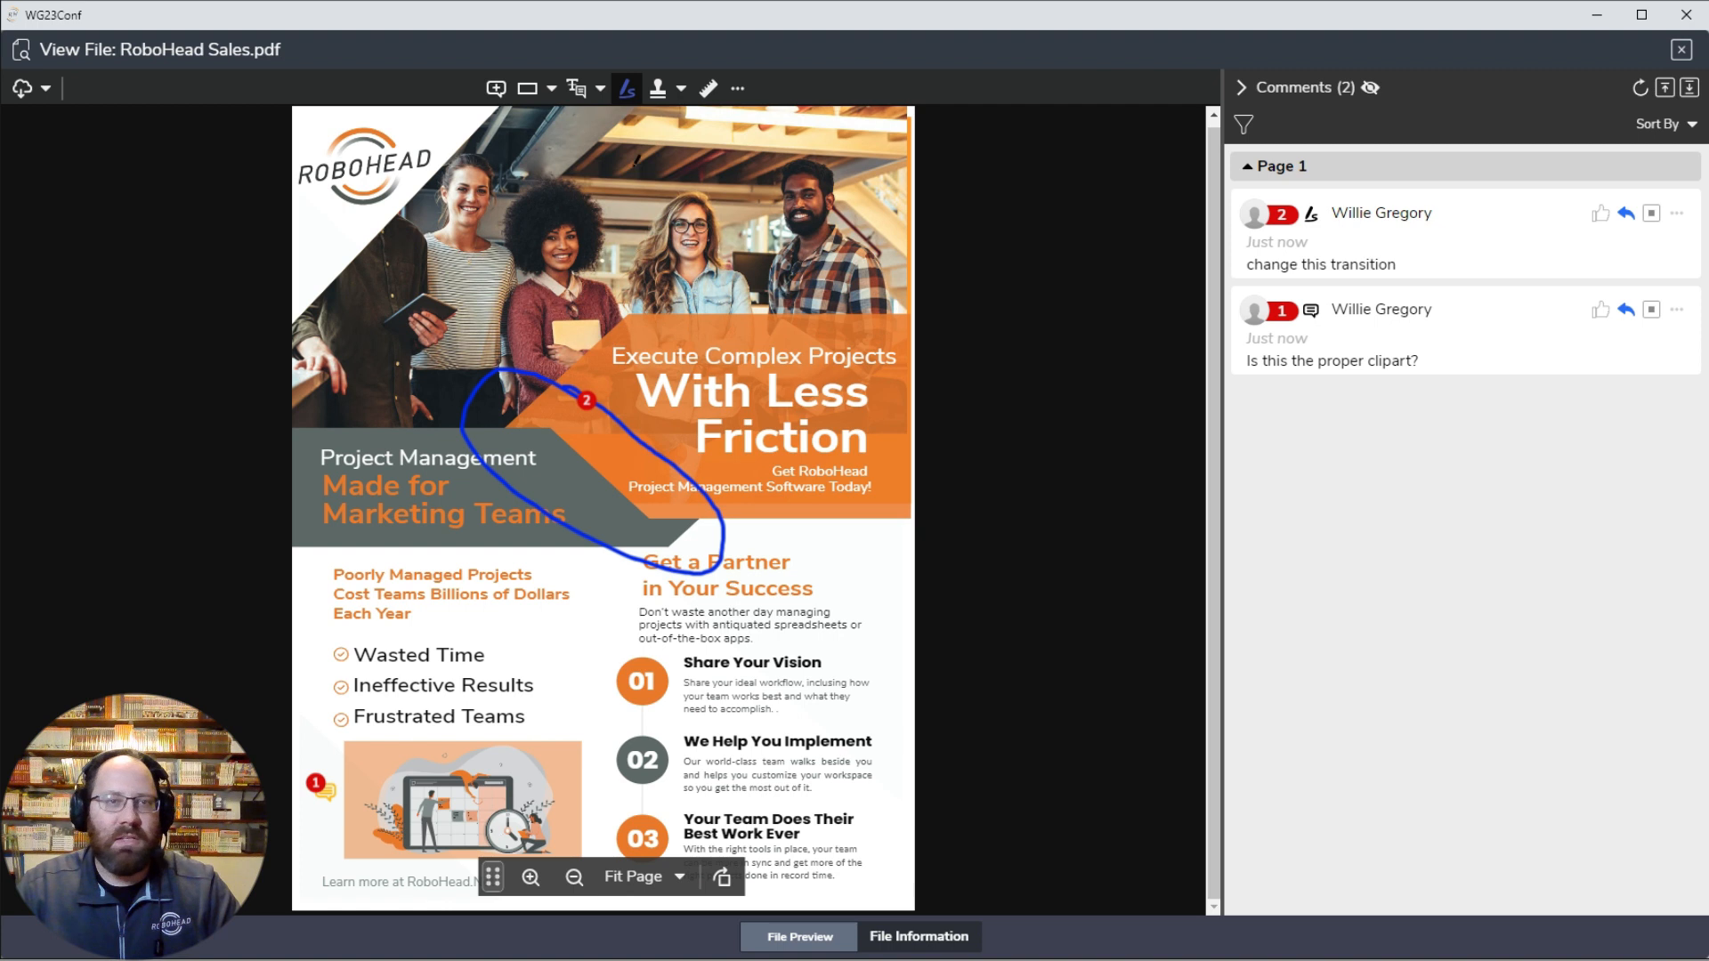
Step: Highlight the "Share Your Vision" heading and attach the comment "This has changed to something else."
click(600, 88)
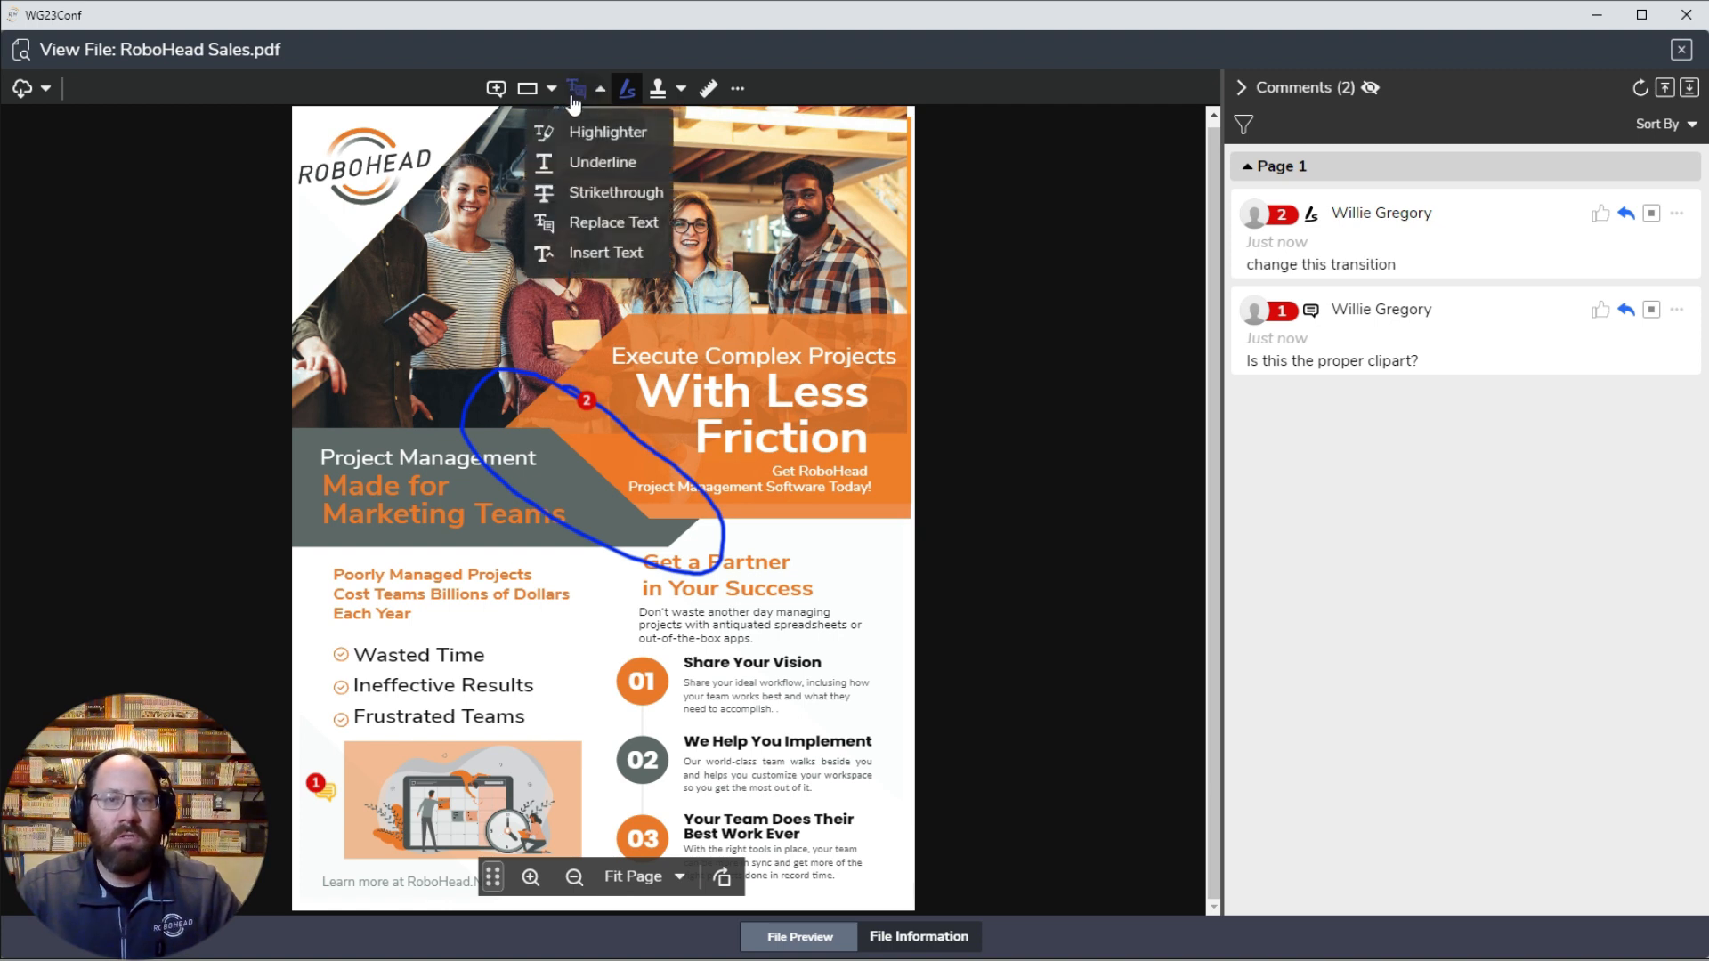
click(607, 133)
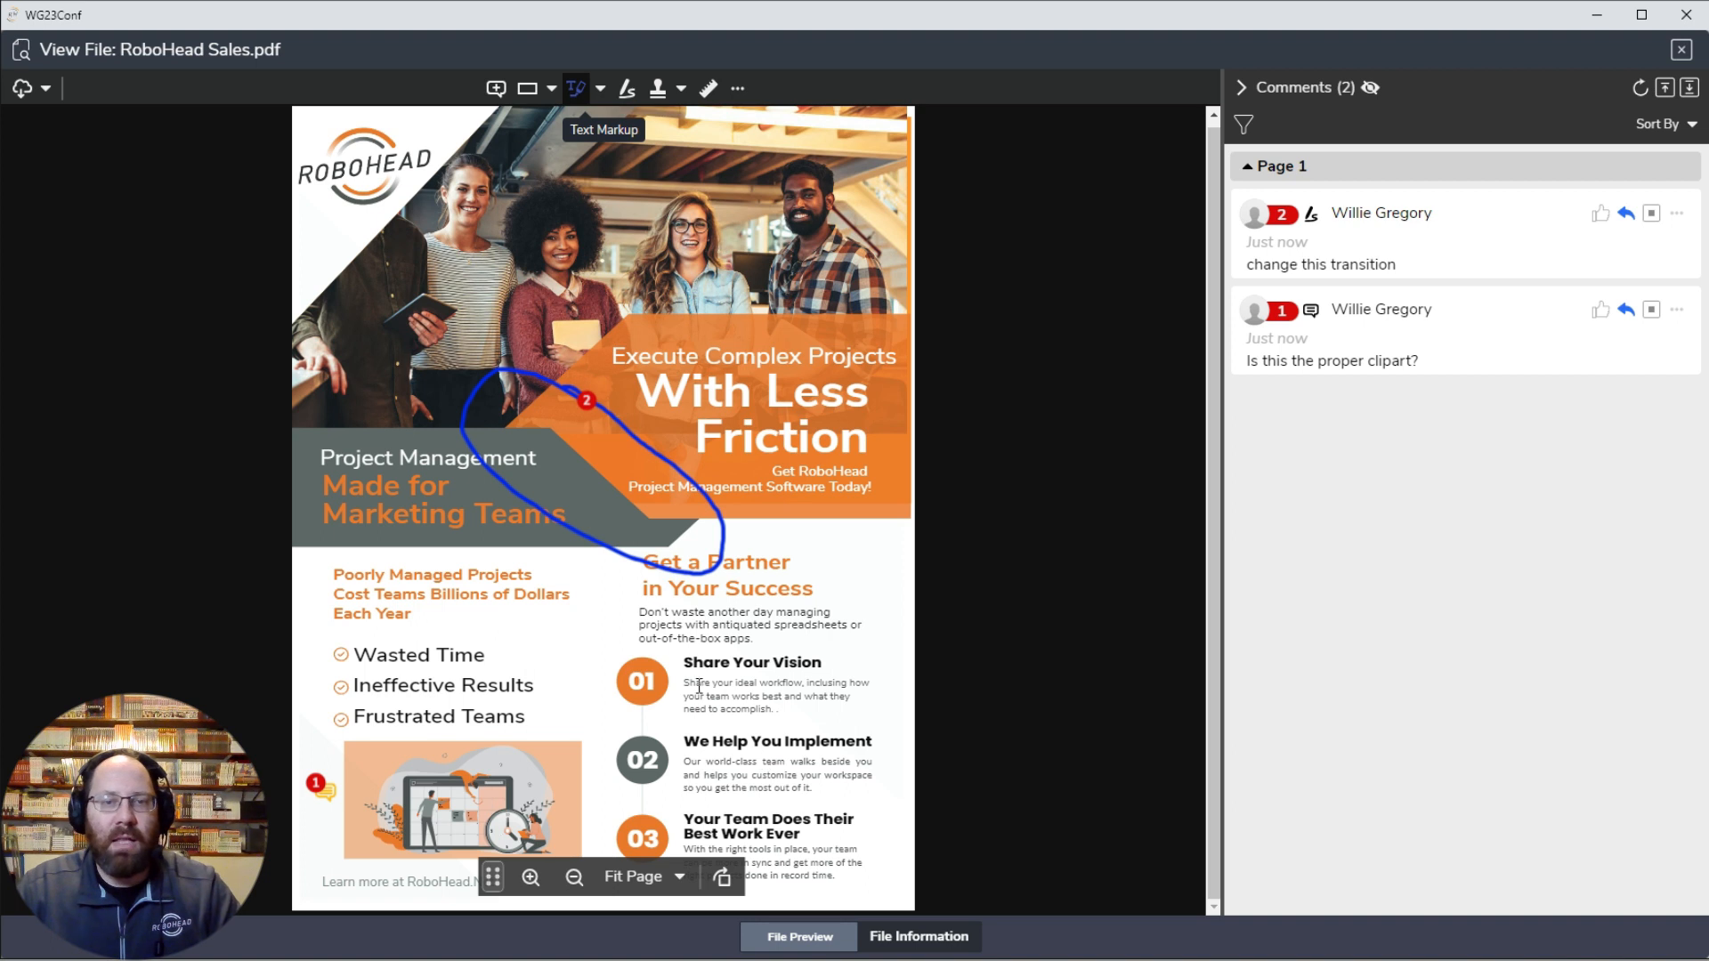
drag(688, 663, 820, 662)
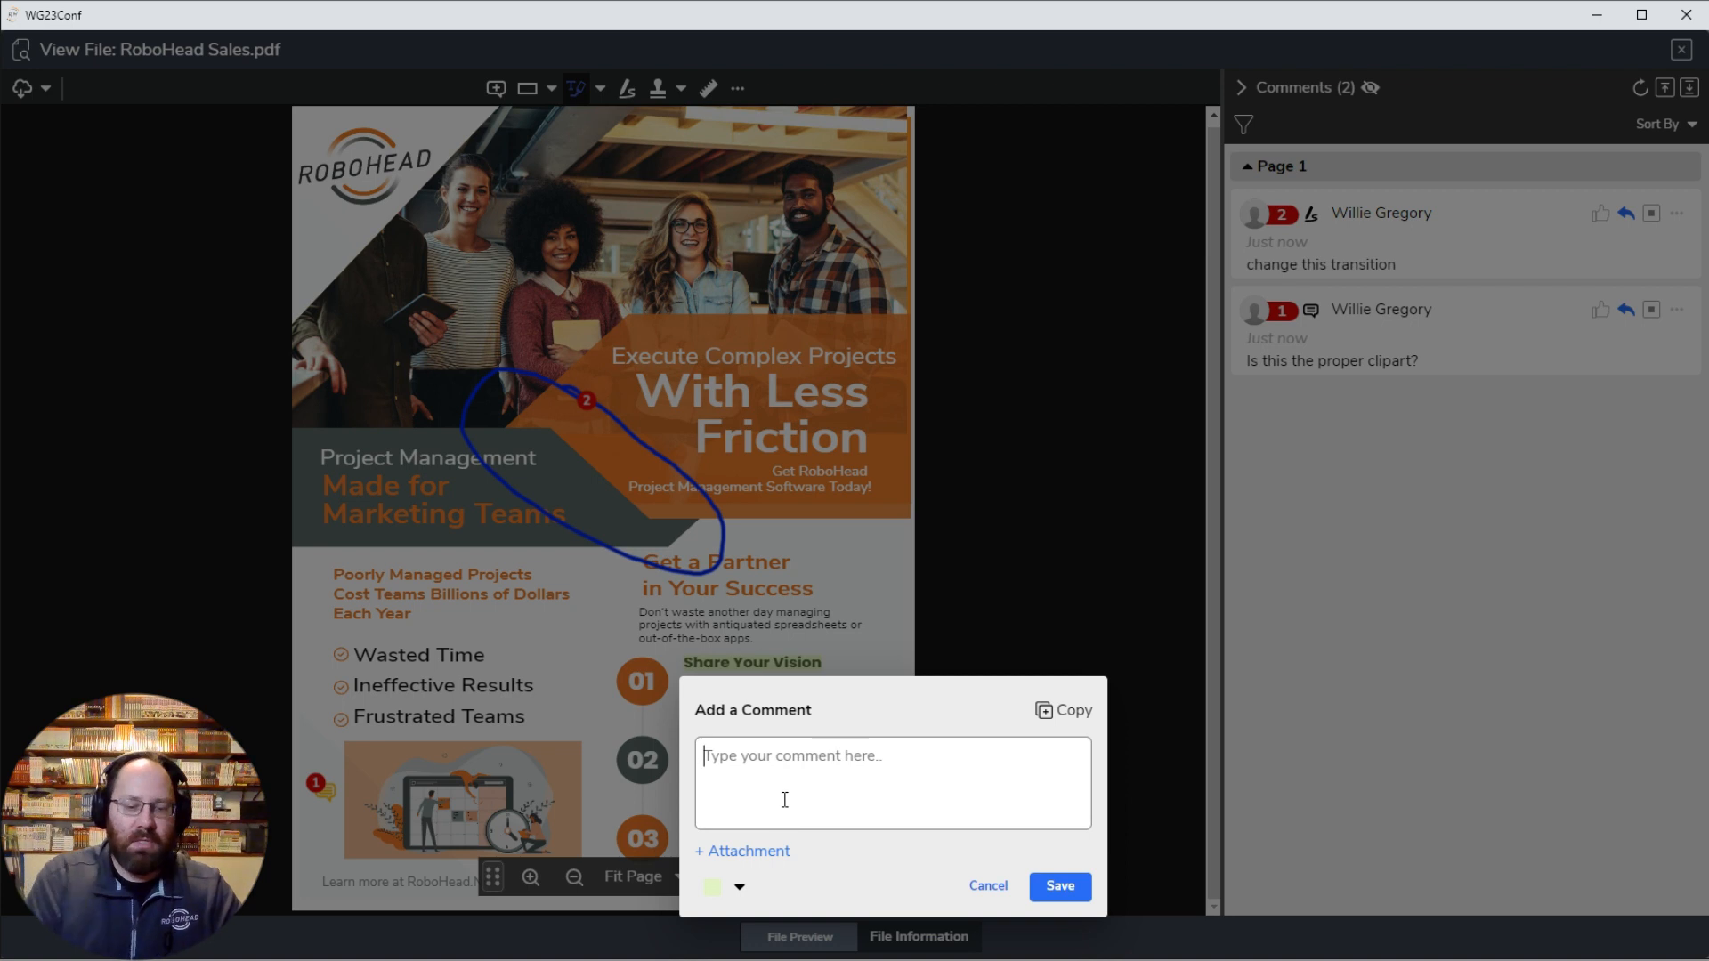
text(This c)
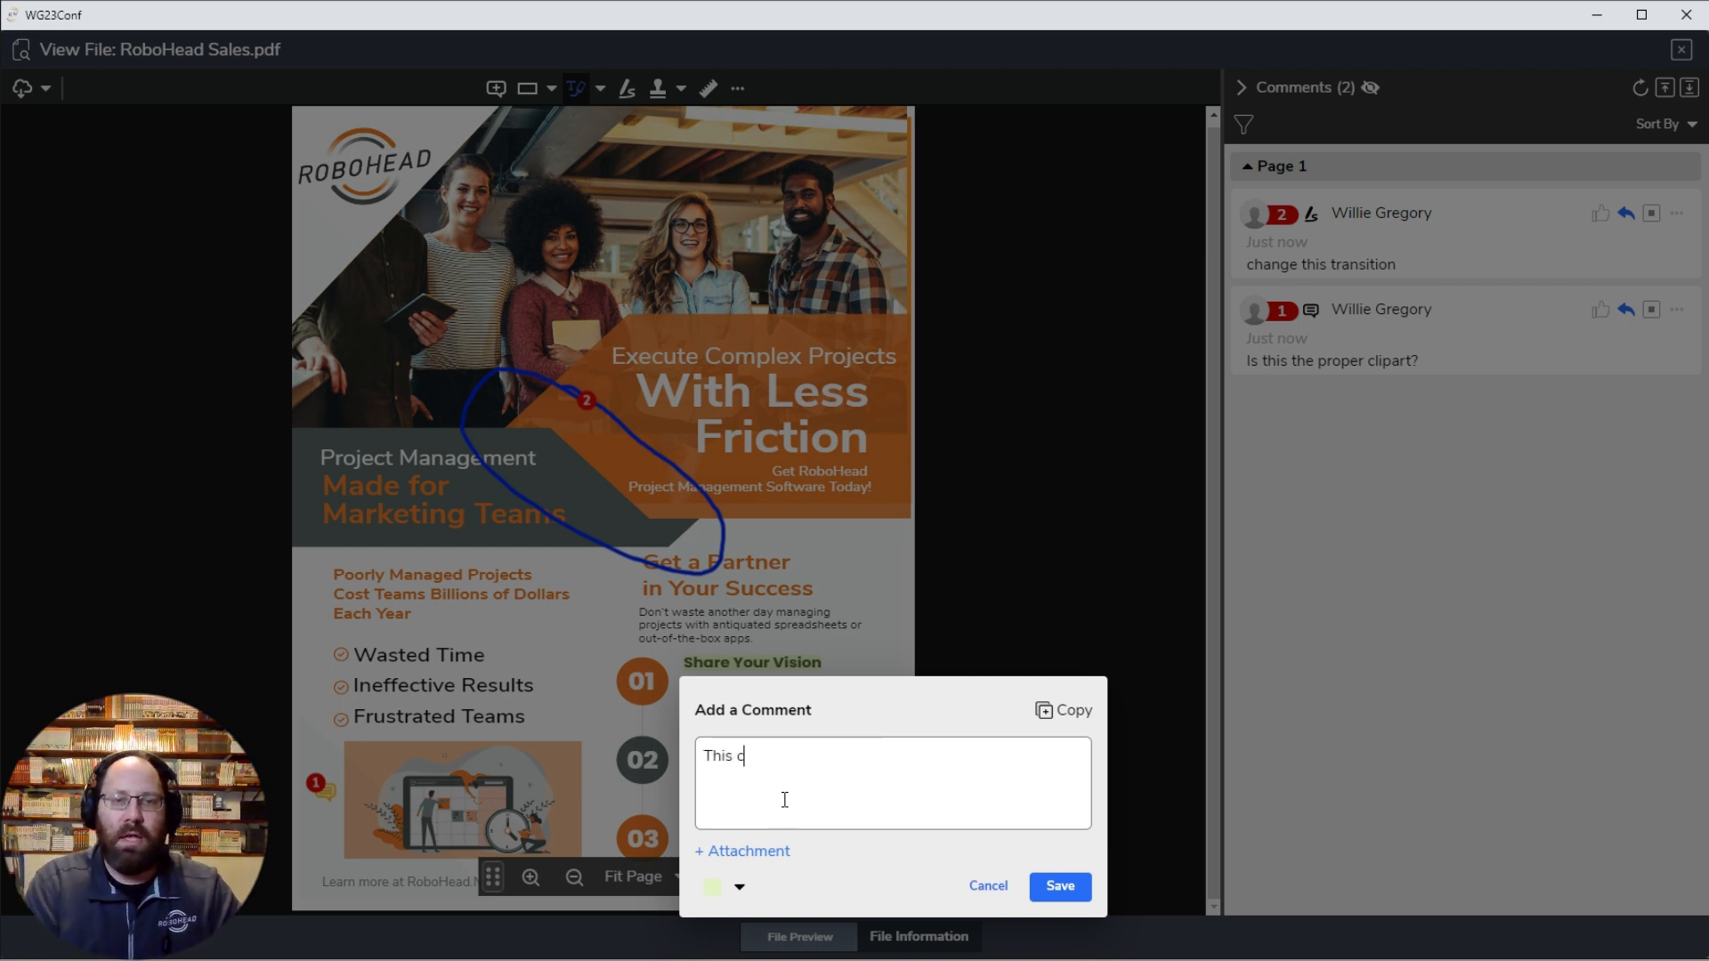
key(BackSpace)
text(has changed)
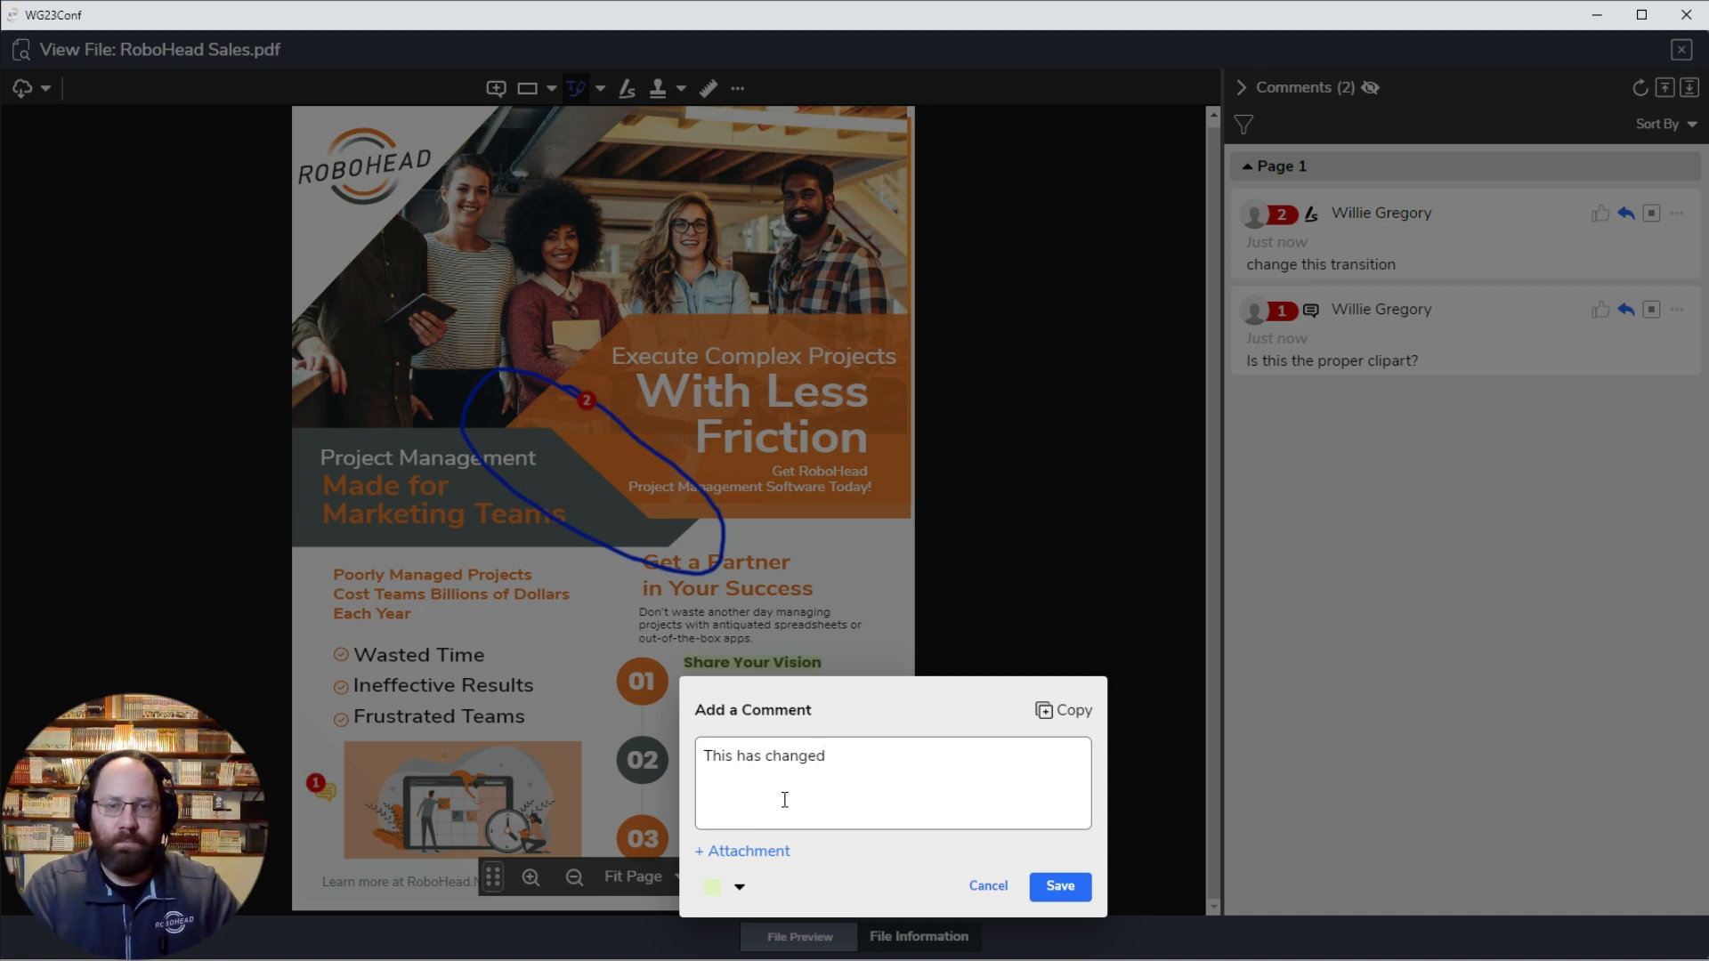
text( to )
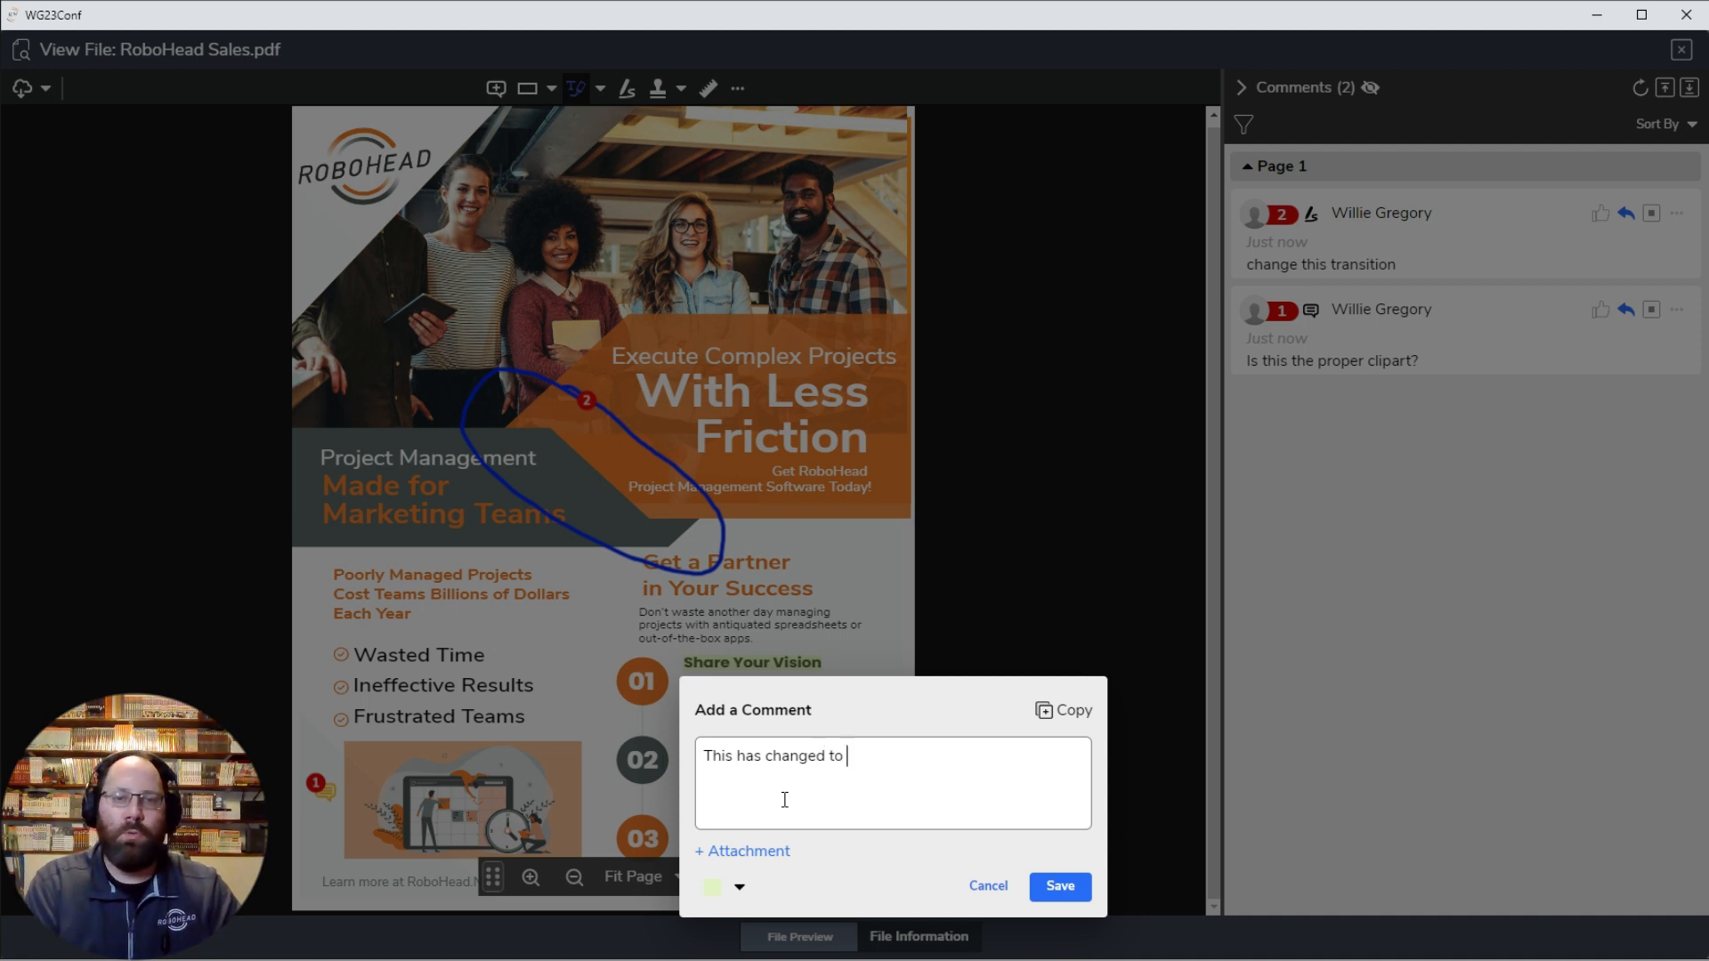
text(something else.)
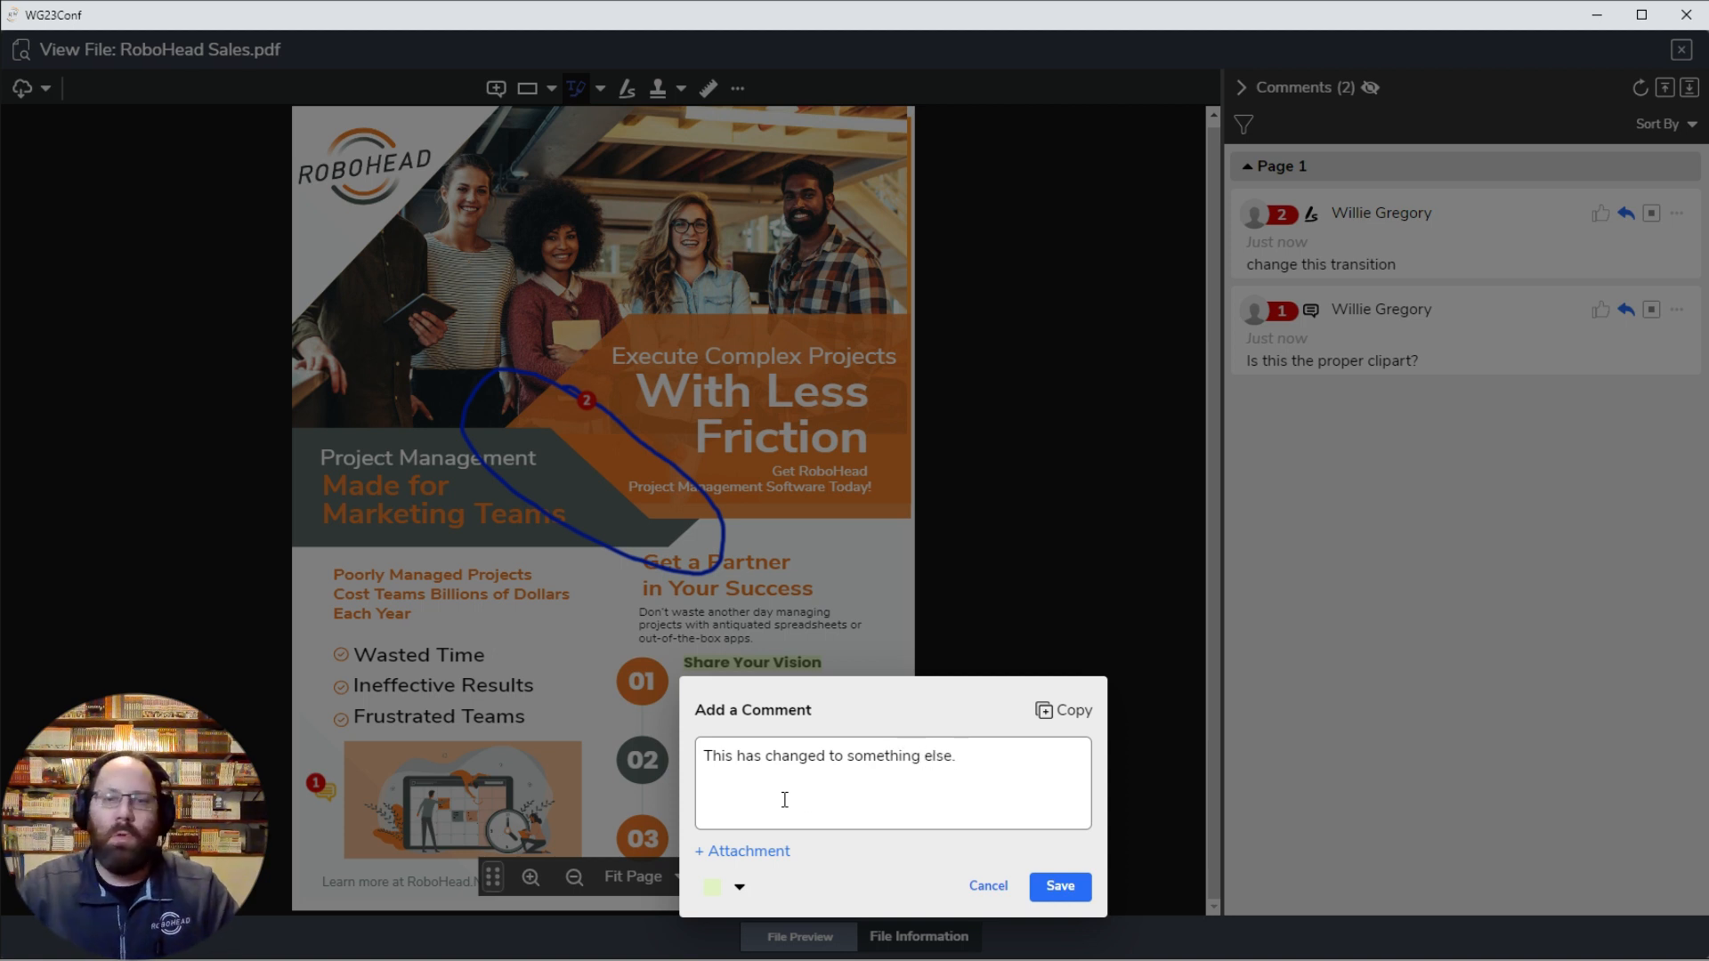
click(1065, 886)
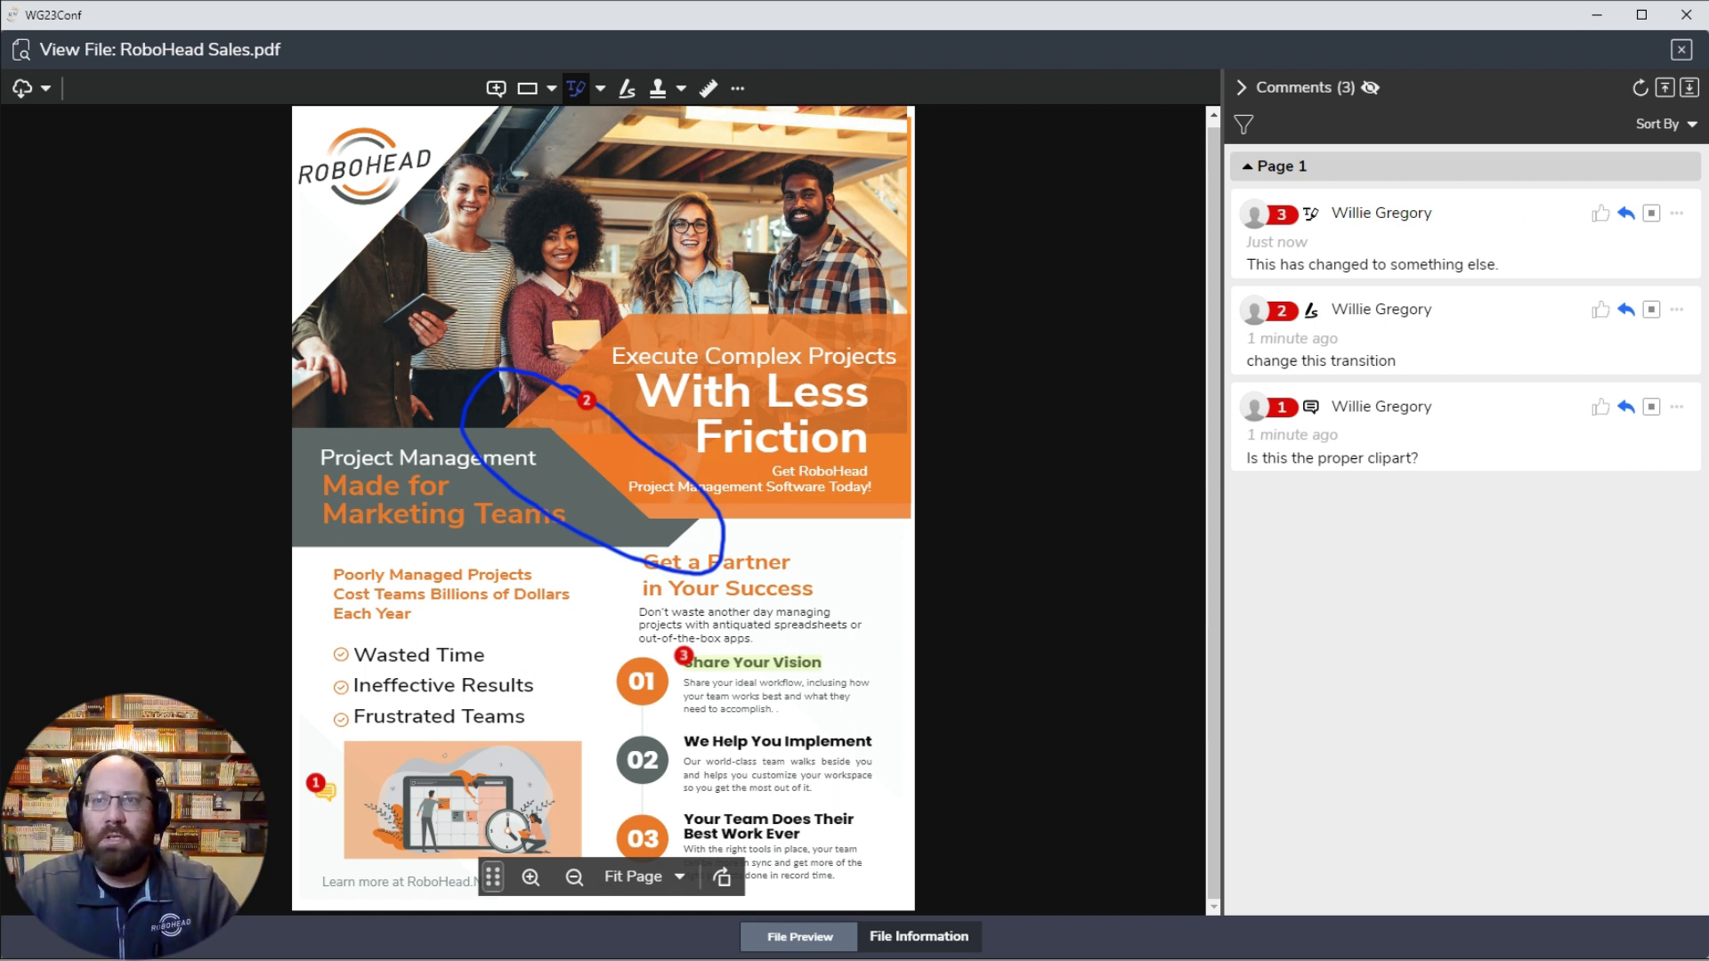
Step: Close the annotated PDF, look over the remaining request fields, and save the request as a draft
click(1681, 51)
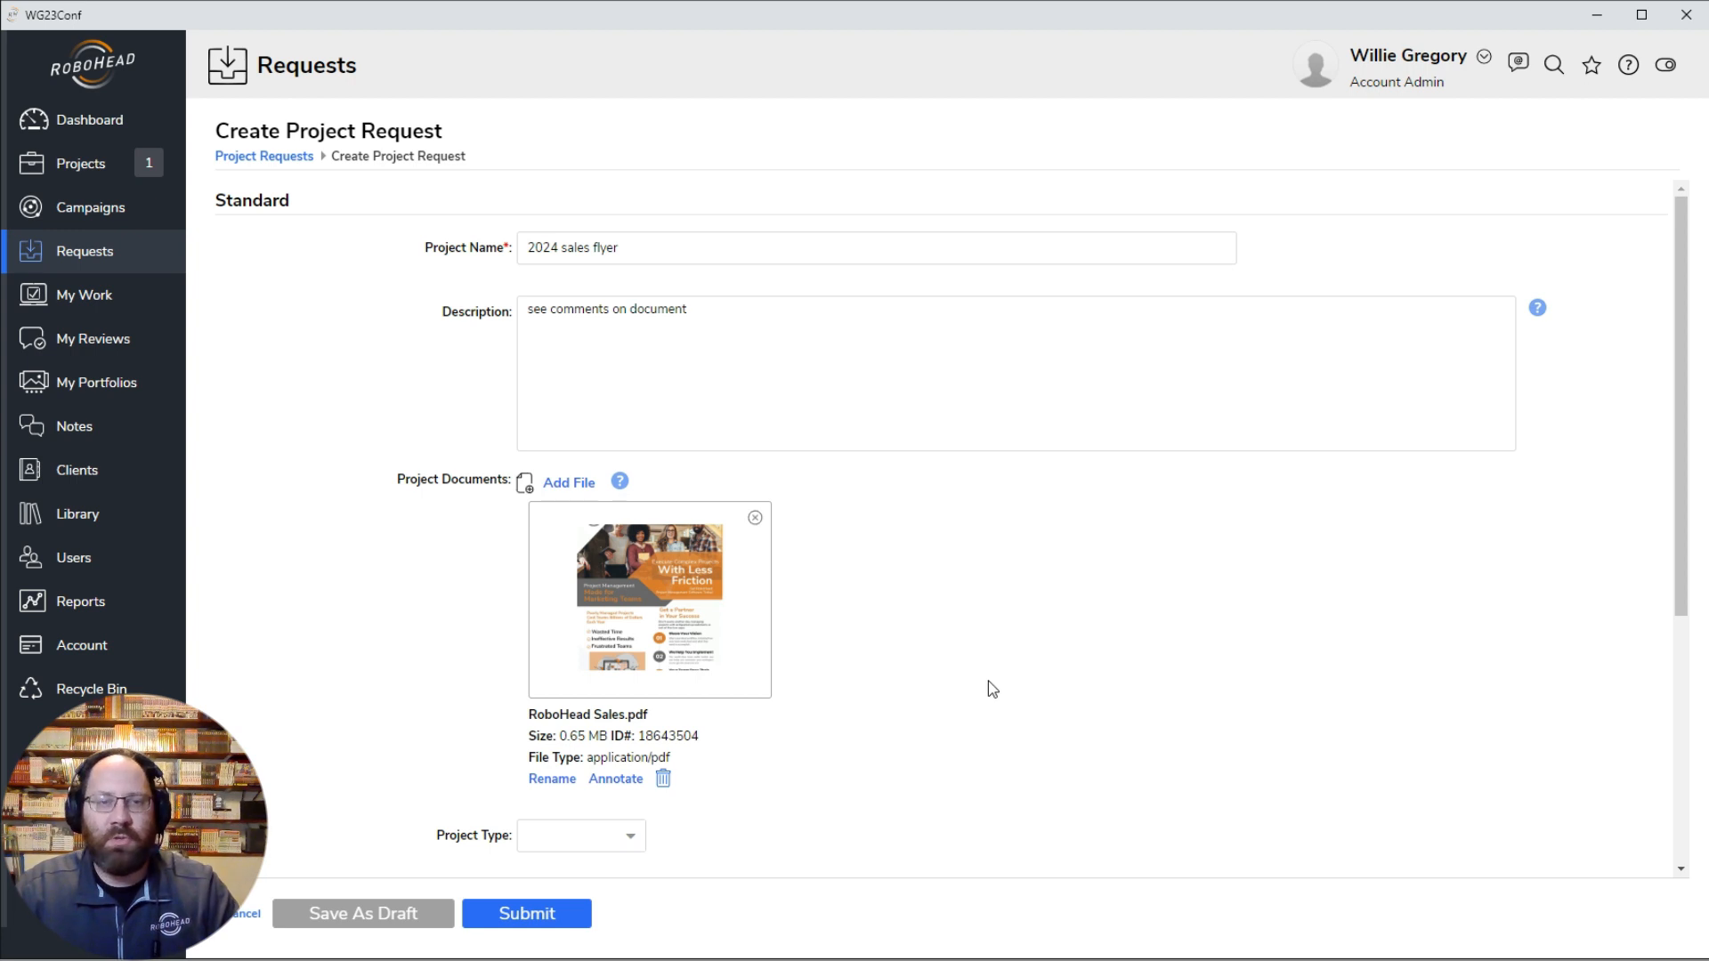
scroll(957, 658, down, 5)
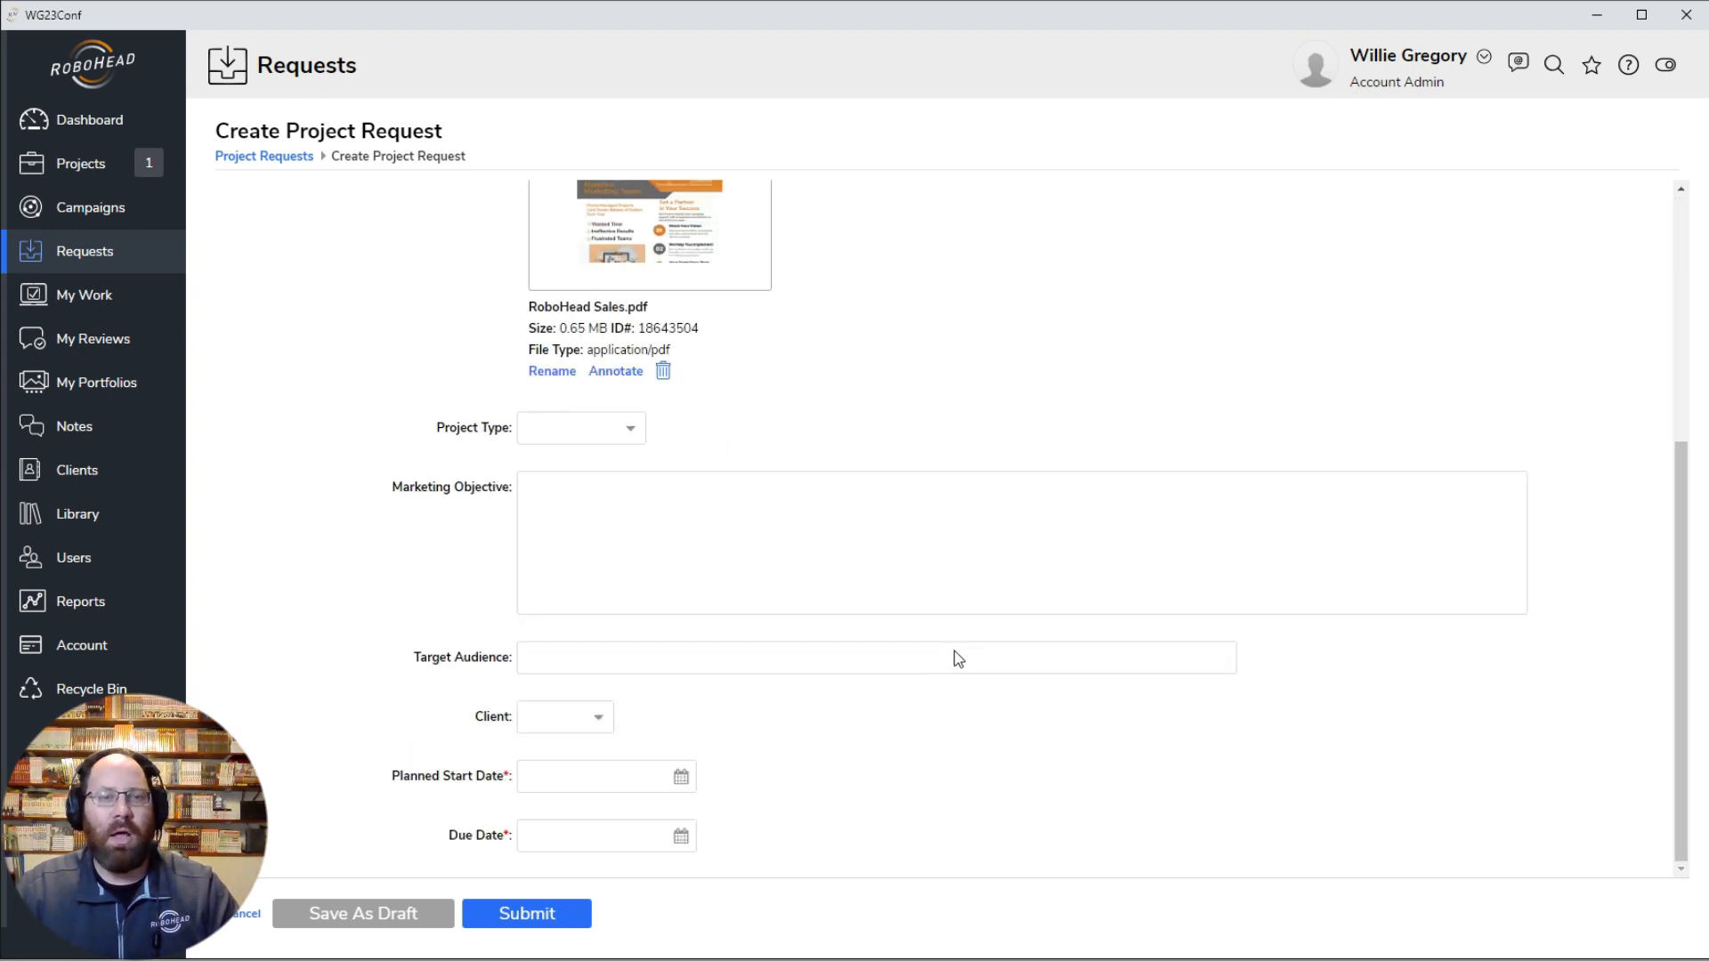
scroll(955, 652, up, 5)
scroll(955, 651, down, 5)
scroll(955, 651, up, 5)
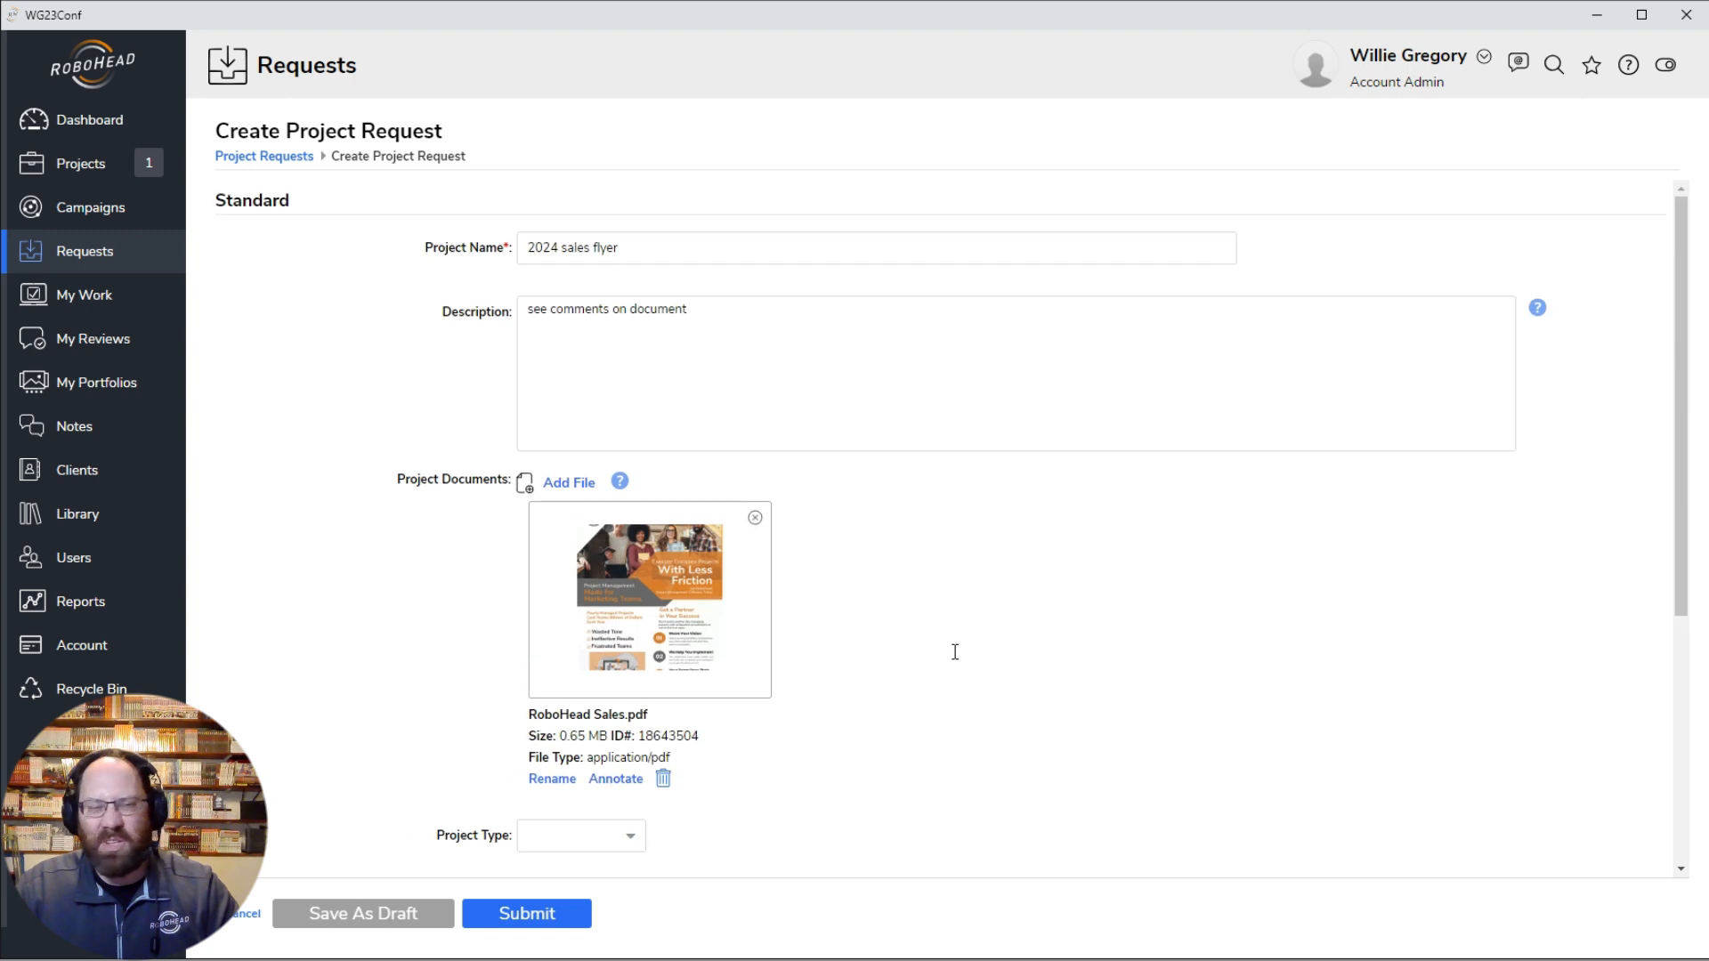
click(363, 917)
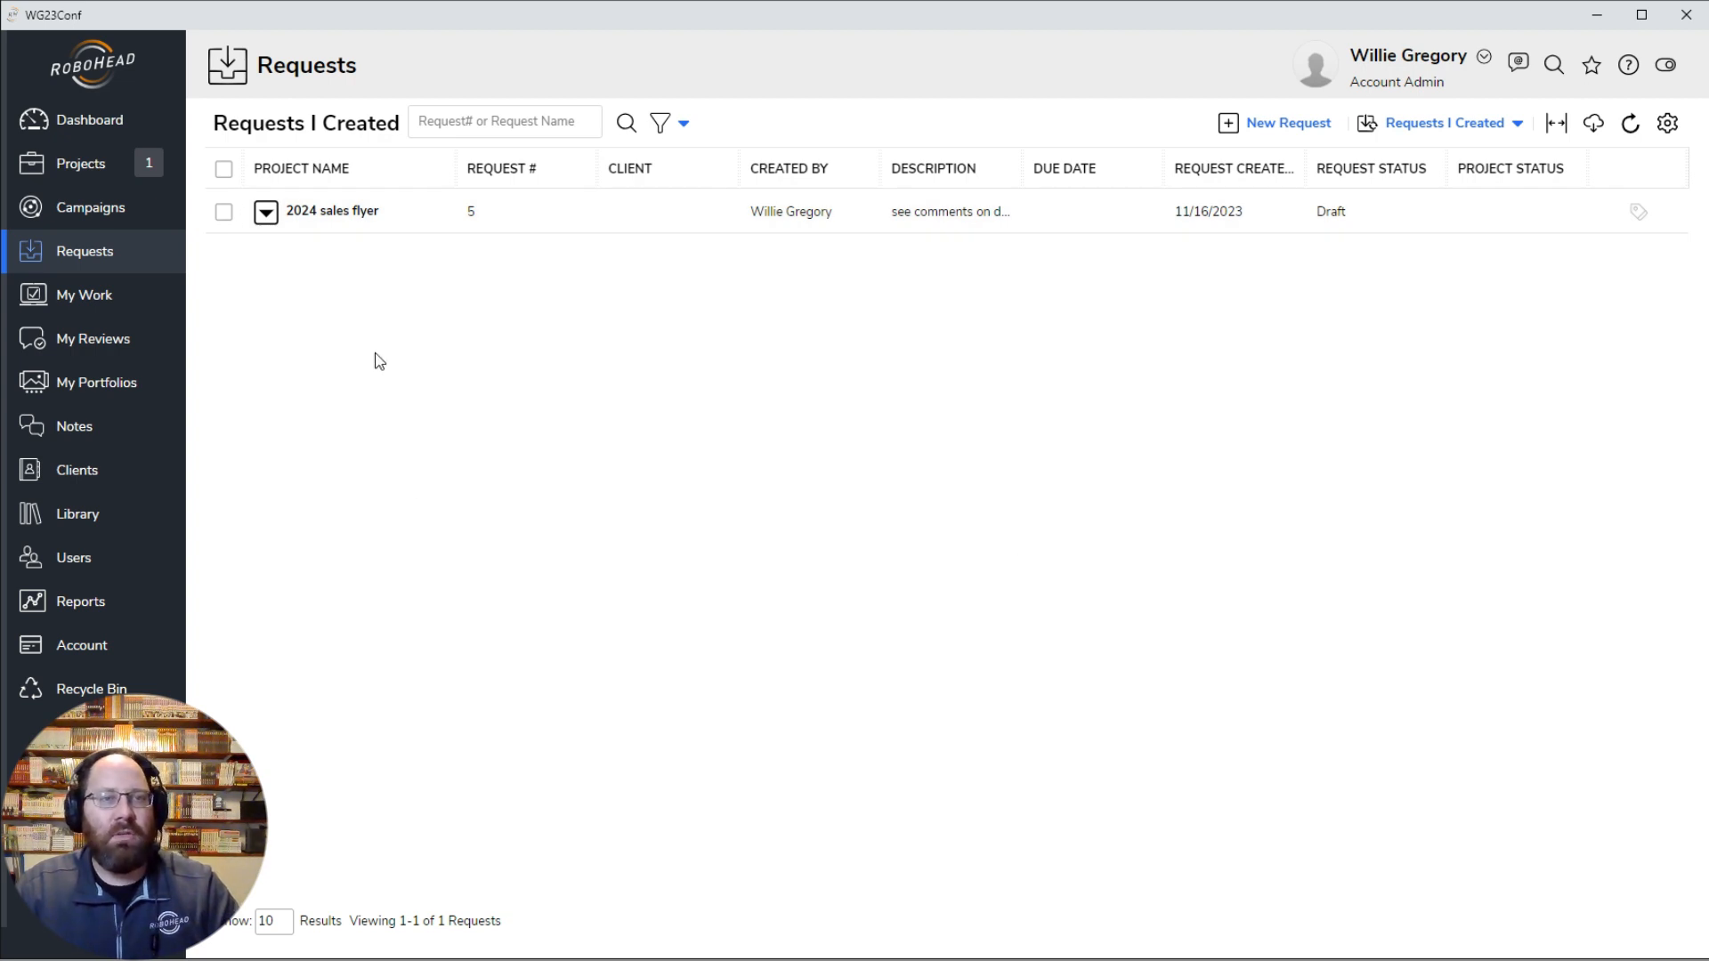
Step: Add the client contact as a team member on the 2024 sales flyer request and save the team
click(266, 214)
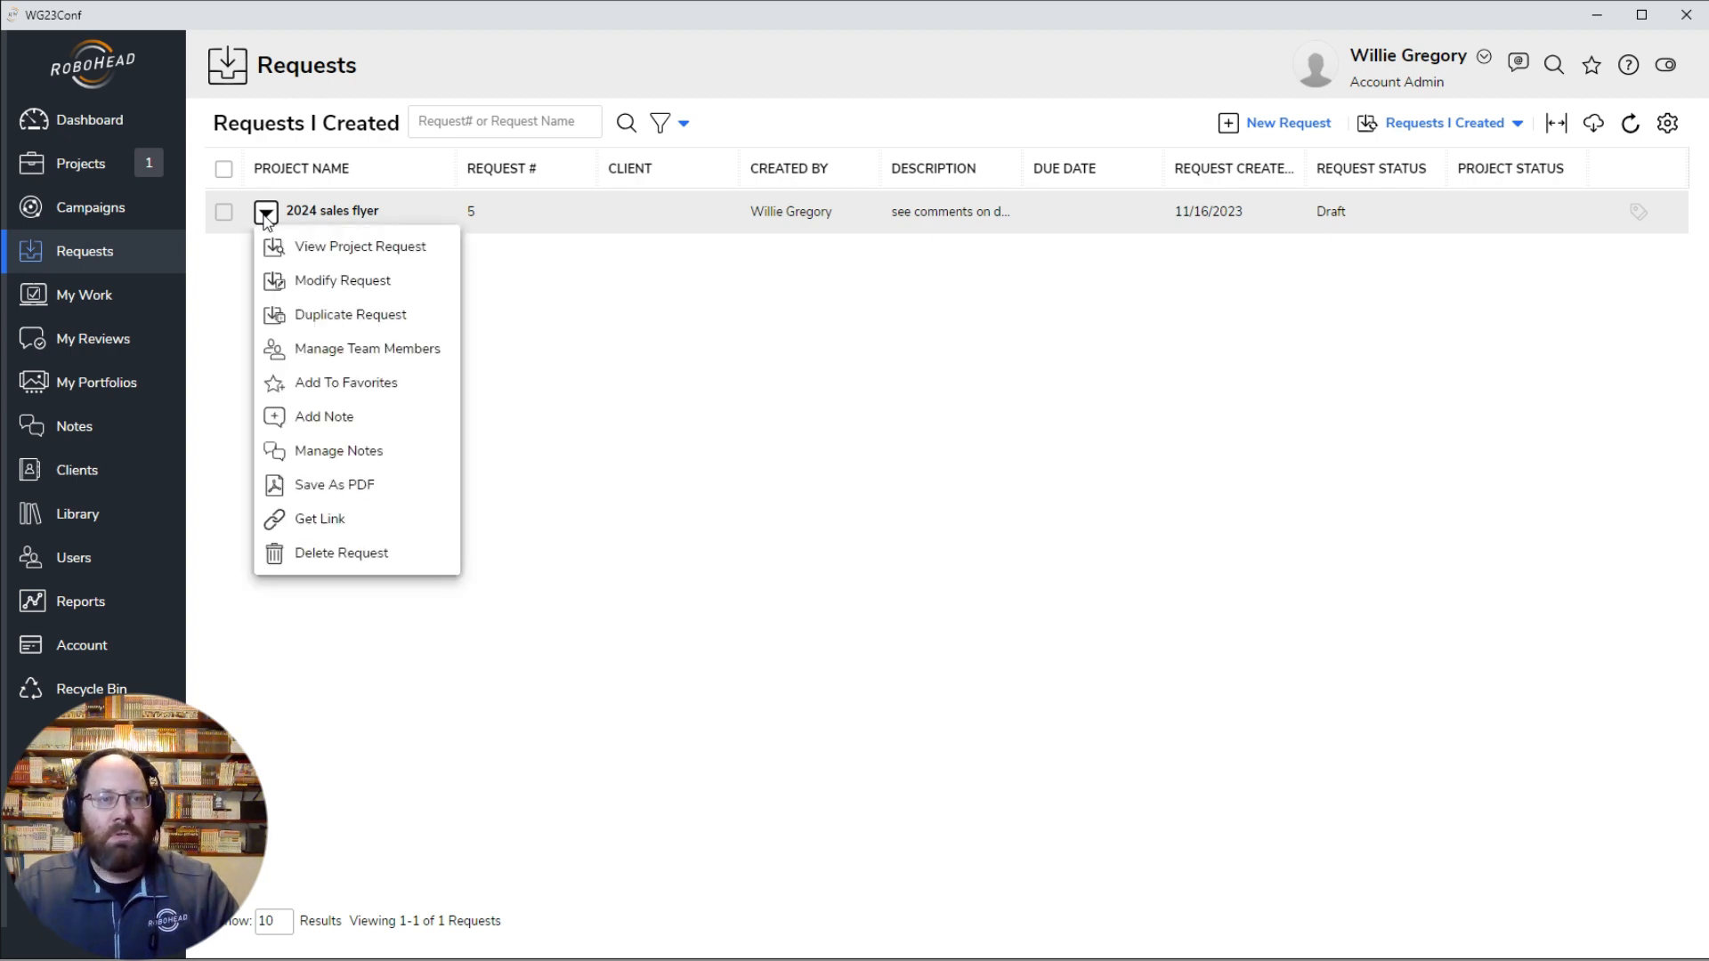
click(367, 350)
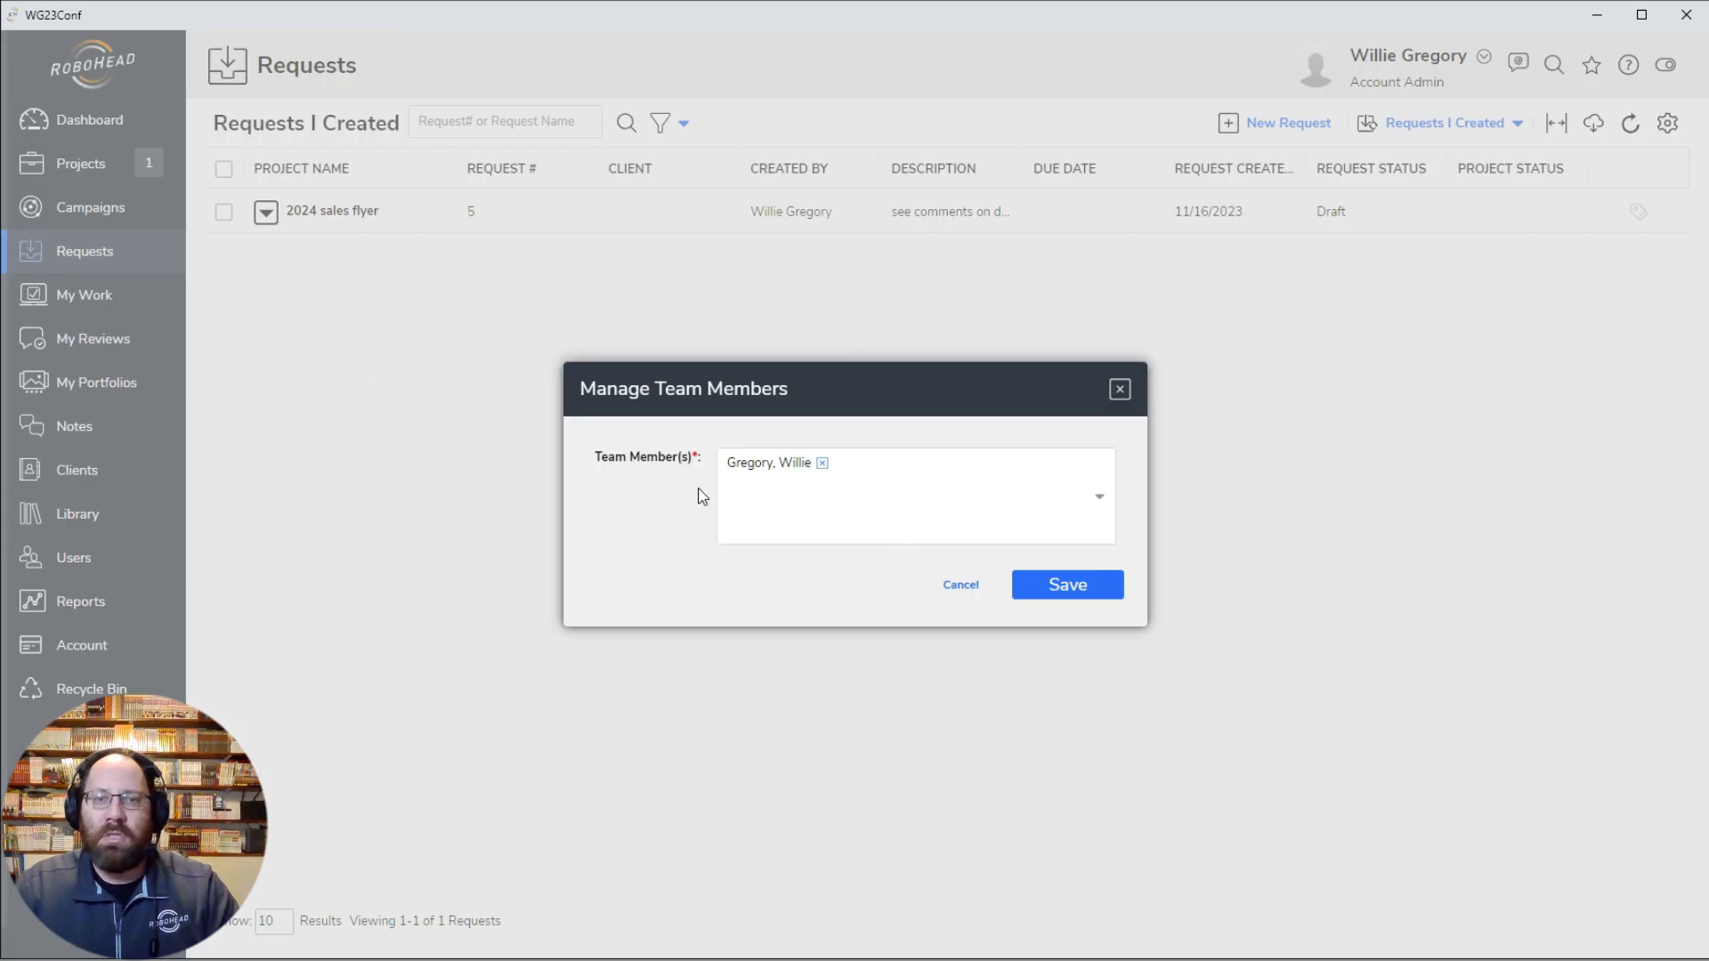
click(912, 472)
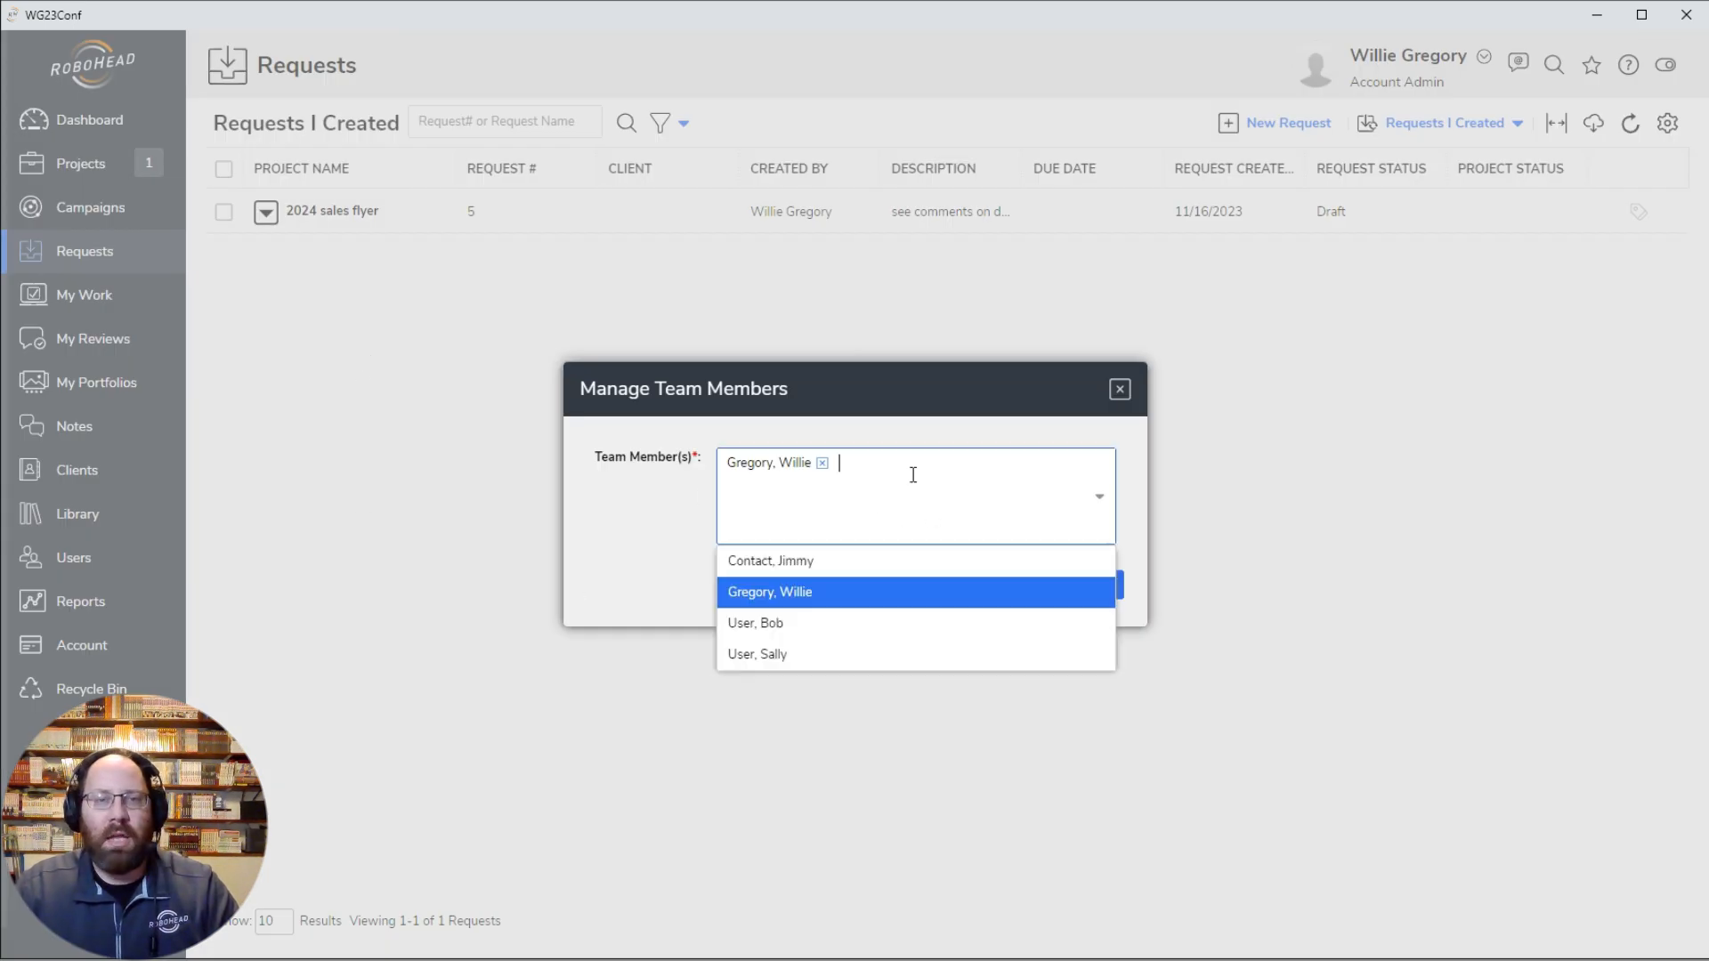
click(808, 563)
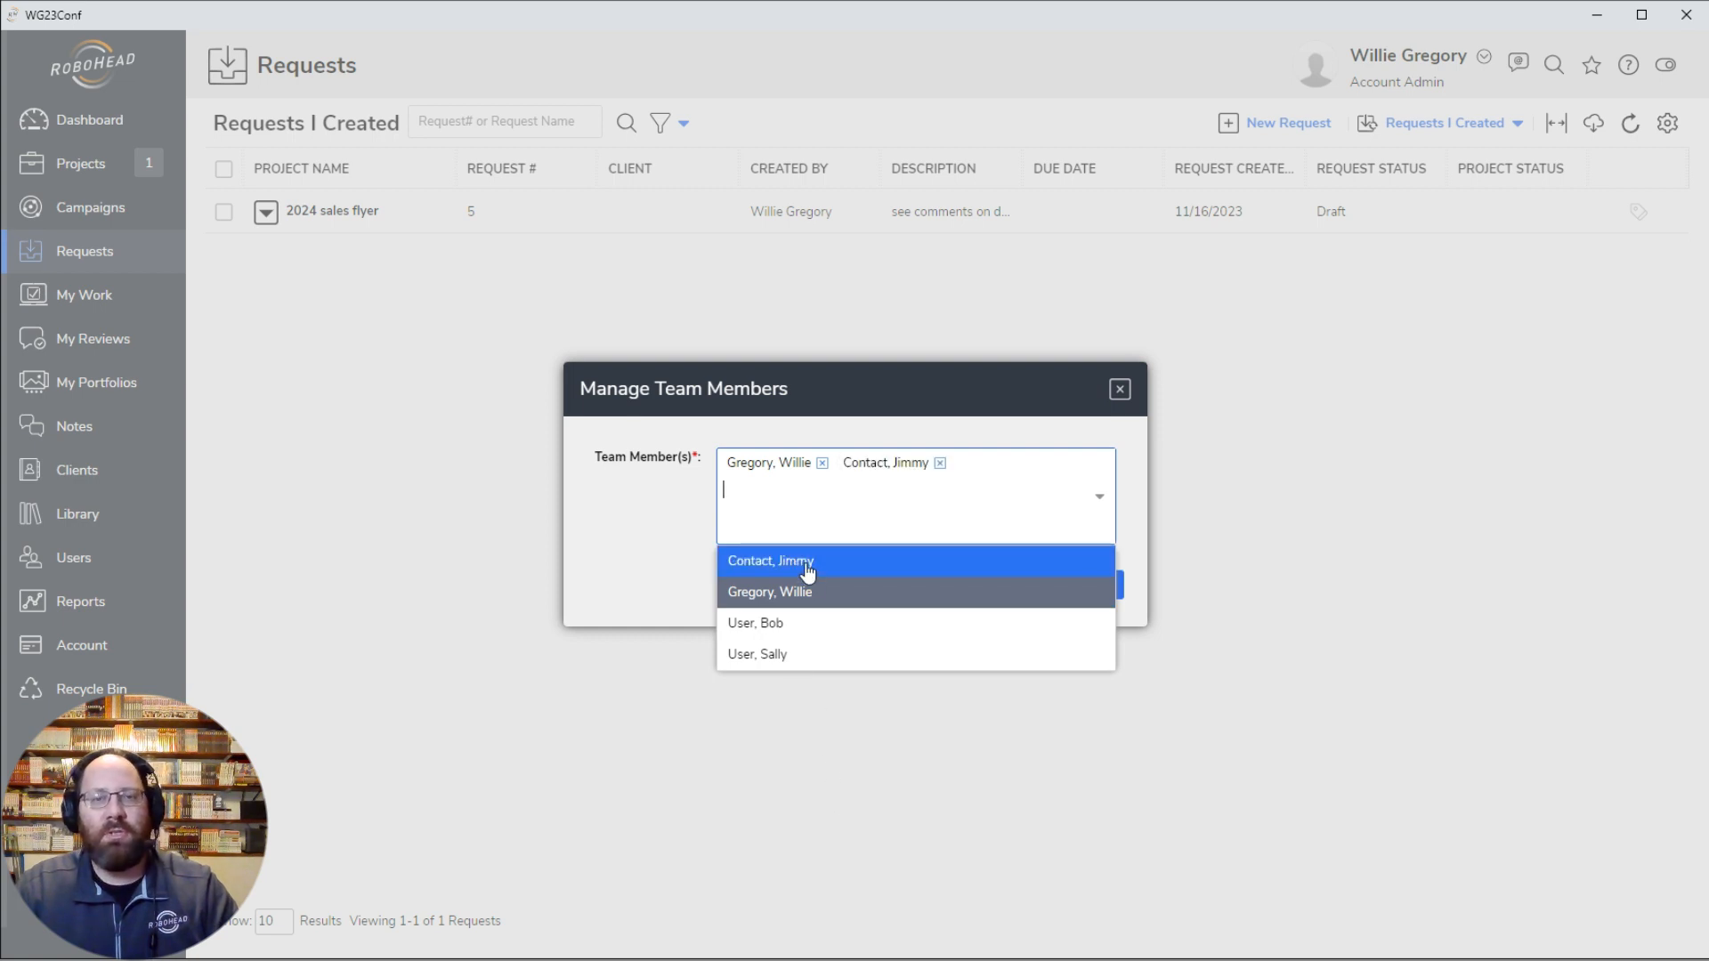
click(587, 534)
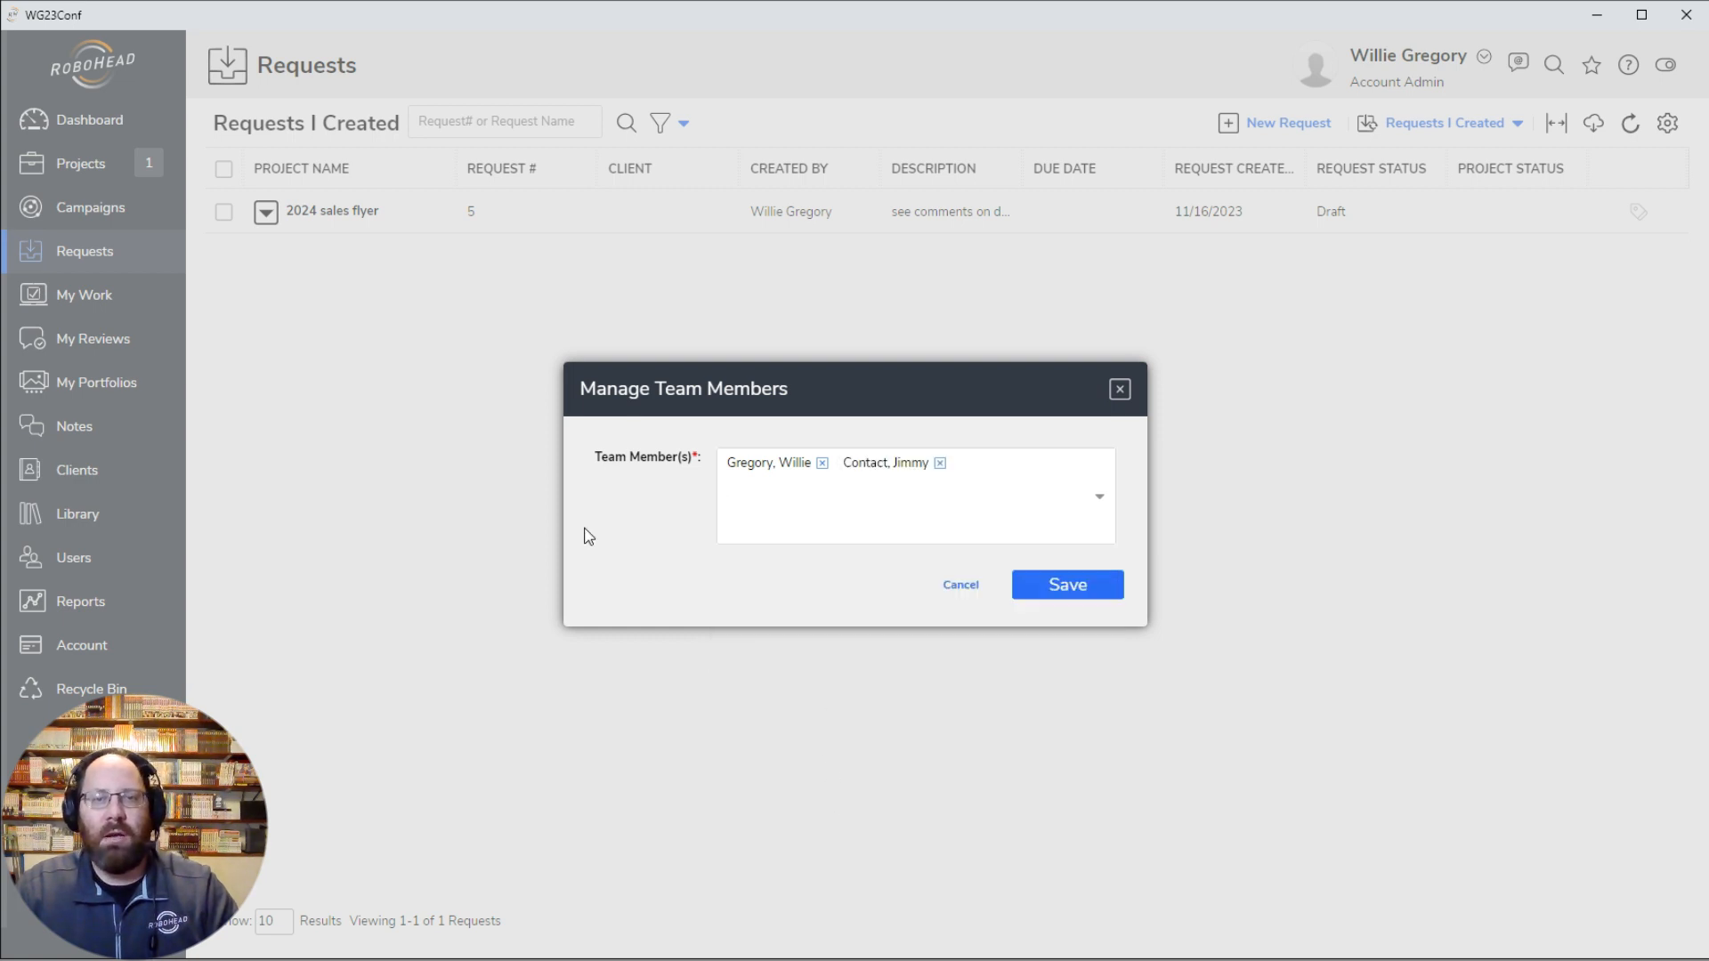
click(1071, 588)
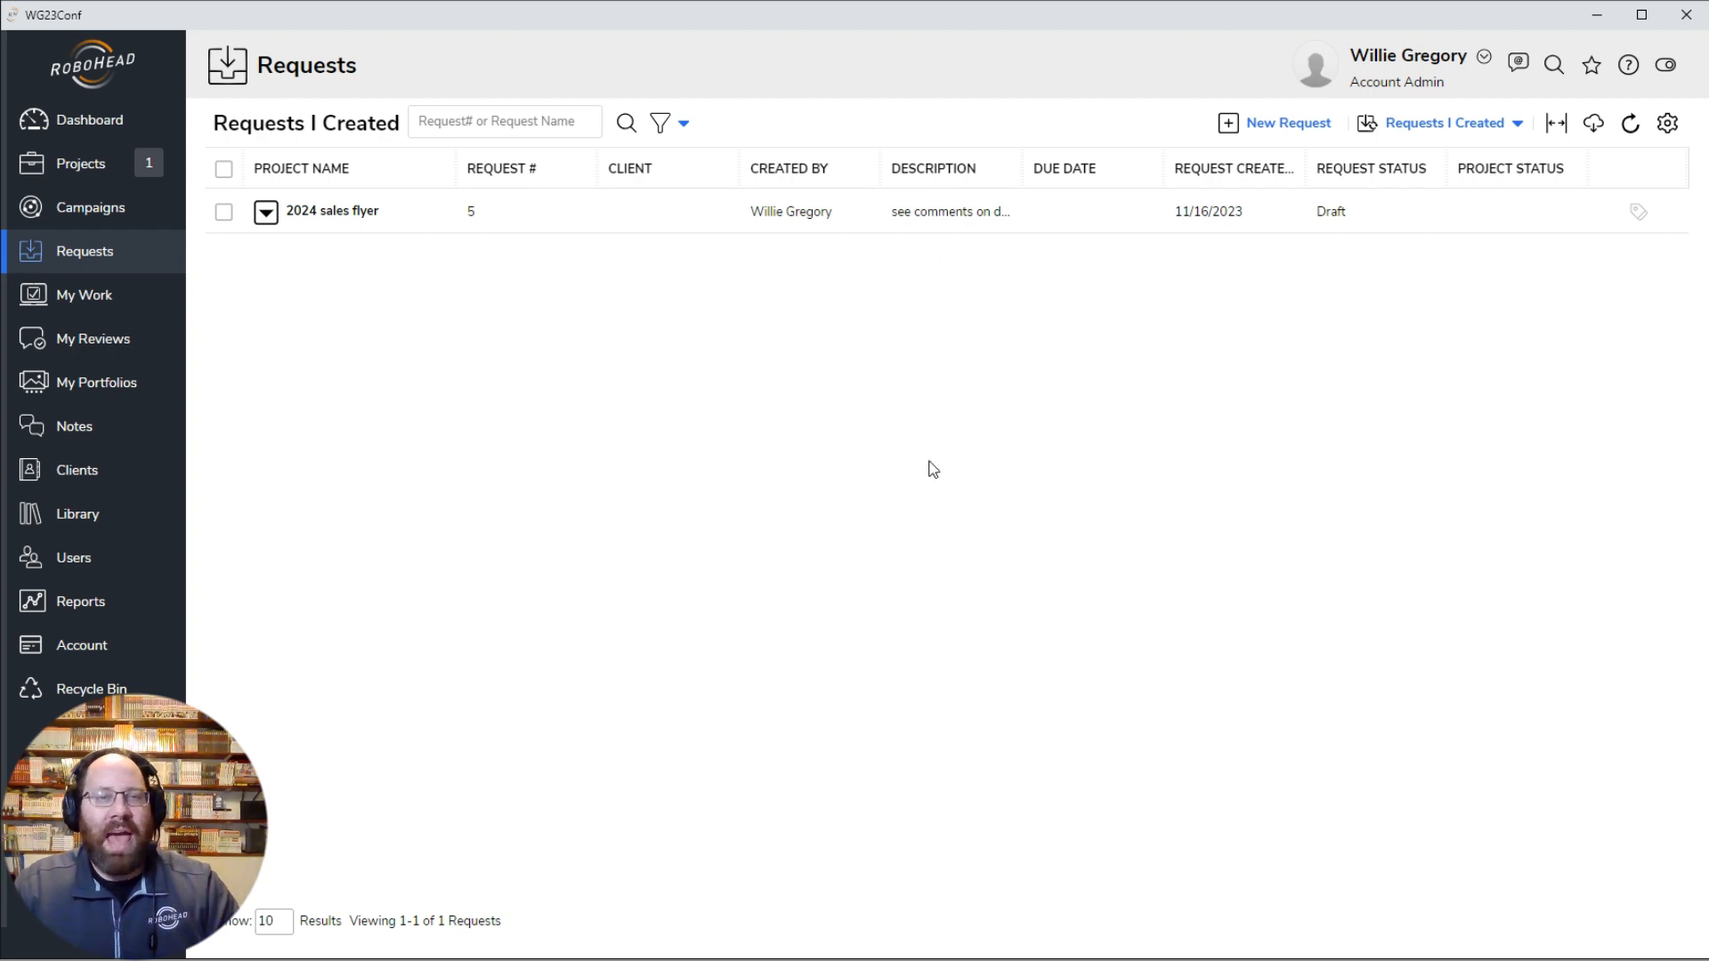
Step: Add a note to the 2024 sales flyer request mentioning the contact with the text "can you make some notes on the document on this request?"
click(267, 215)
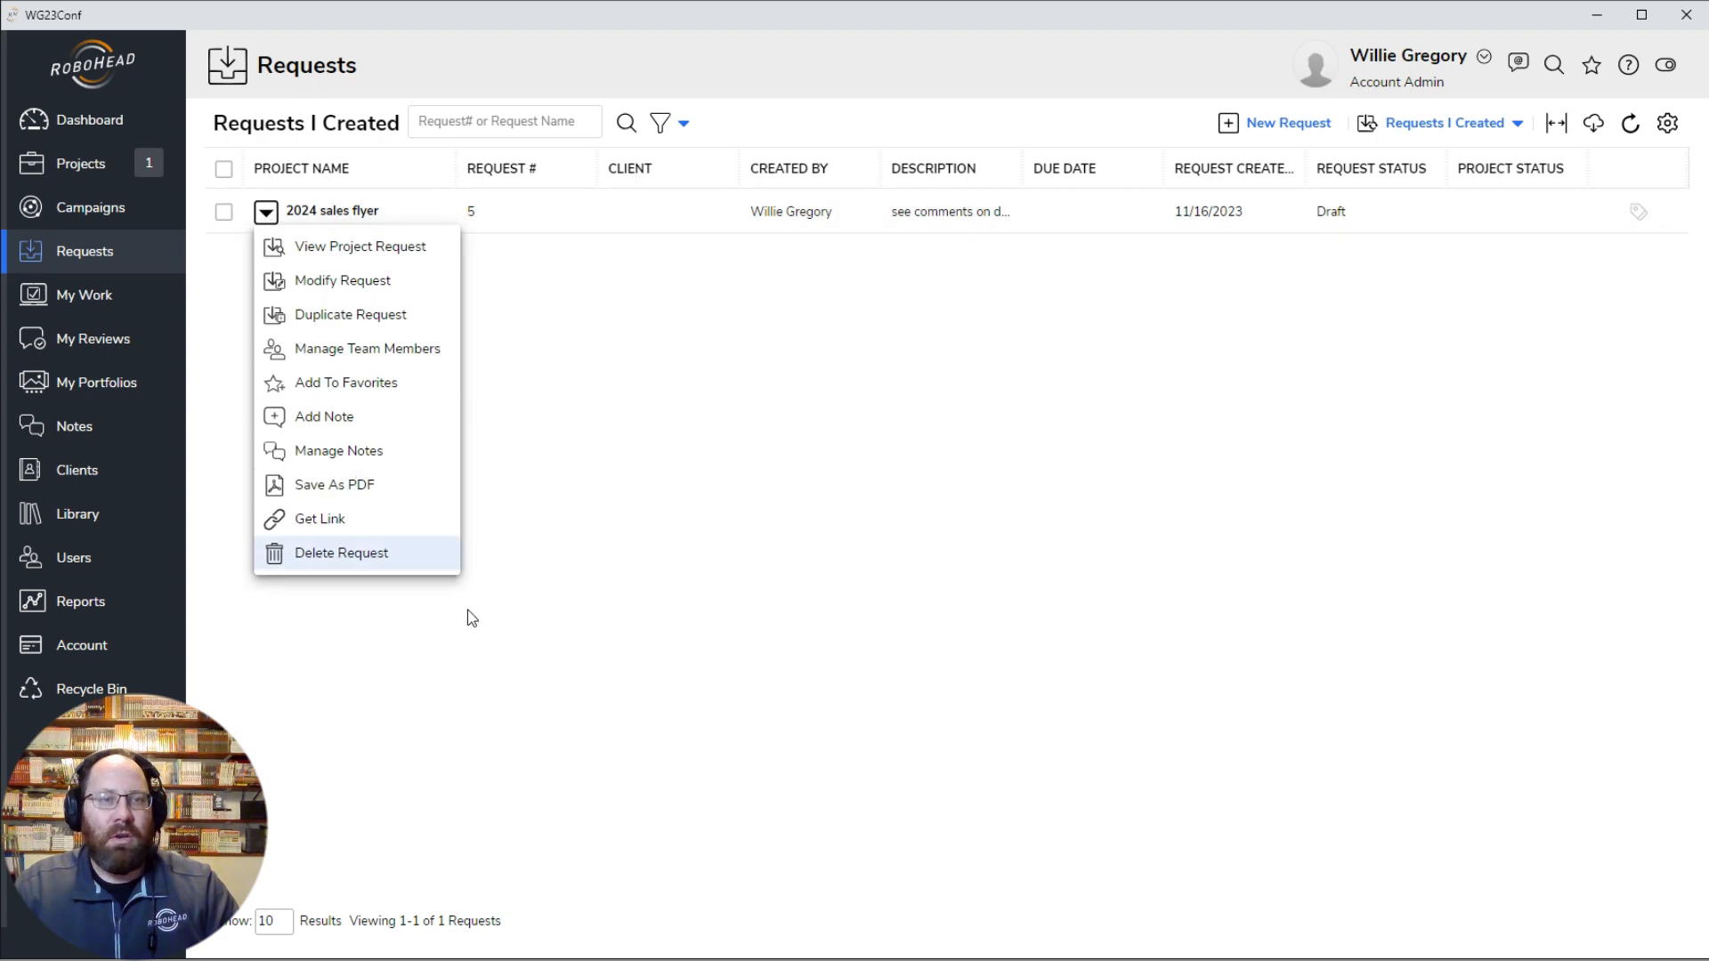
click(374, 425)
click(415, 309)
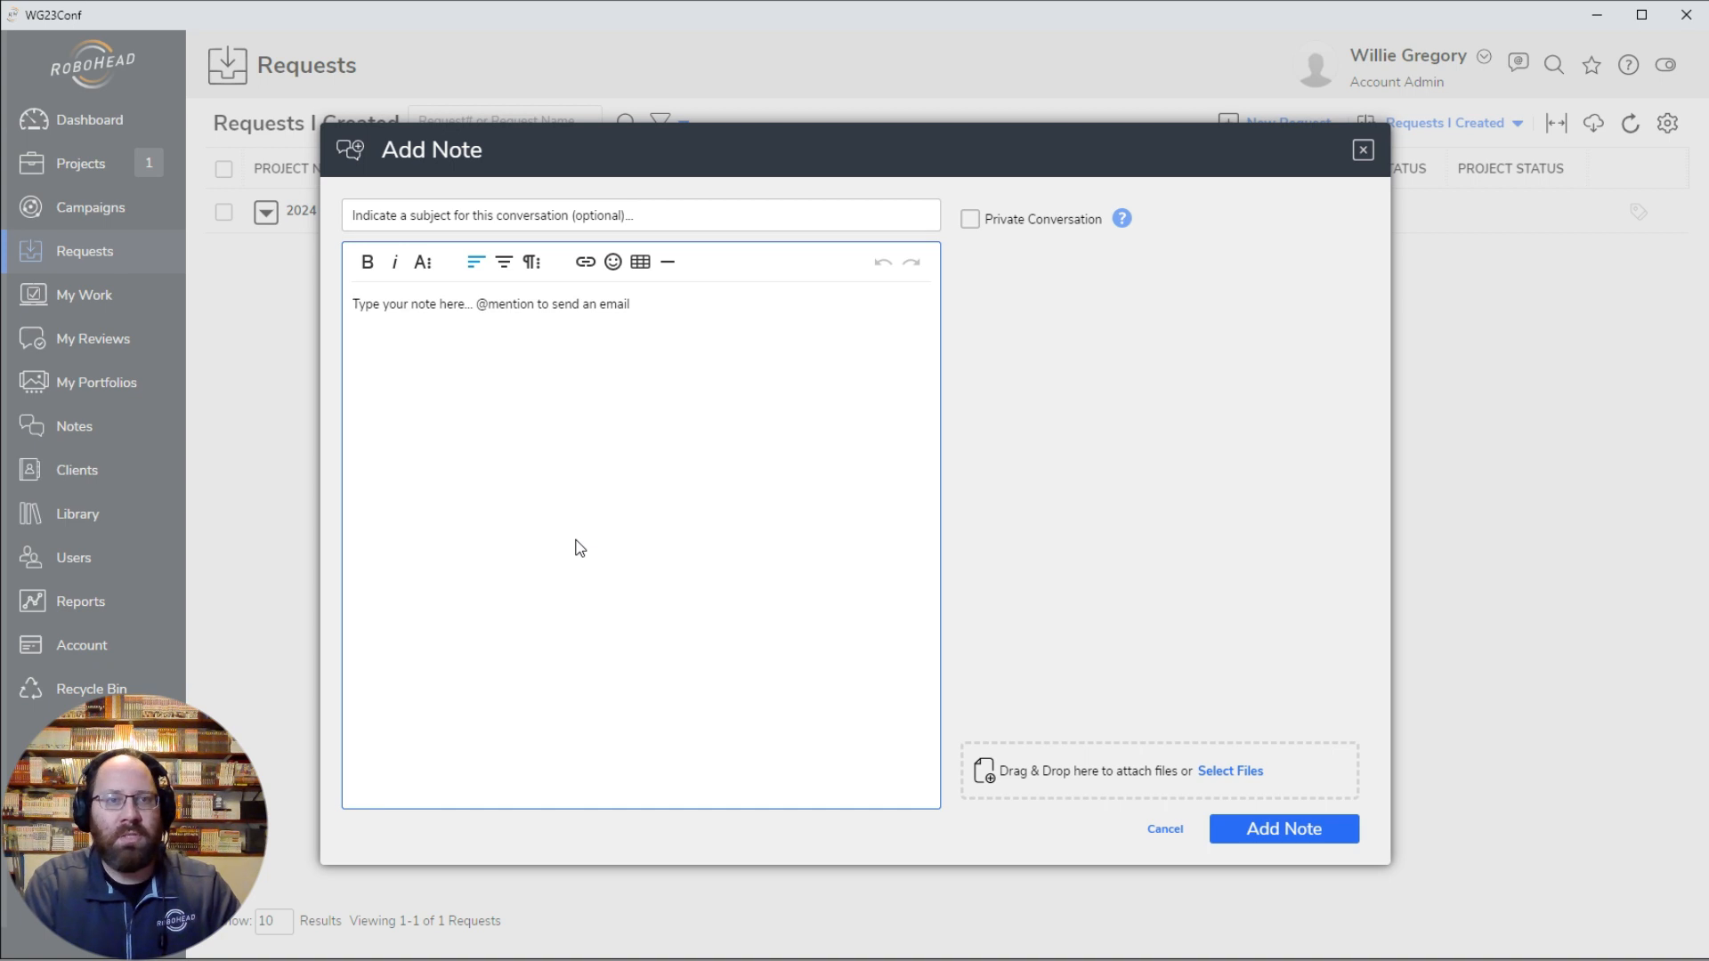
text(@)
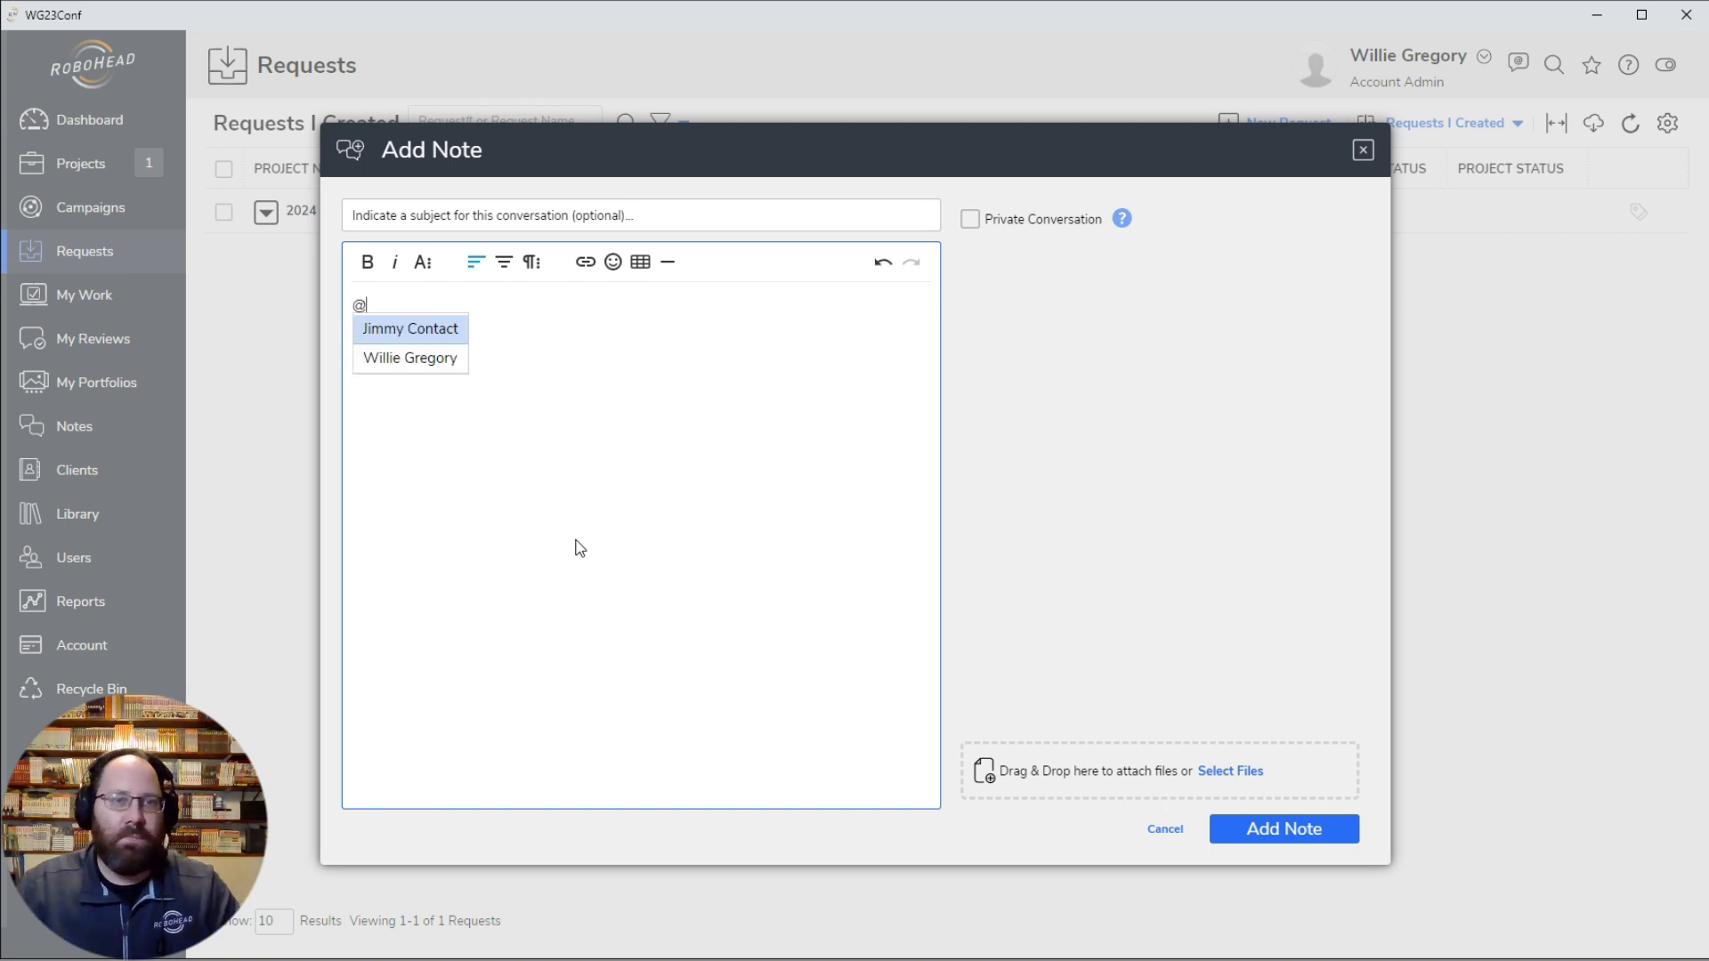
text(J)
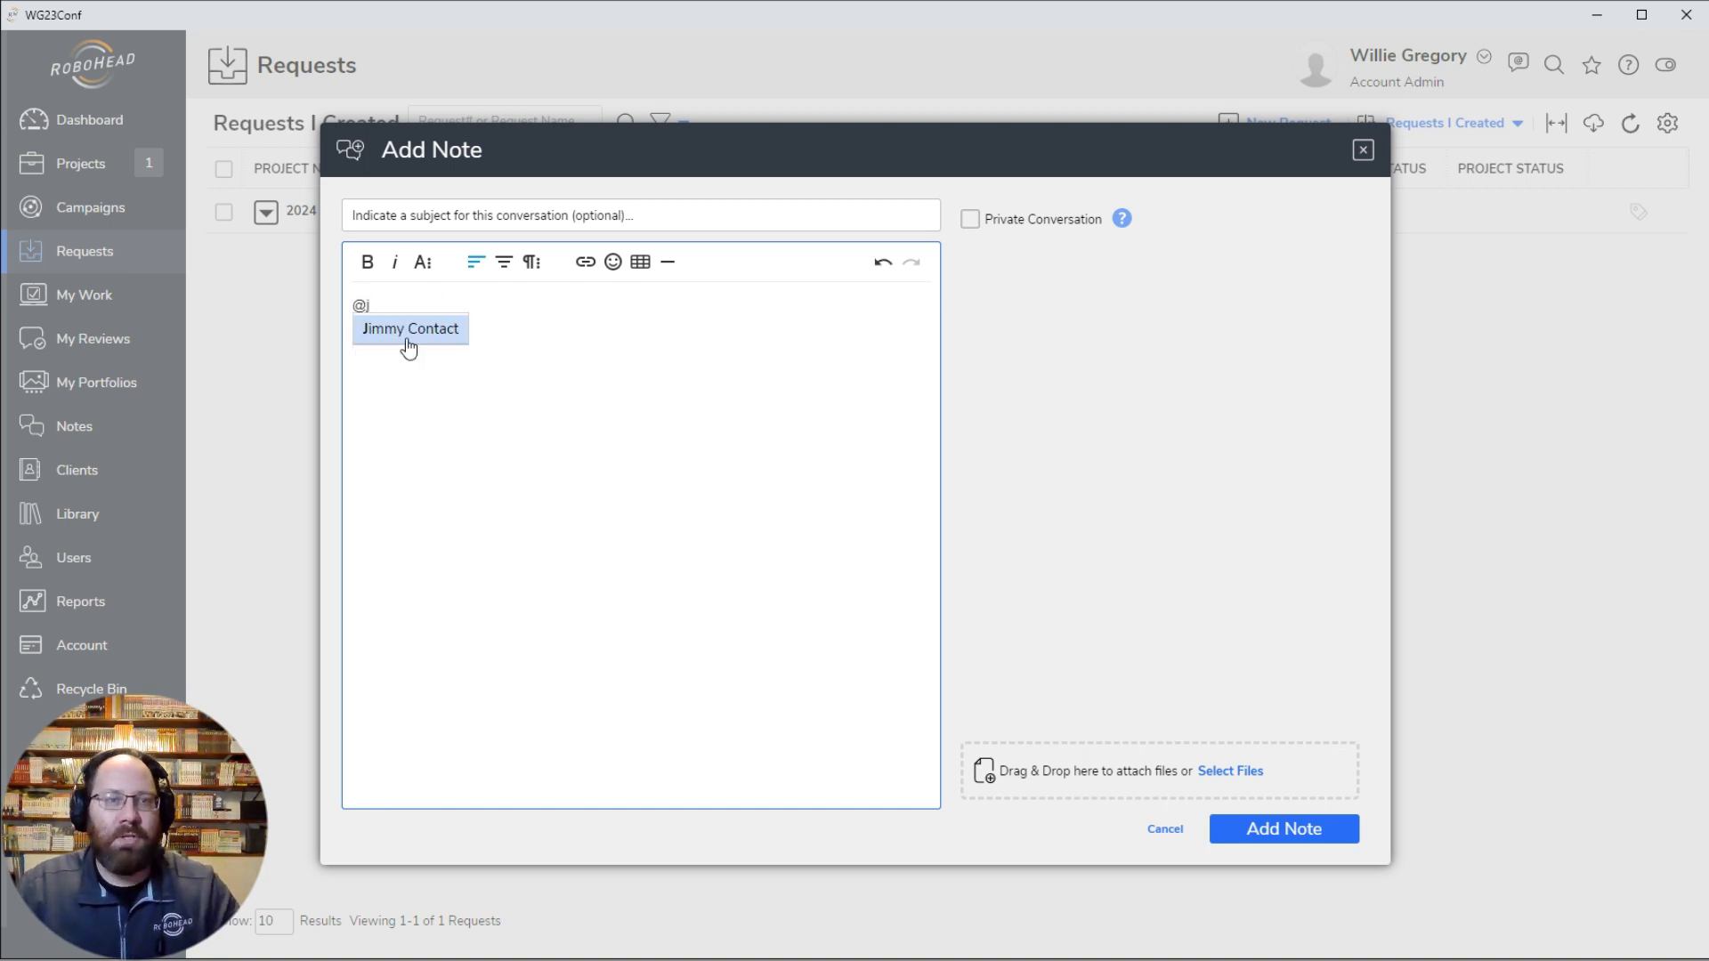
click(409, 330)
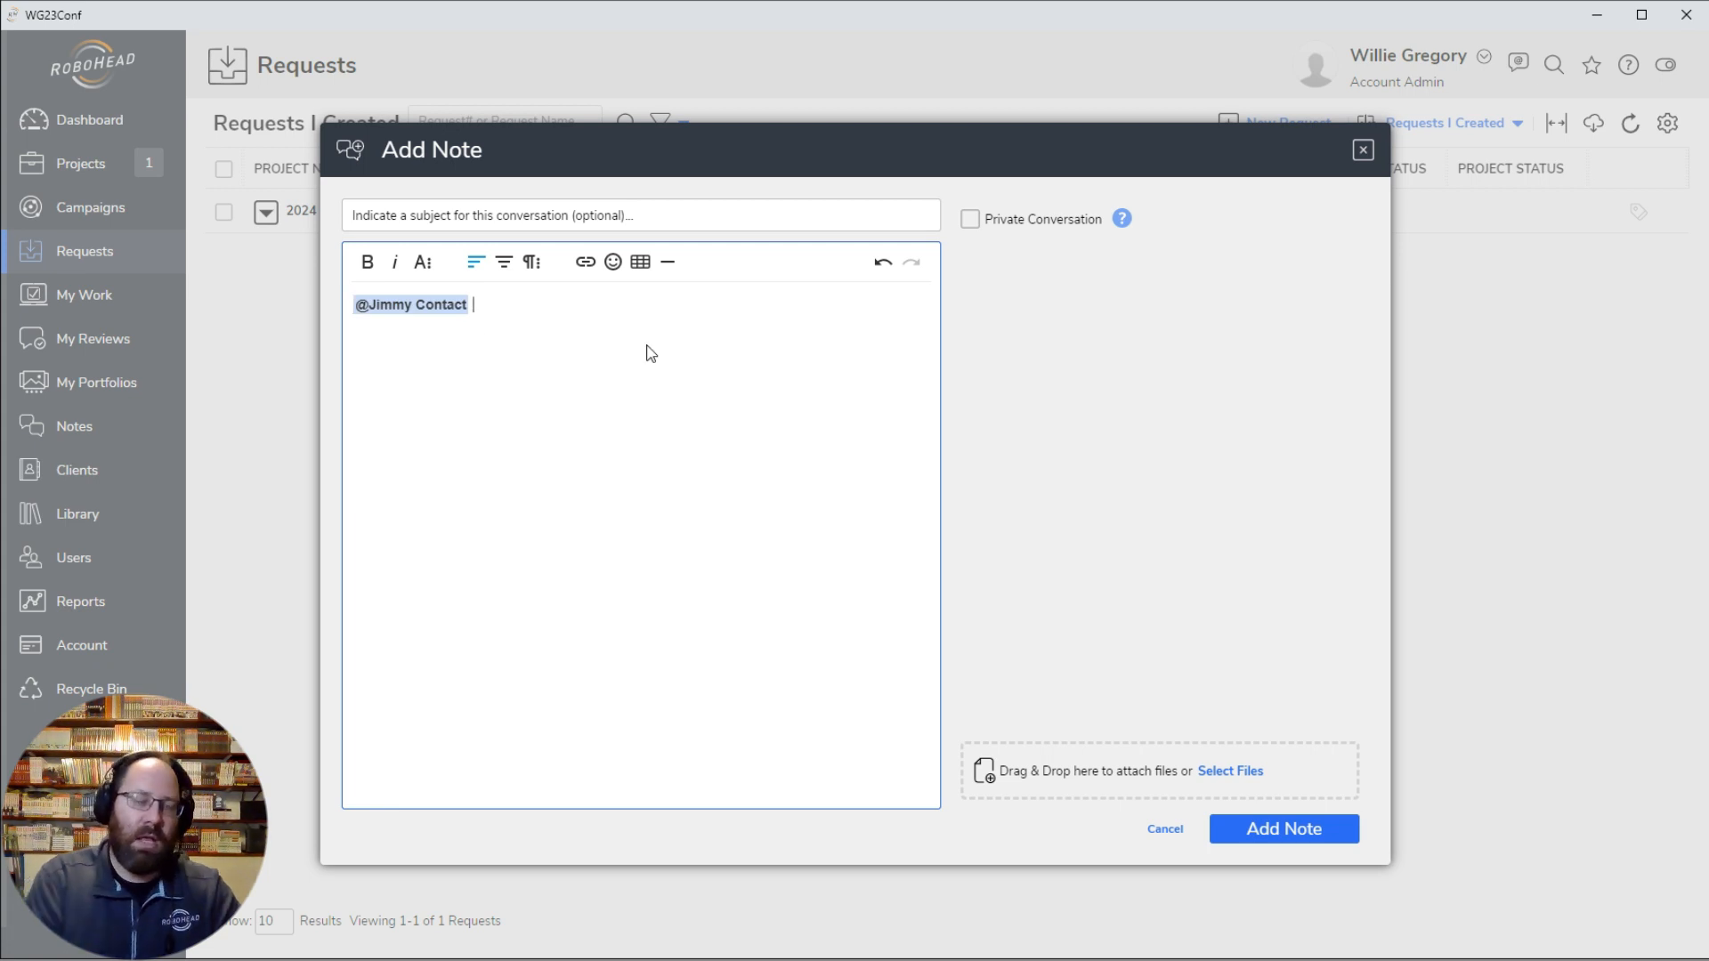
text(can you make some notes on the docume)
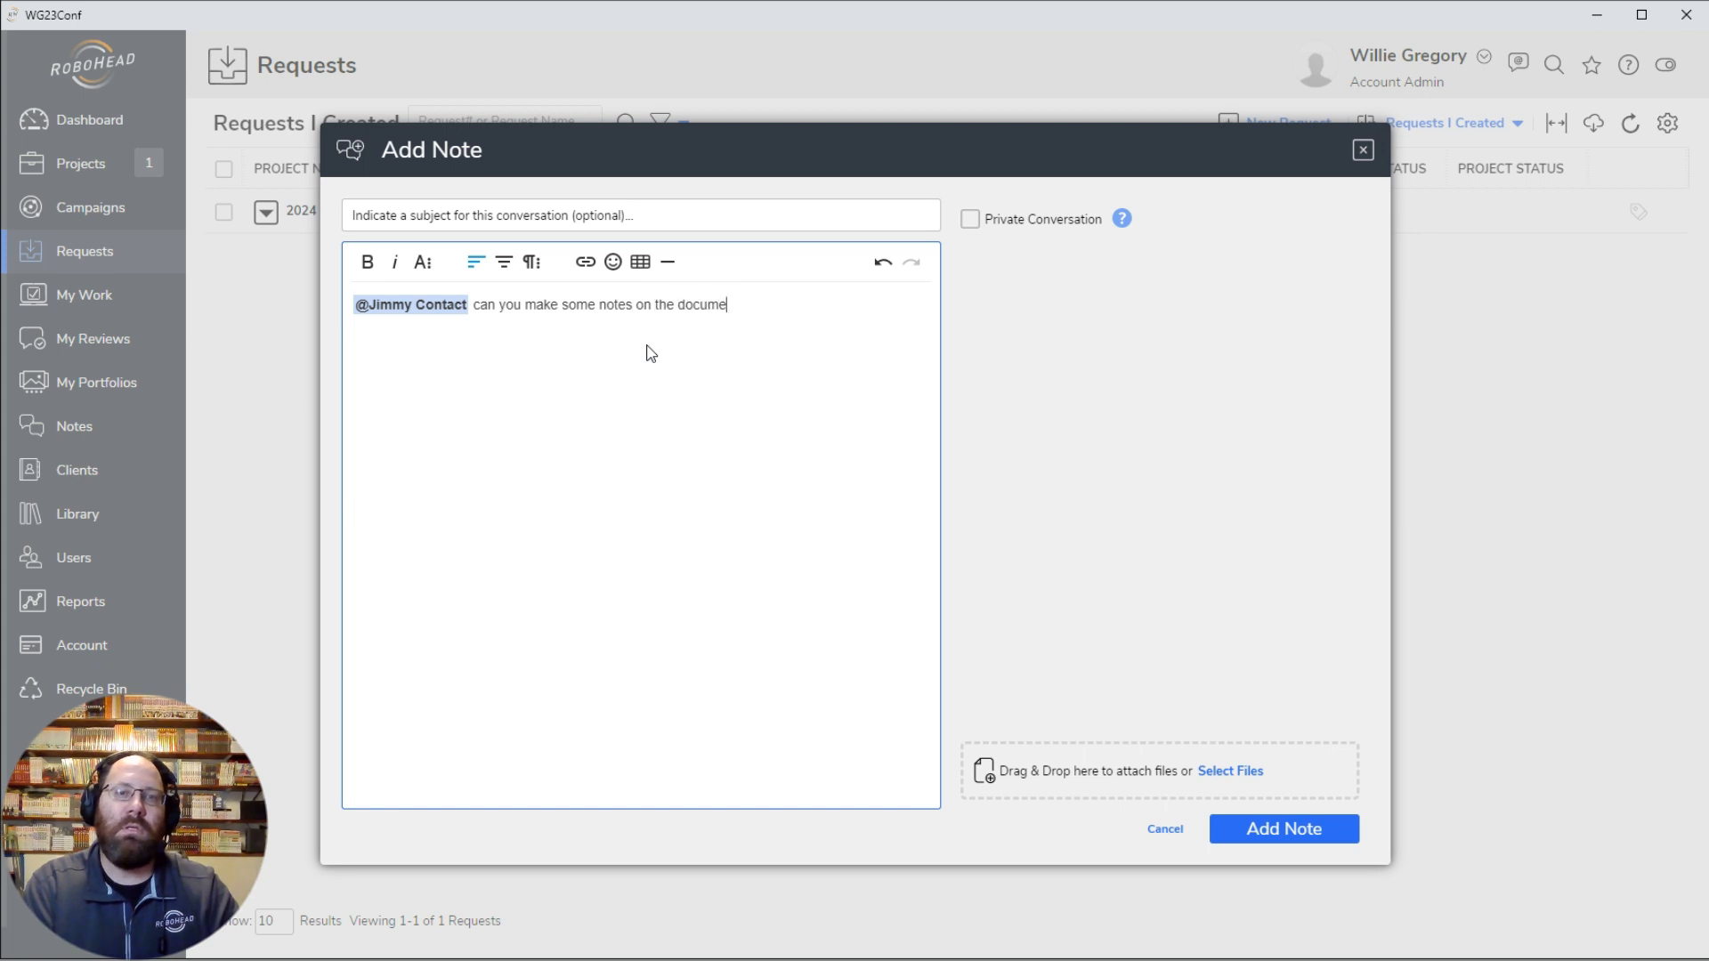
text(nt on this request?)
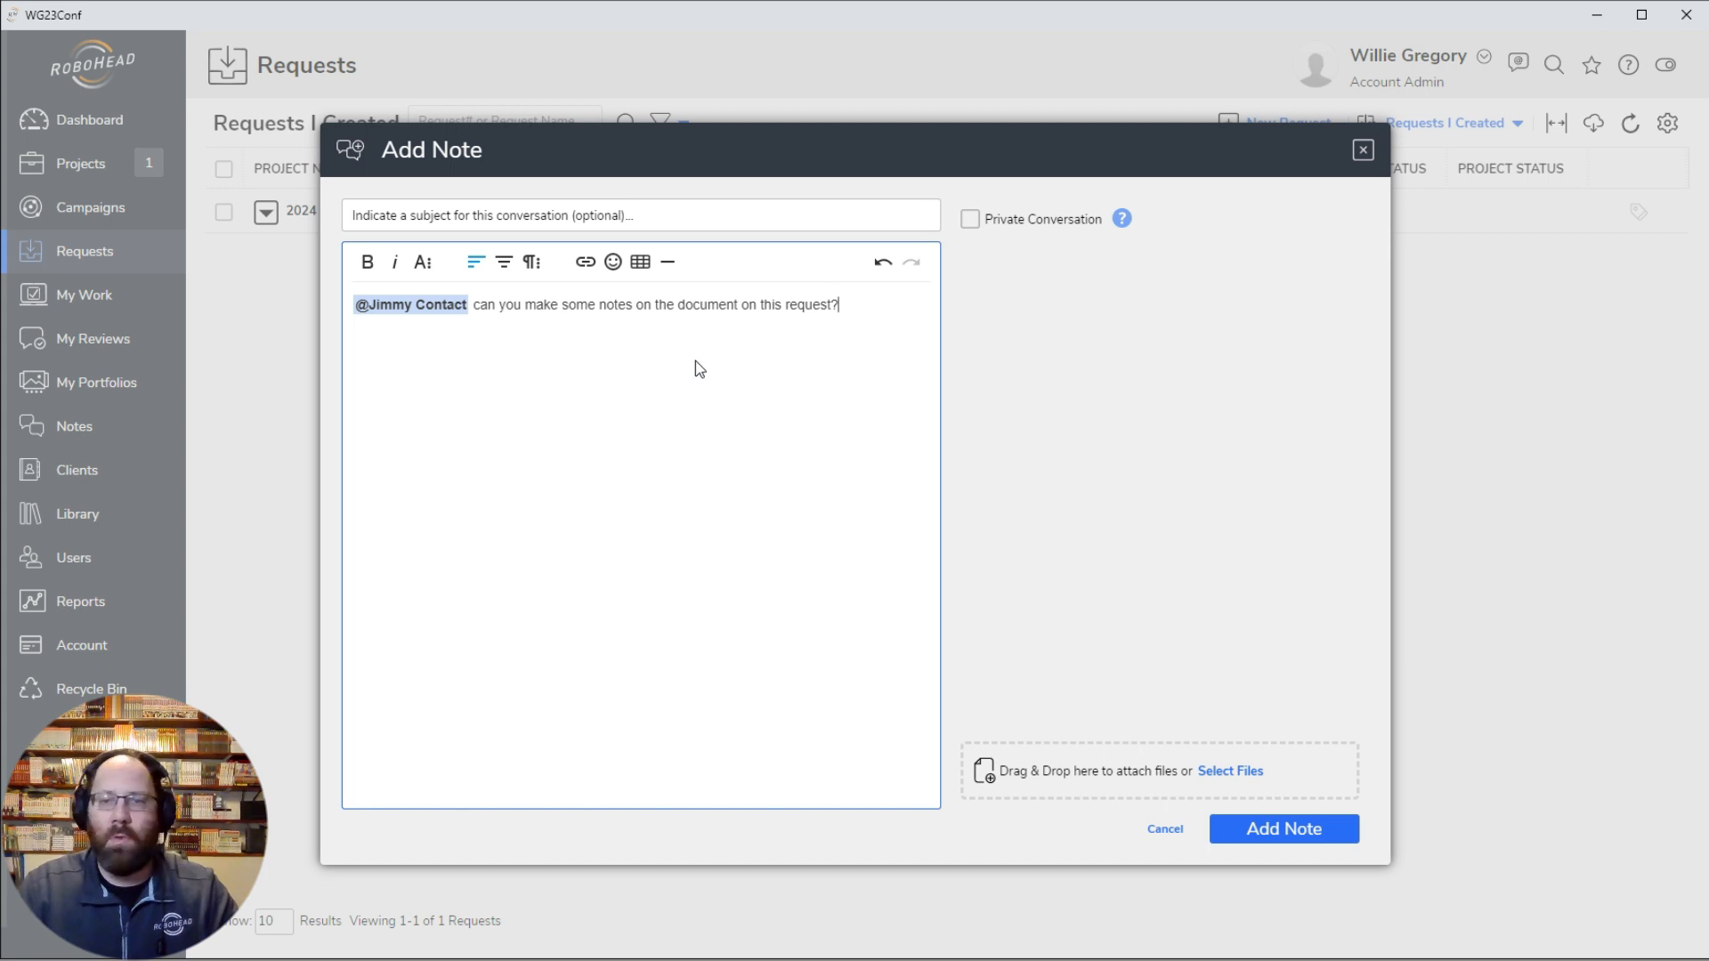
click(1281, 841)
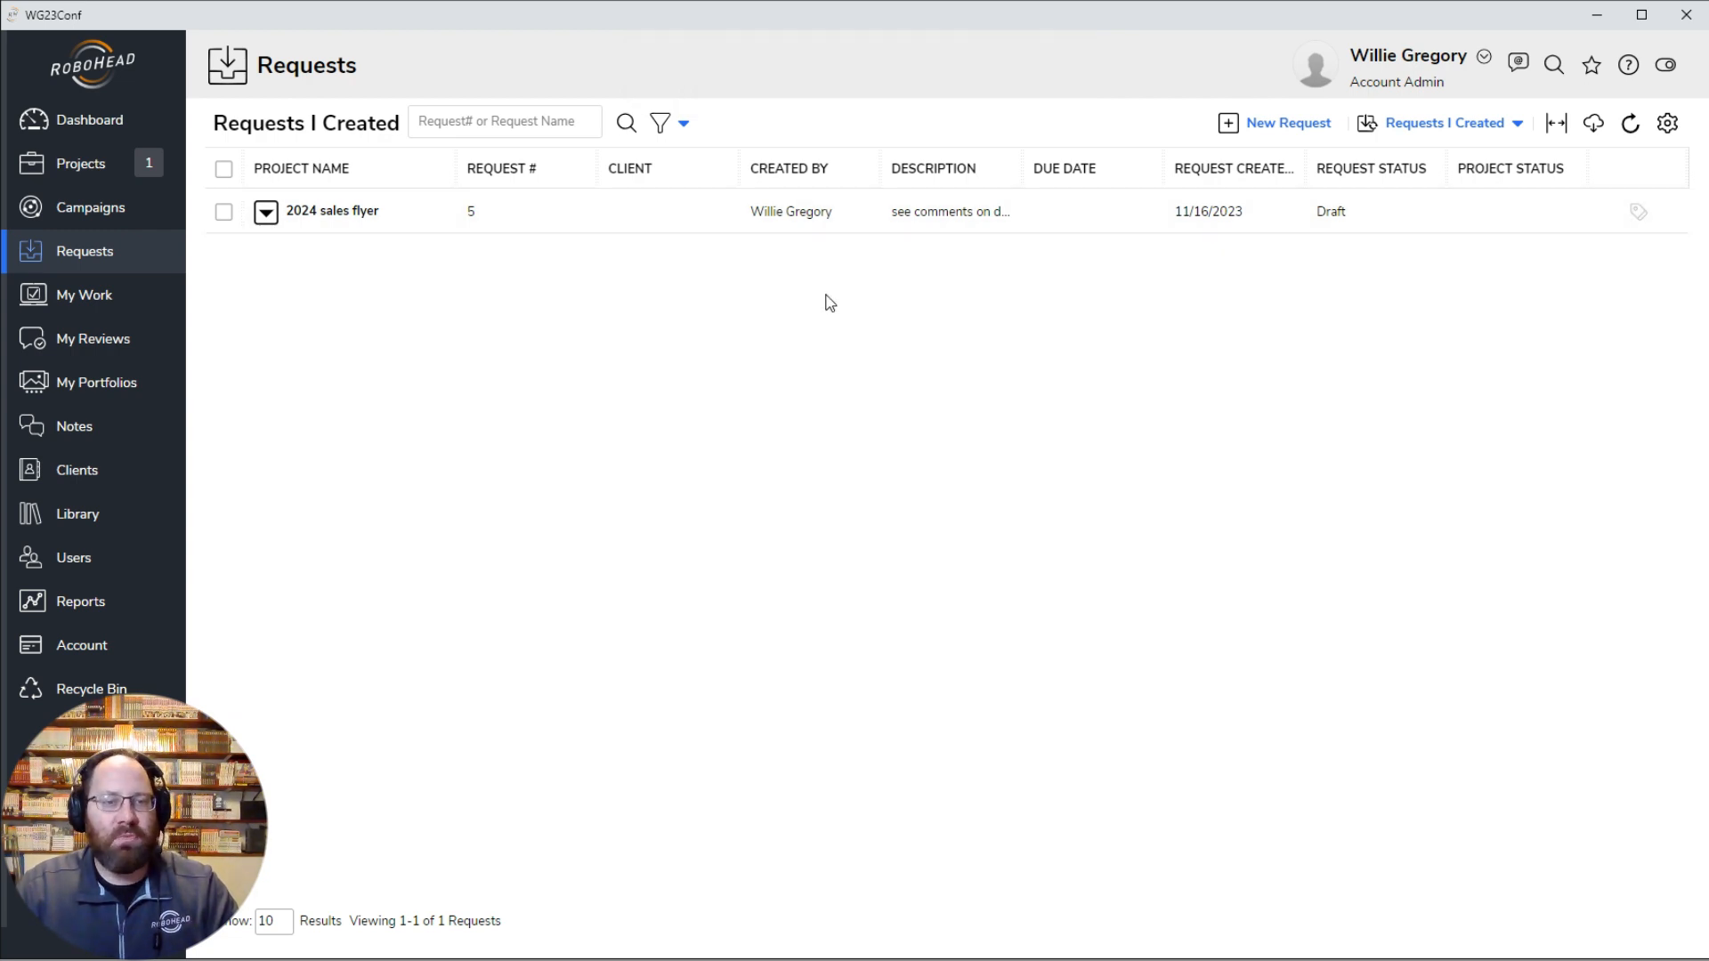
Step: Switch to the Firefox window signed in as the contact, refresh the requests, and read the note in the Notes Inbox
click(356, 960)
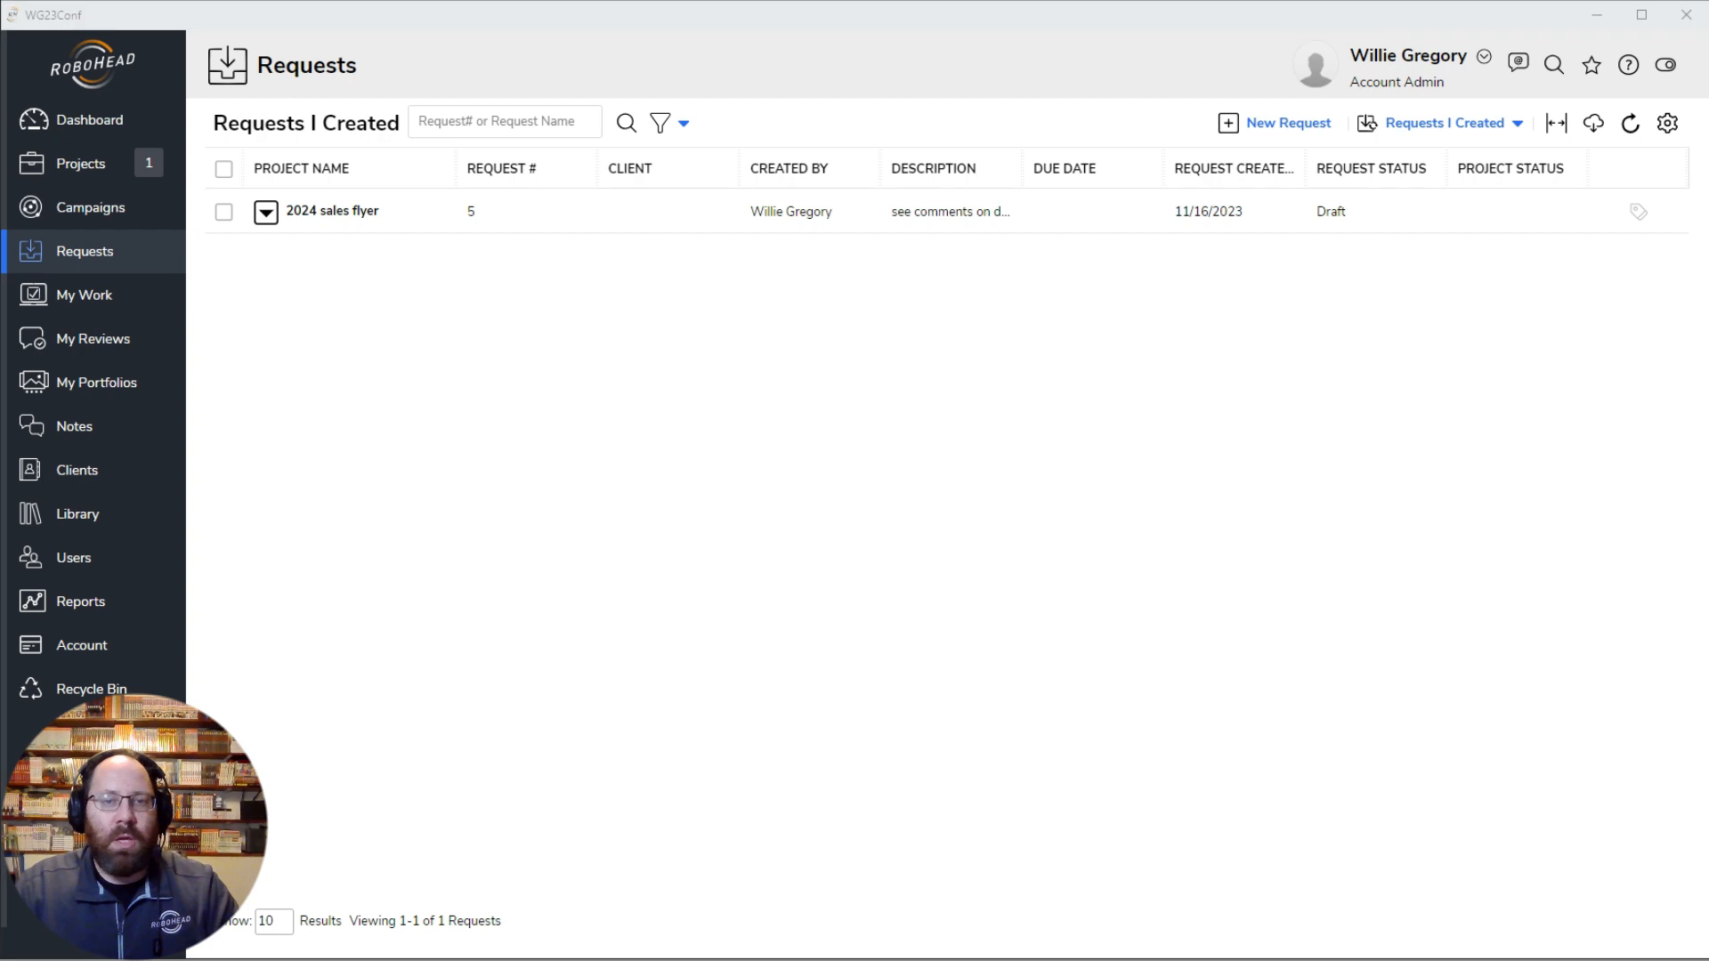
click(344, 949)
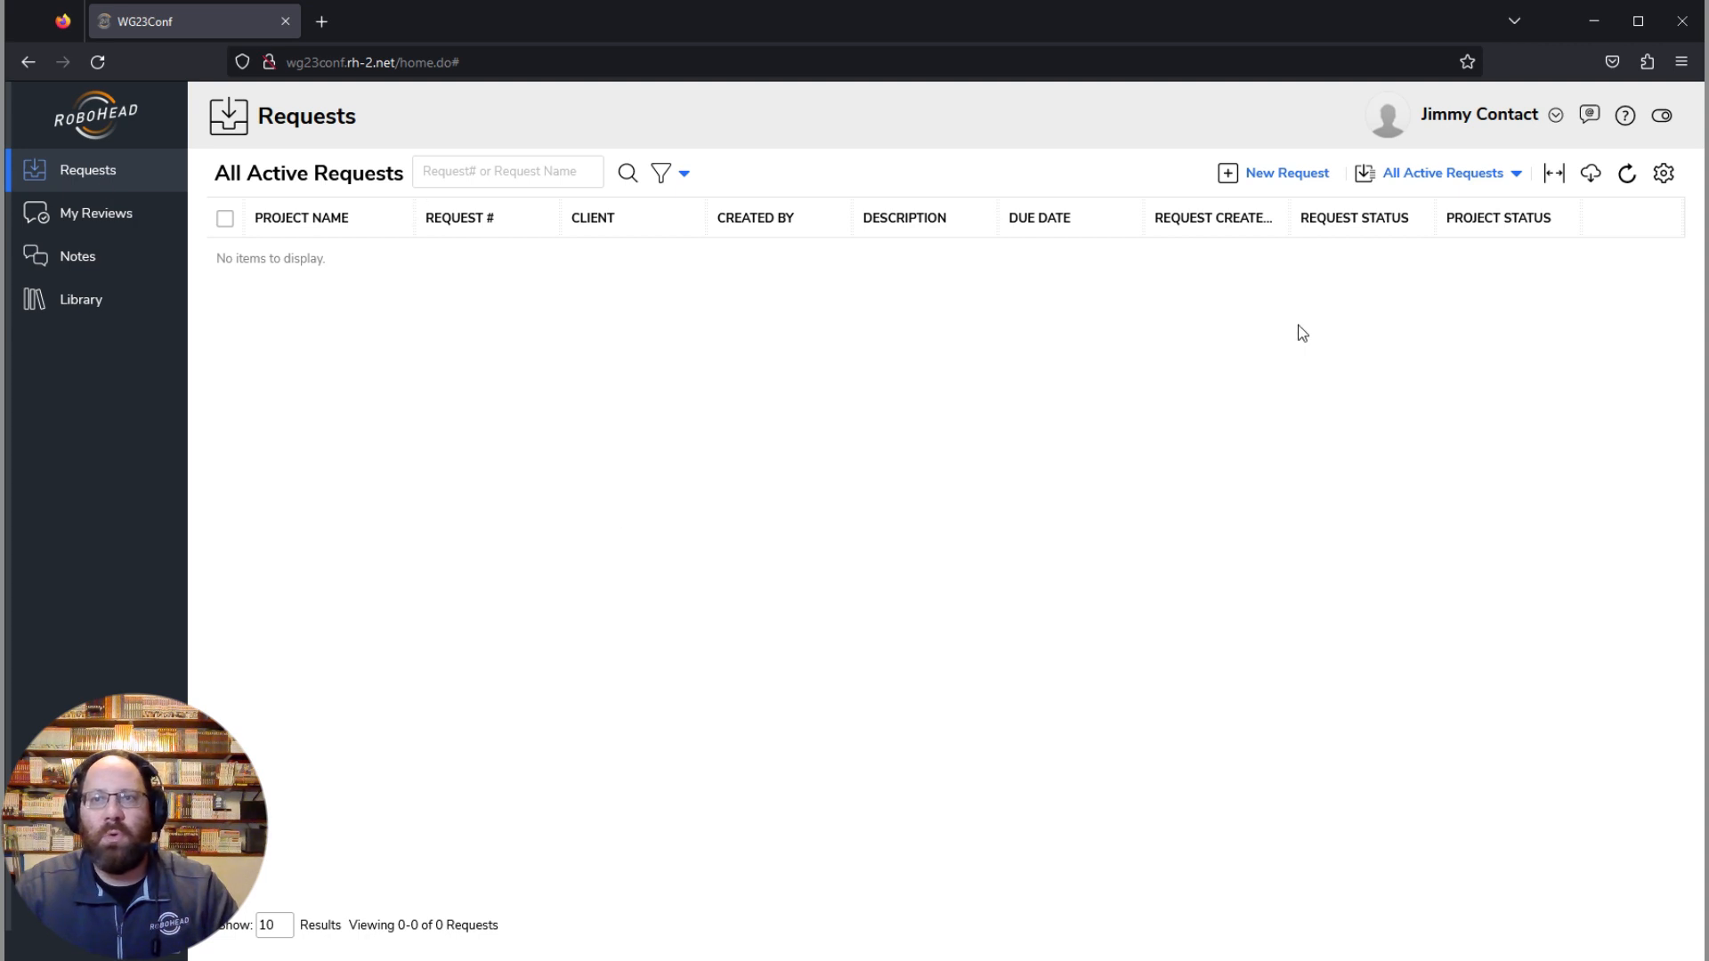
click(104, 65)
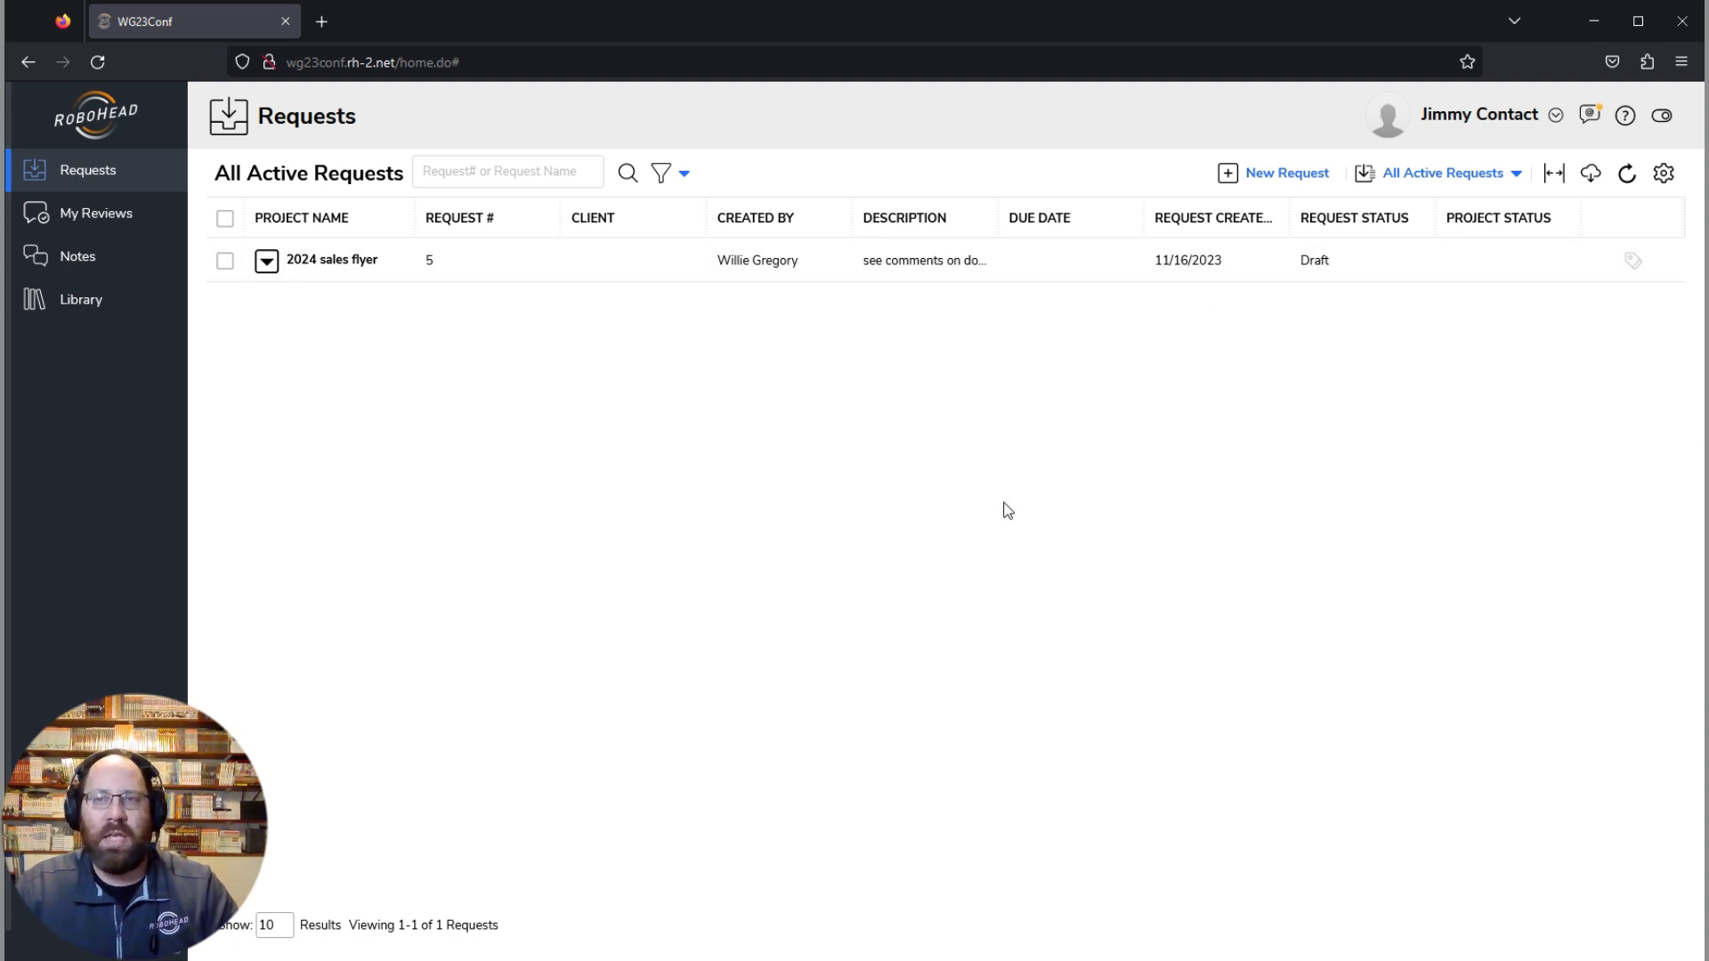
click(1593, 117)
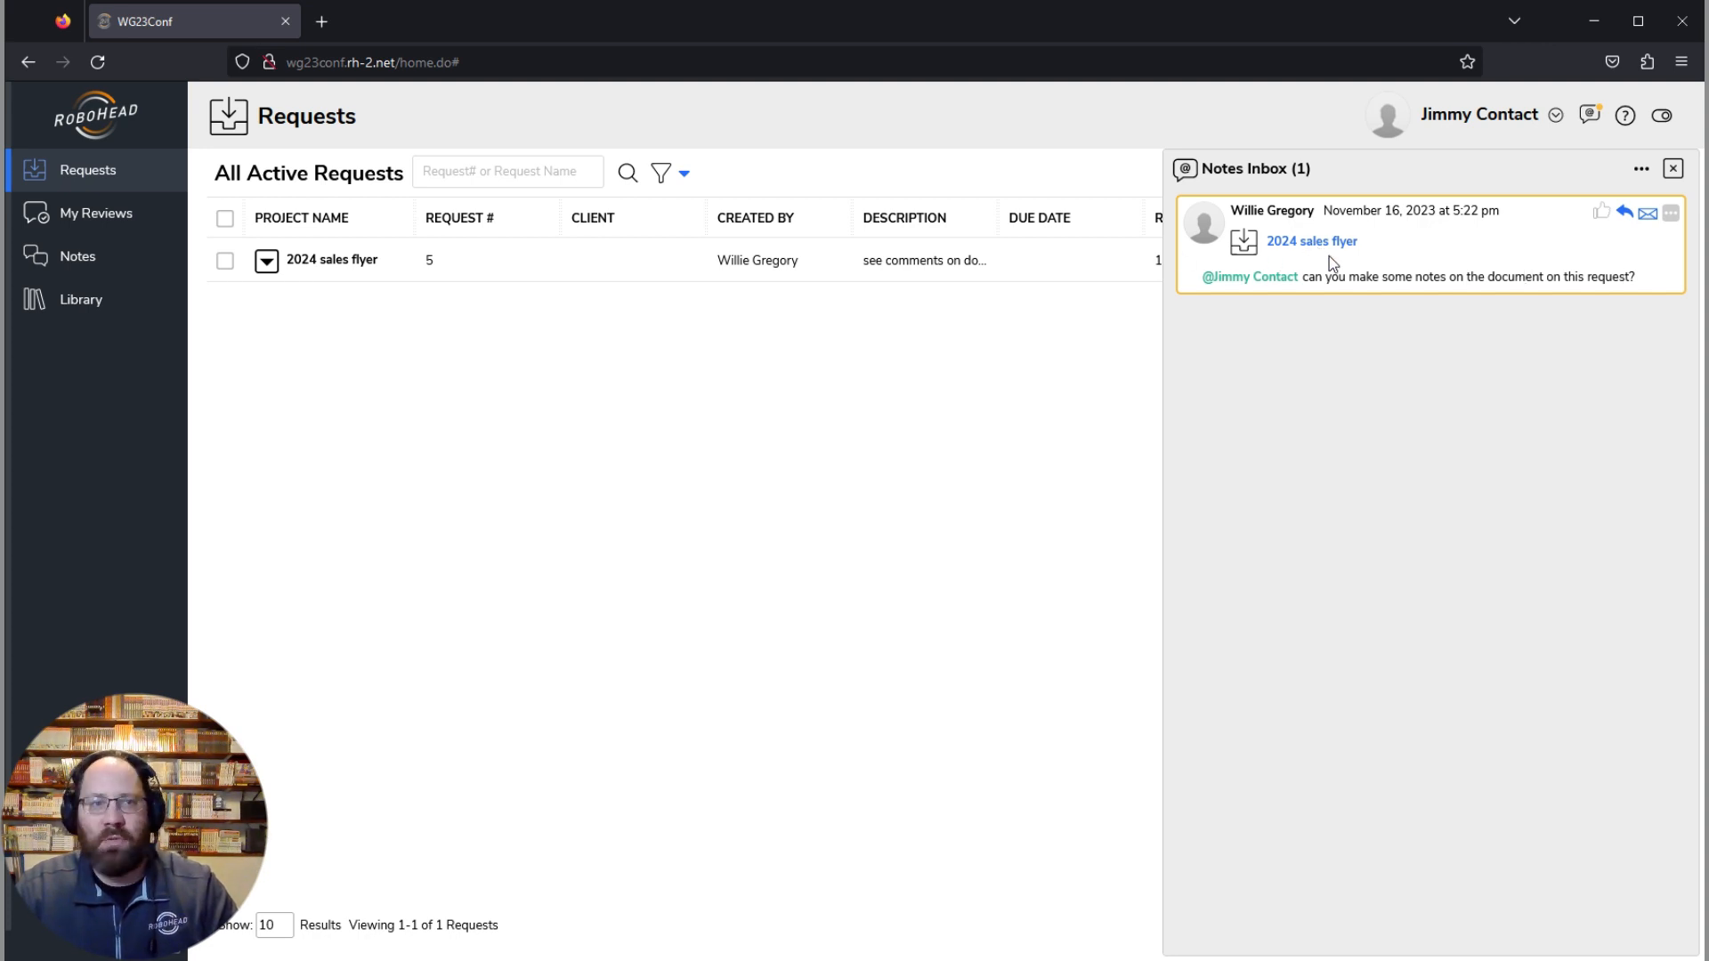
click(1672, 168)
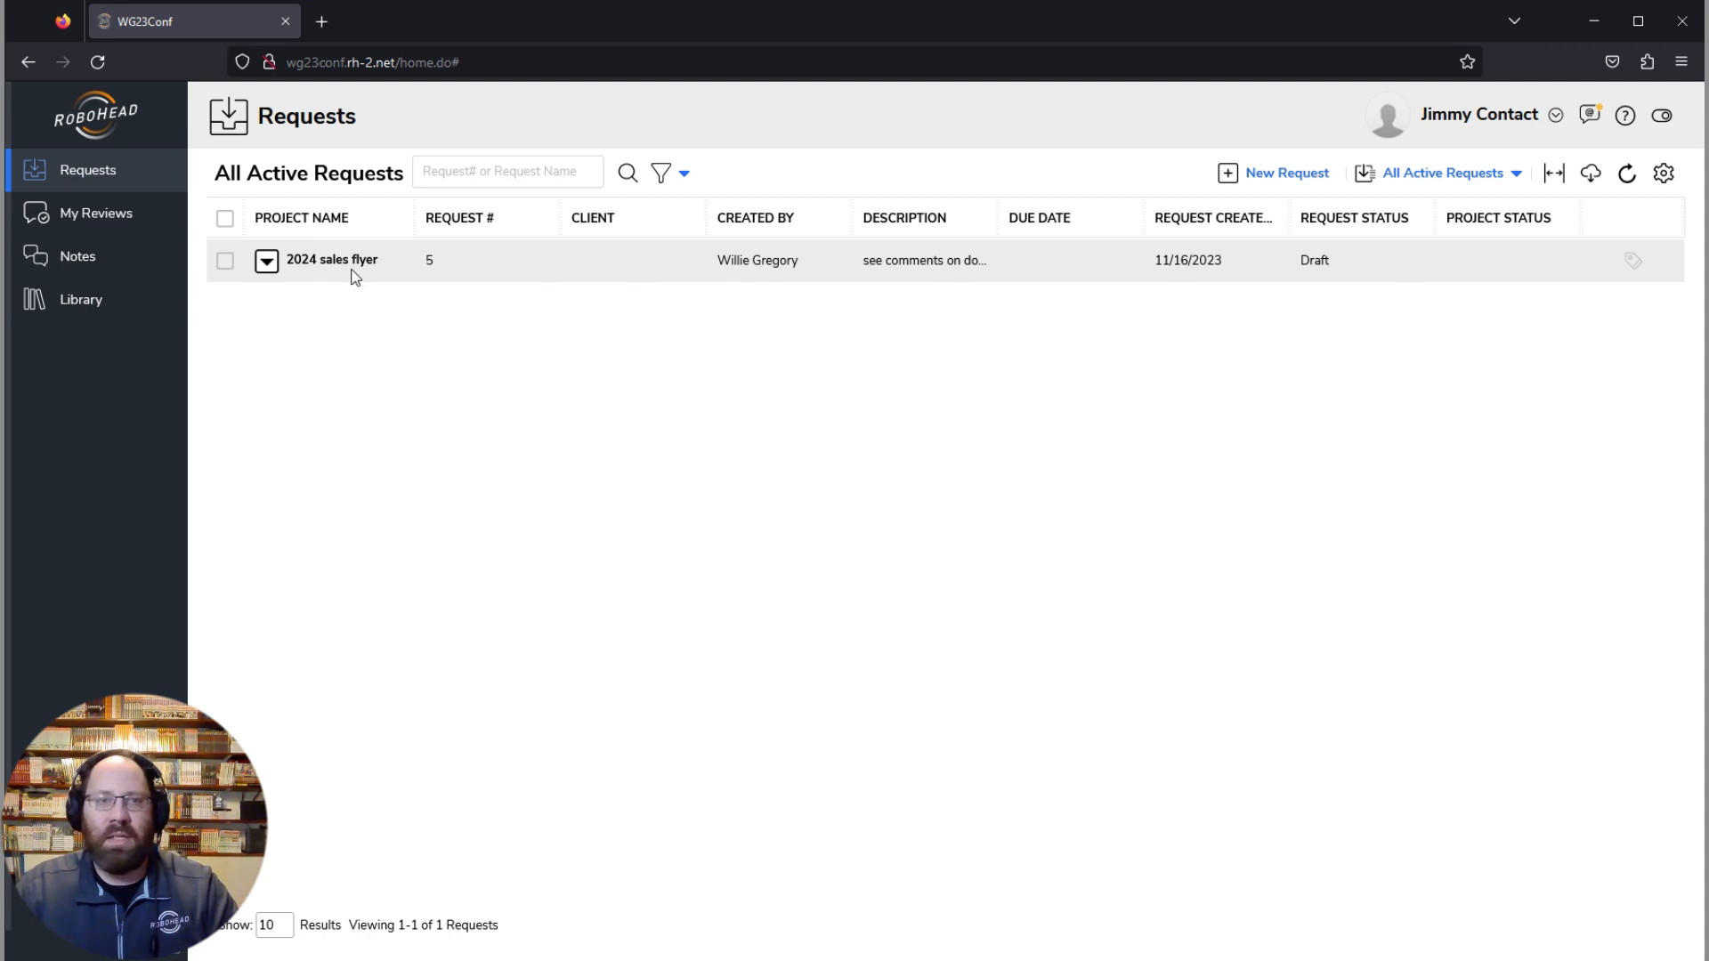
Step: Open the 2024 sales flyer request for modification, look over its fields, and leave without saving
click(268, 263)
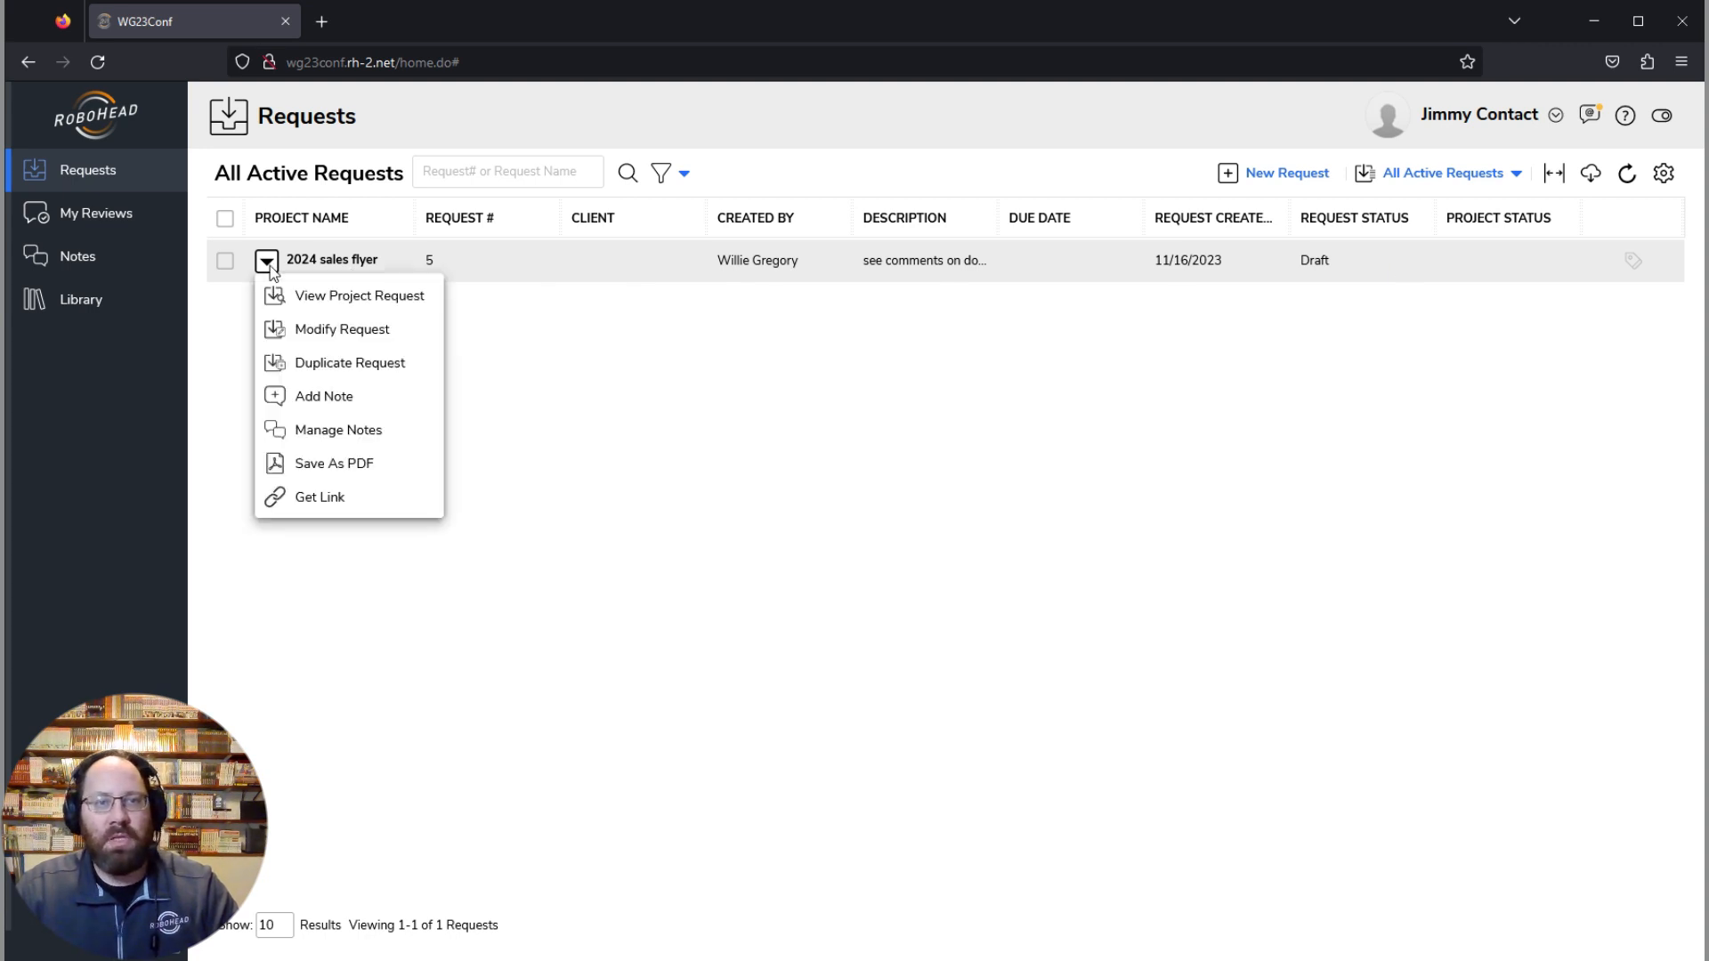
click(294, 340)
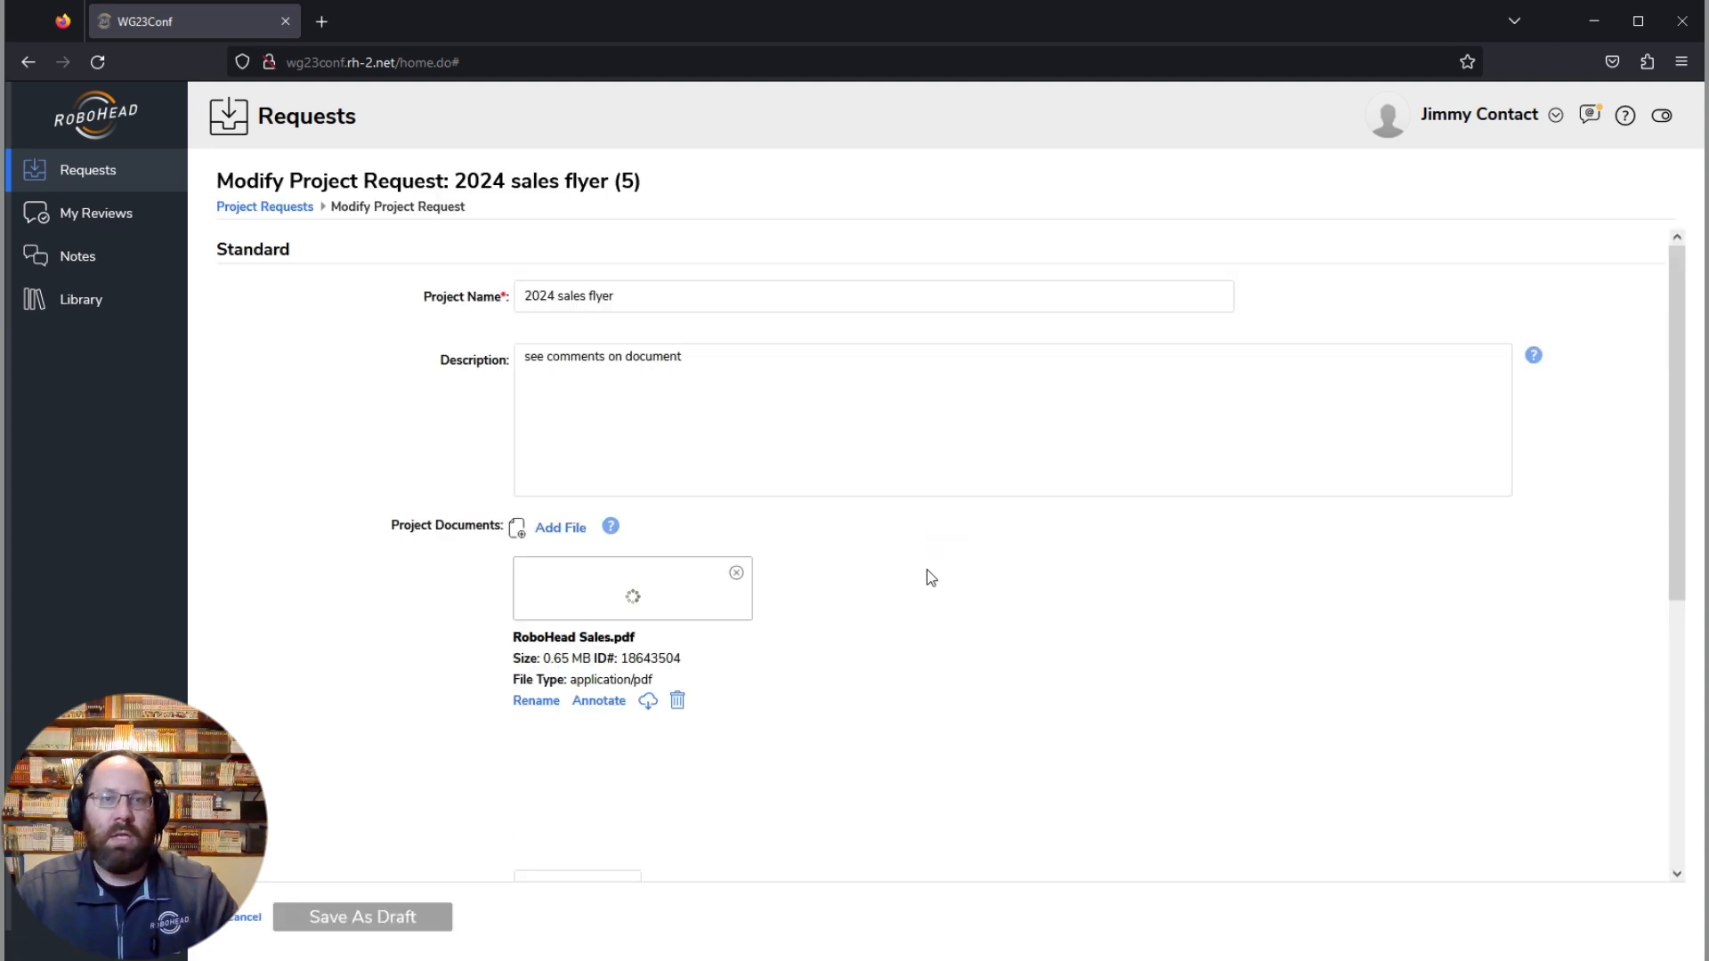
click(762, 378)
scroll(992, 637, down, 5)
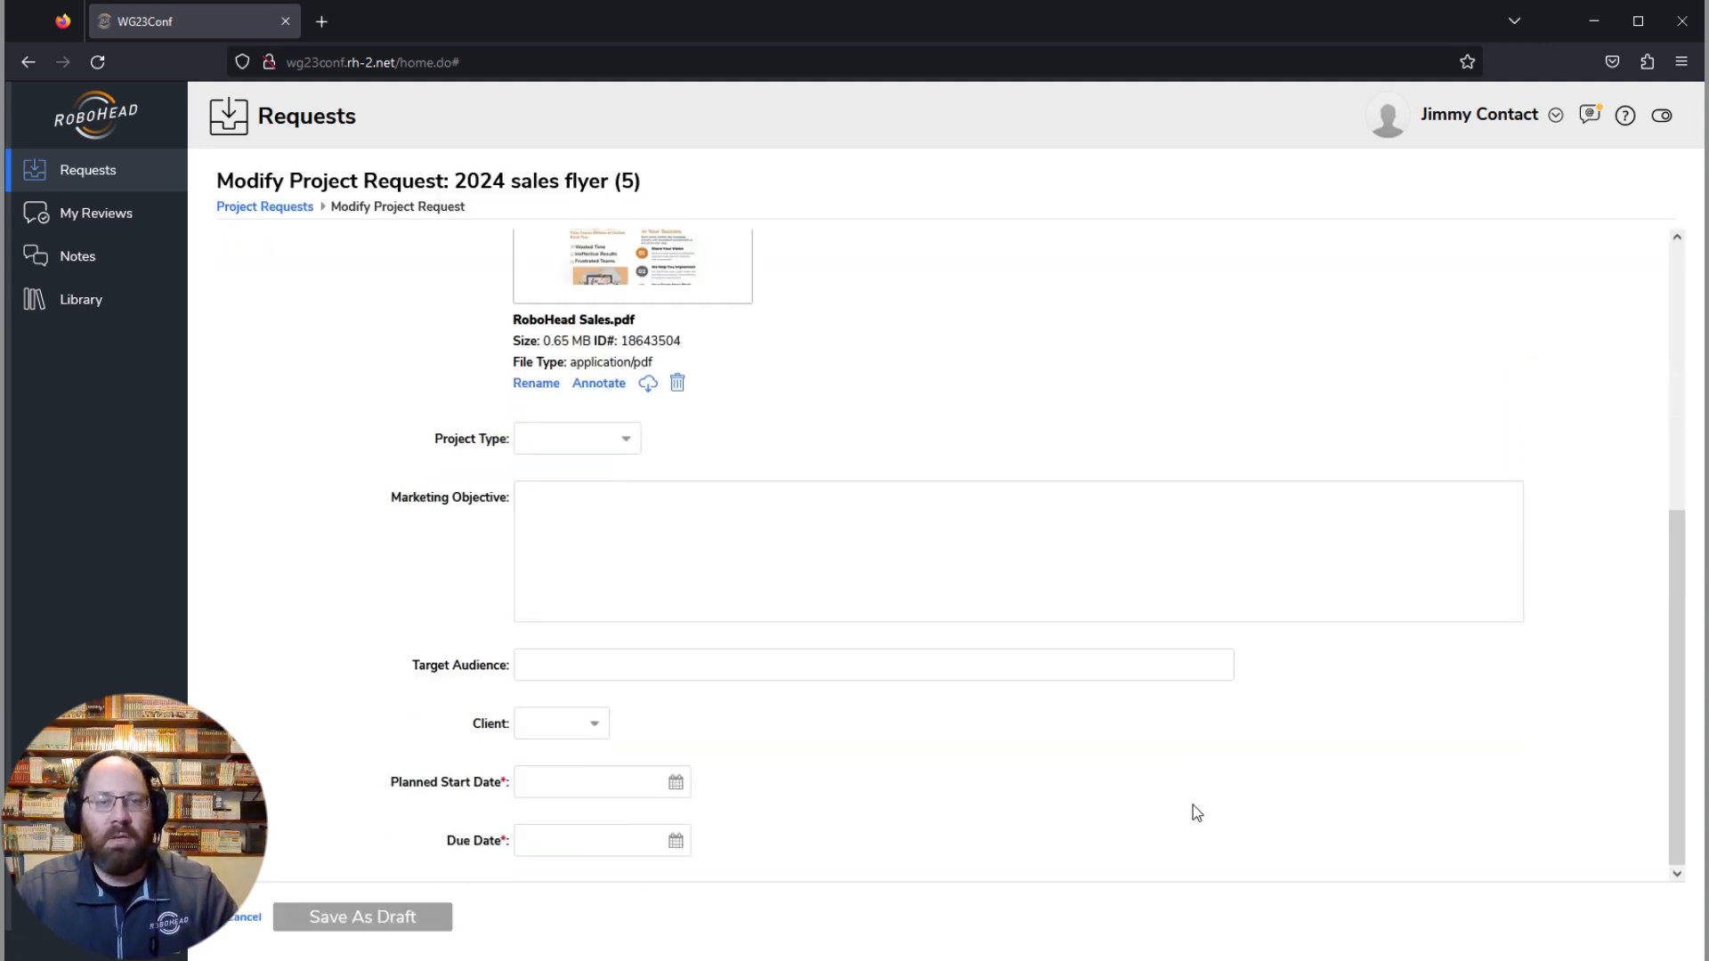
scroll(950, 618, up, 5)
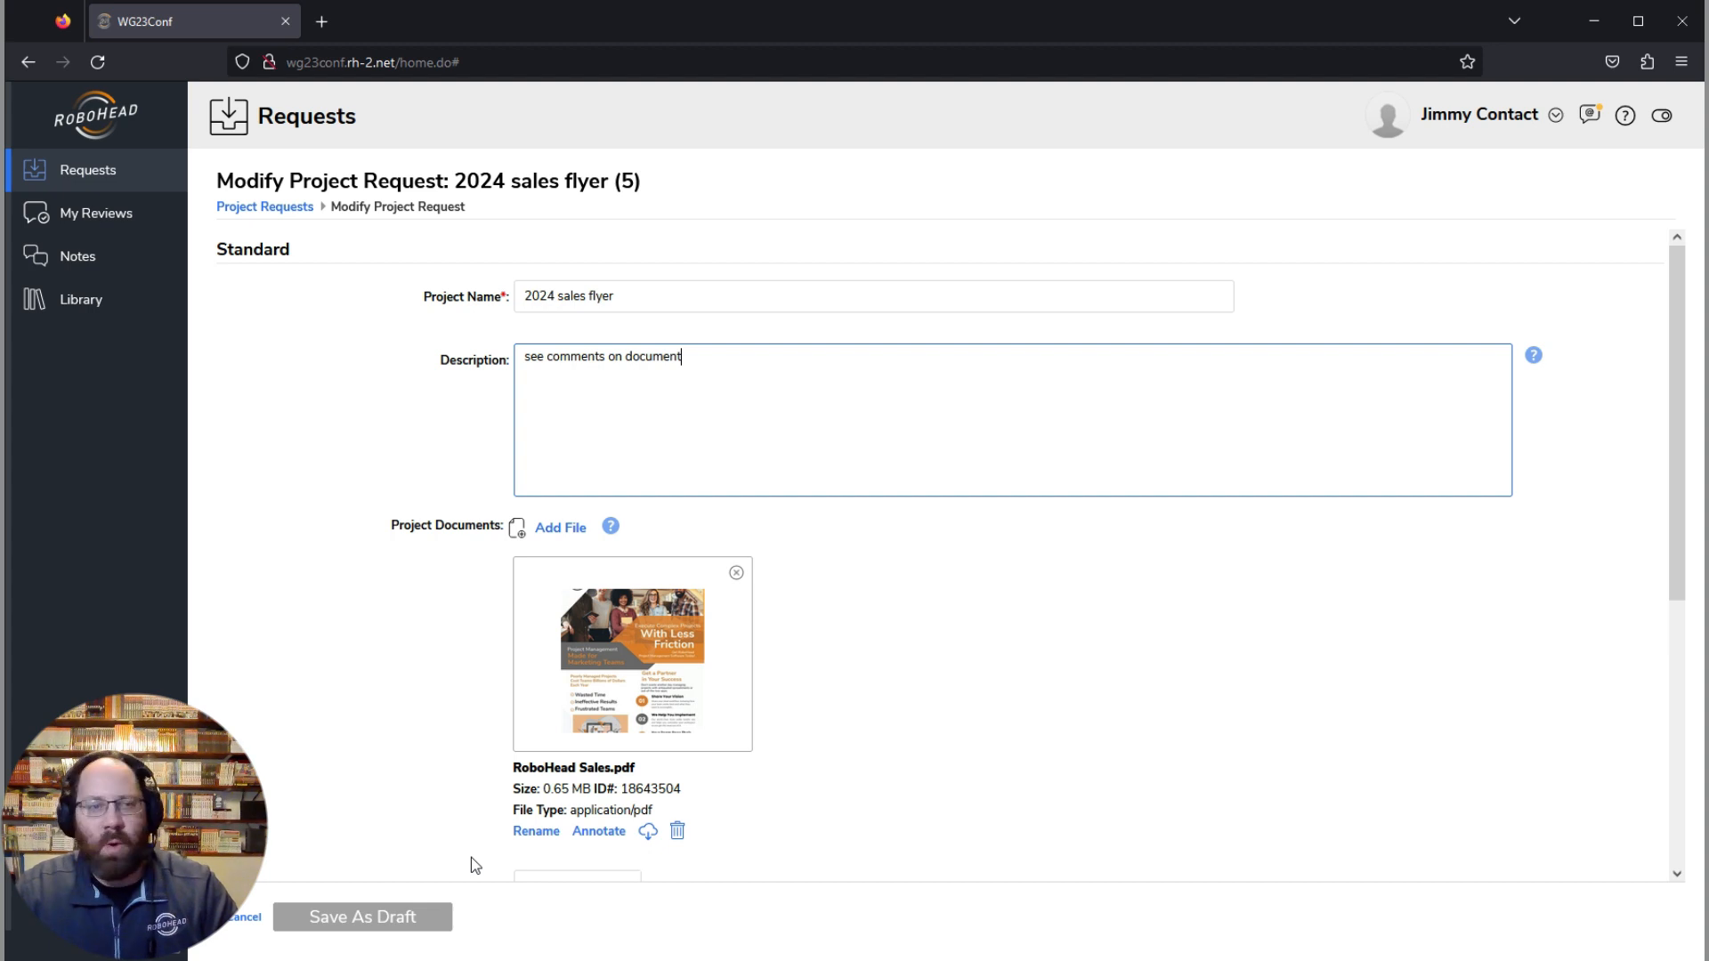
click(241, 926)
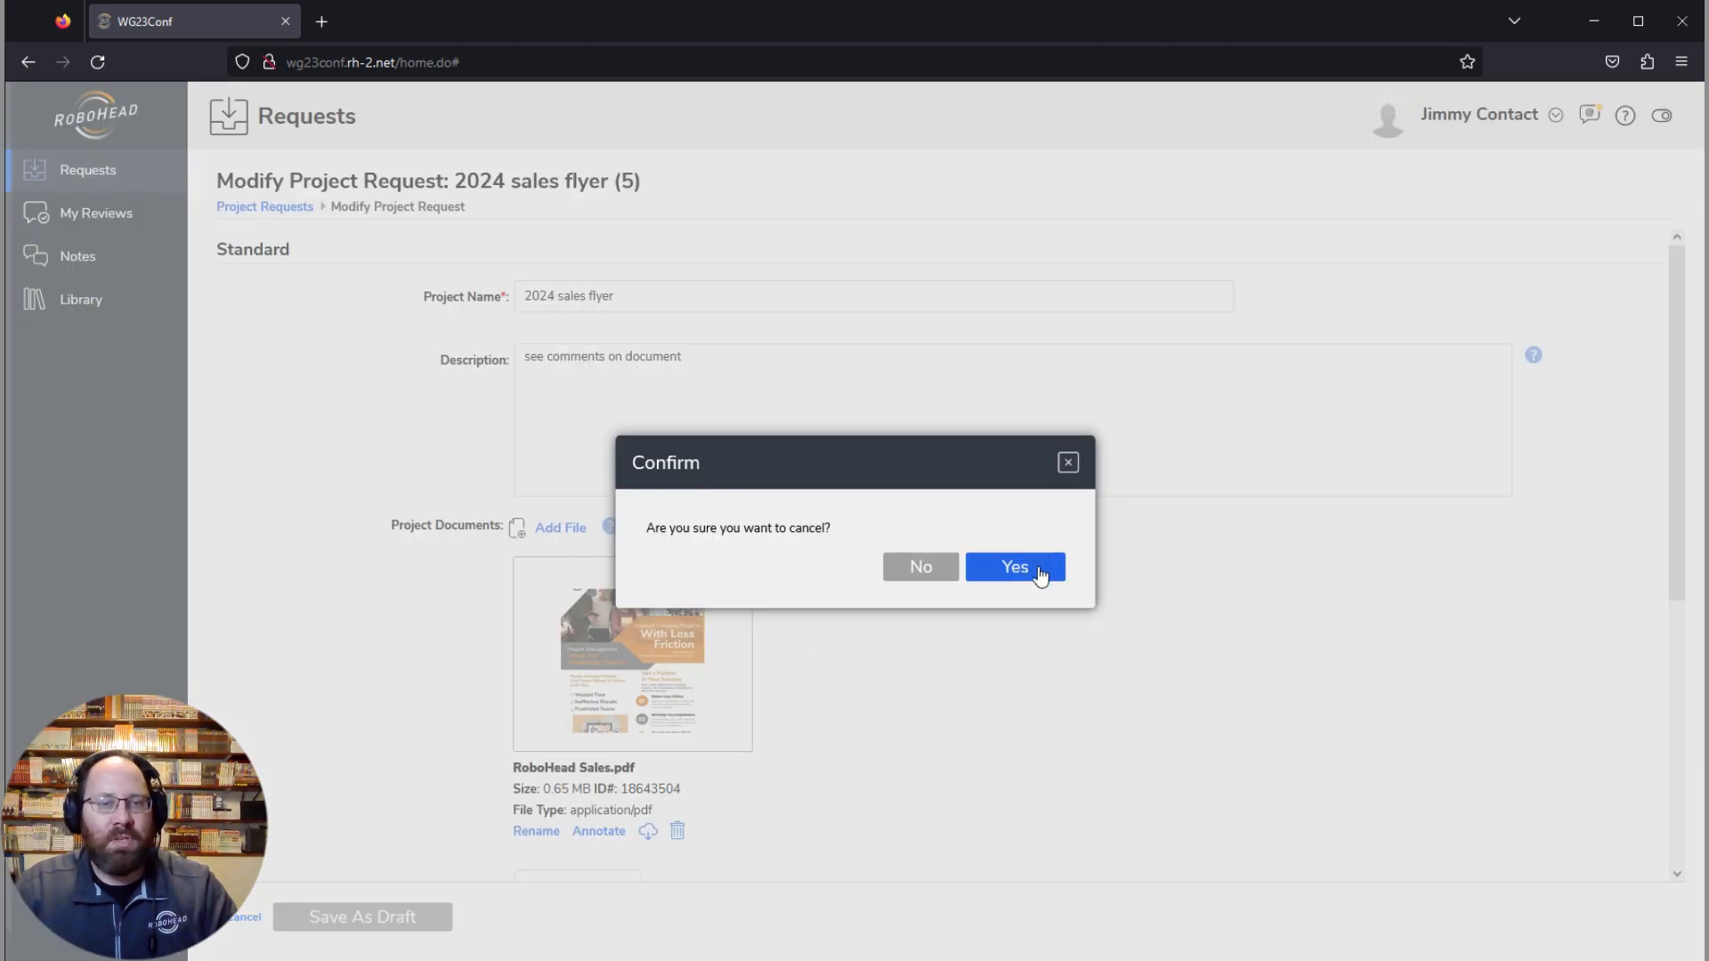
click(1041, 576)
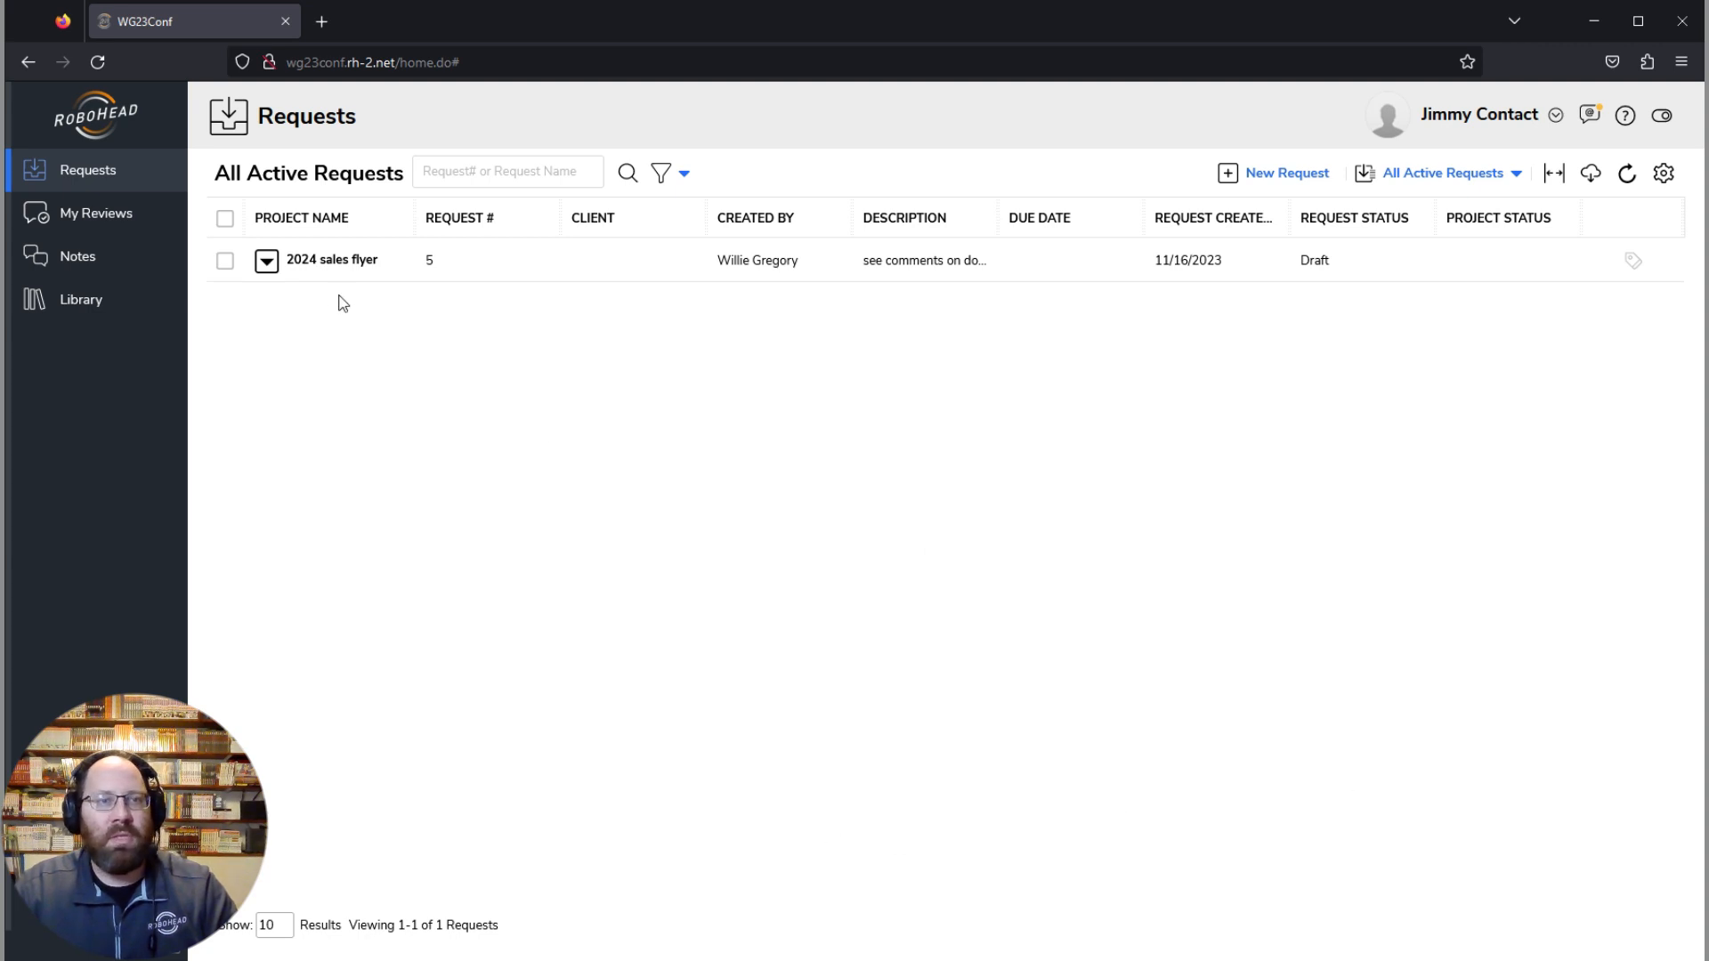
Step: Open RoboHead Sales.pdf from the 2024 sales flyer request and draw a rectangle over the leftmost person in the header photo
click(356, 263)
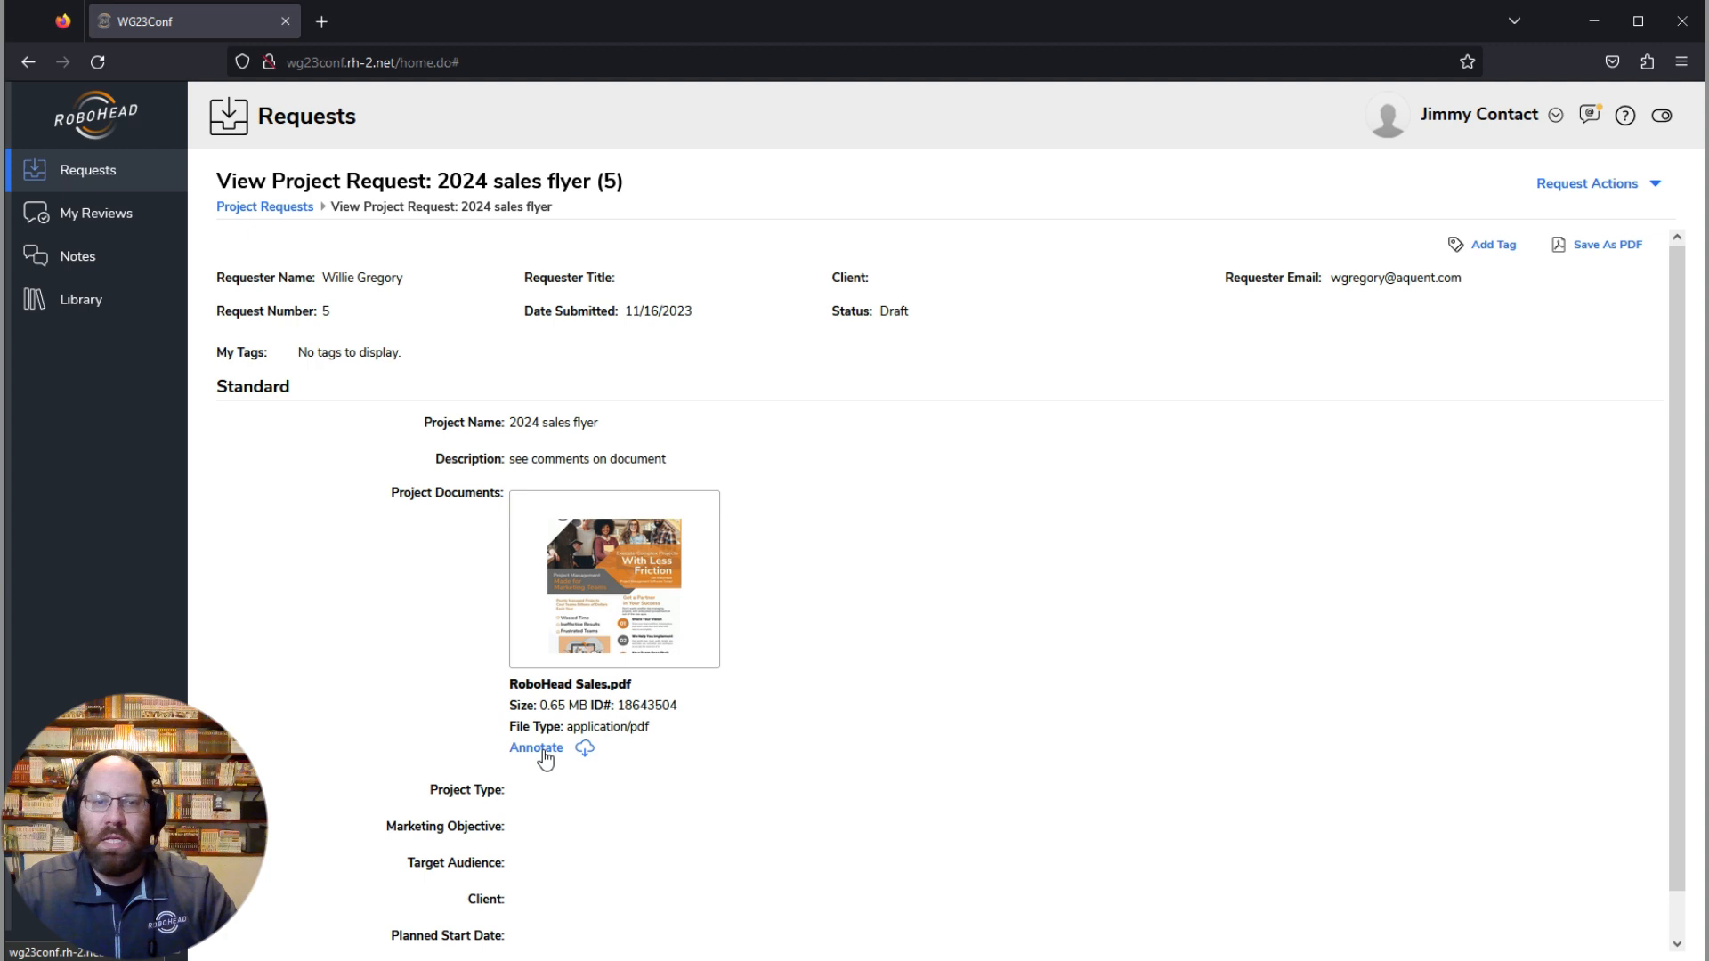
click(602, 578)
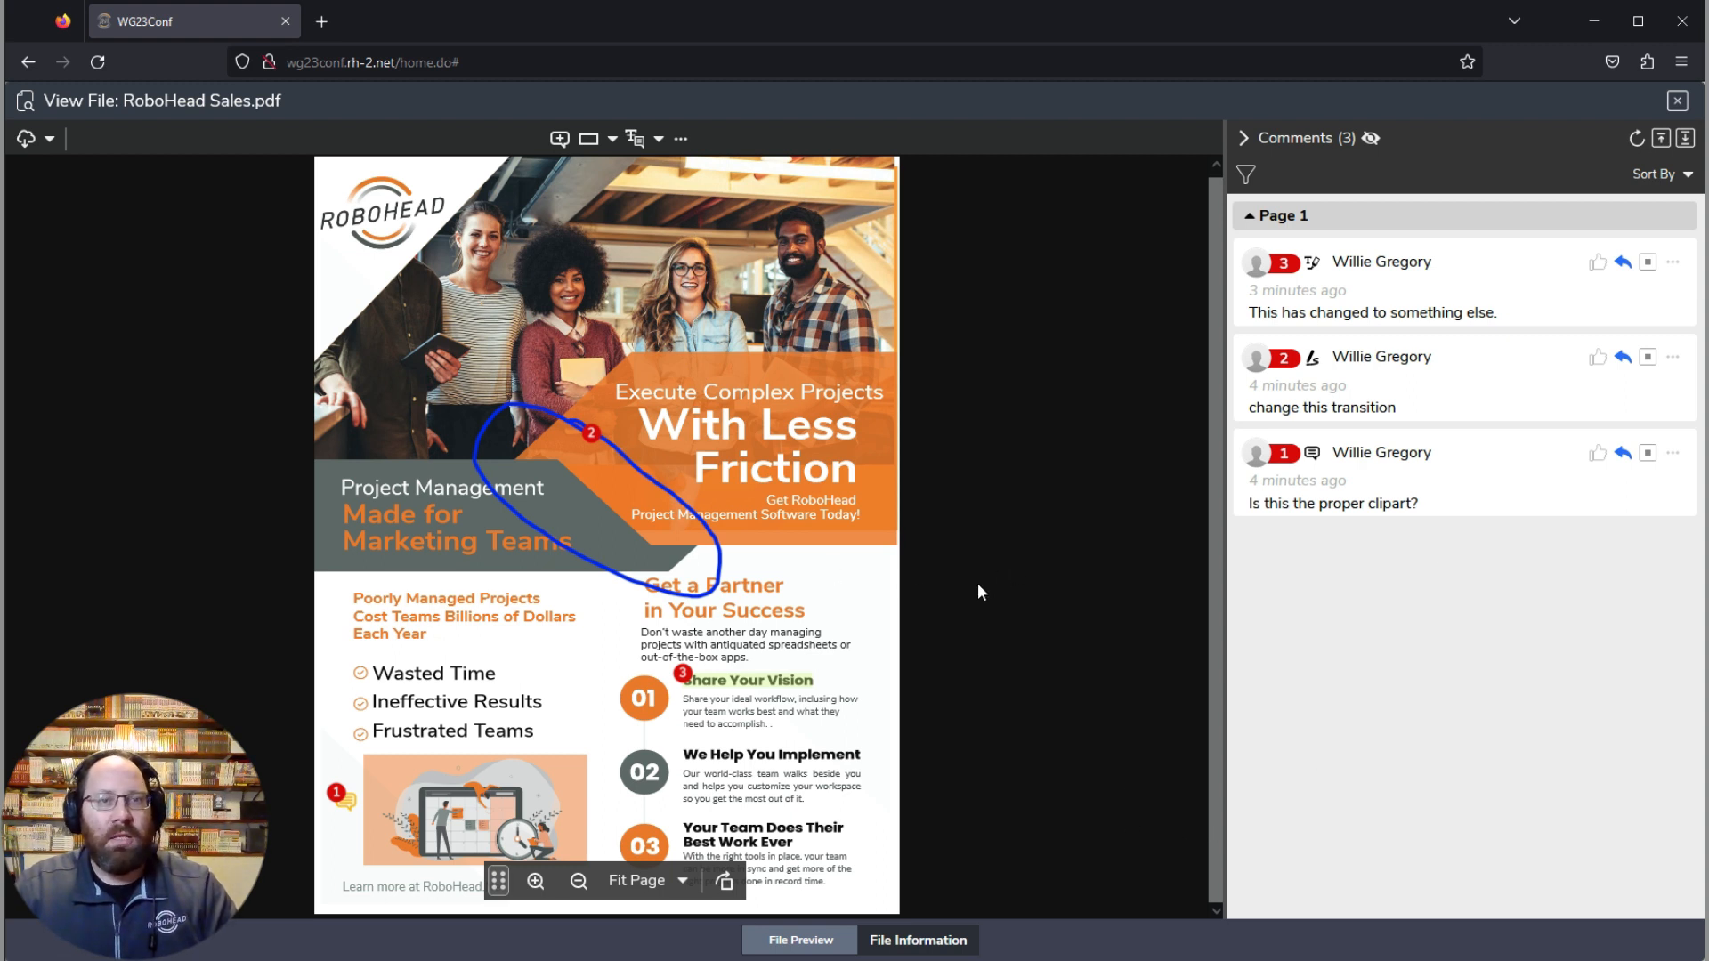
click(612, 139)
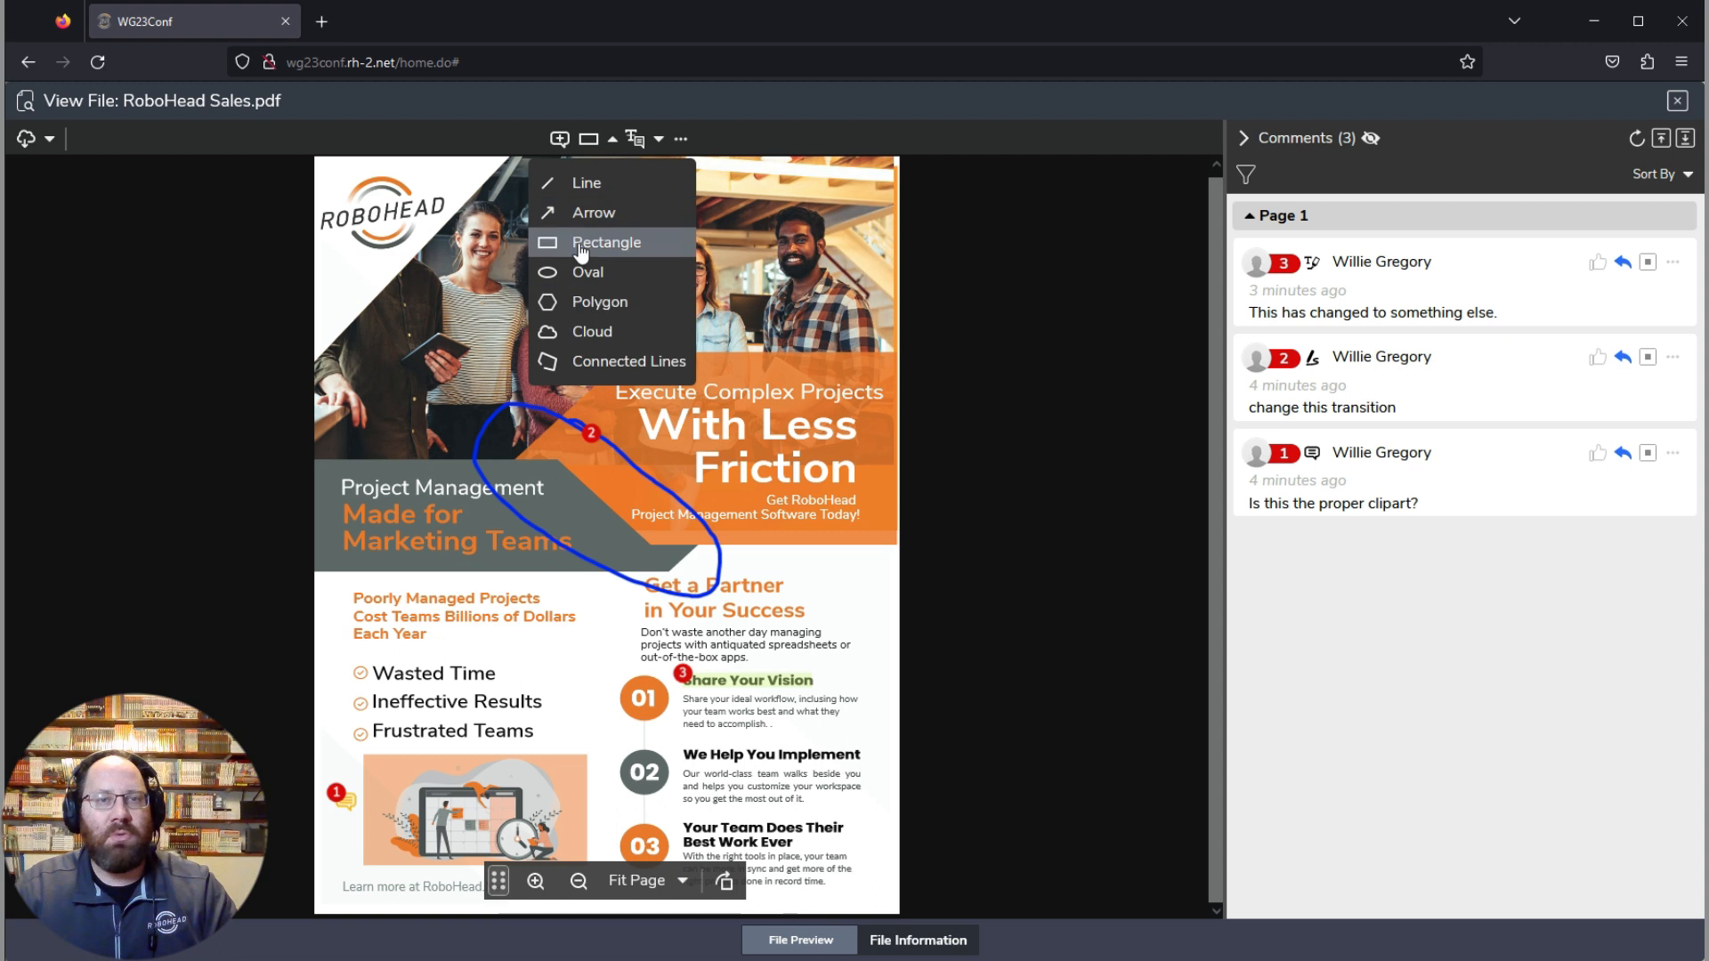
click(581, 243)
mouse_move(343, 210)
mouse_down()
mouse_move(427, 338)
mouse_move(445, 523)
mouse_up()
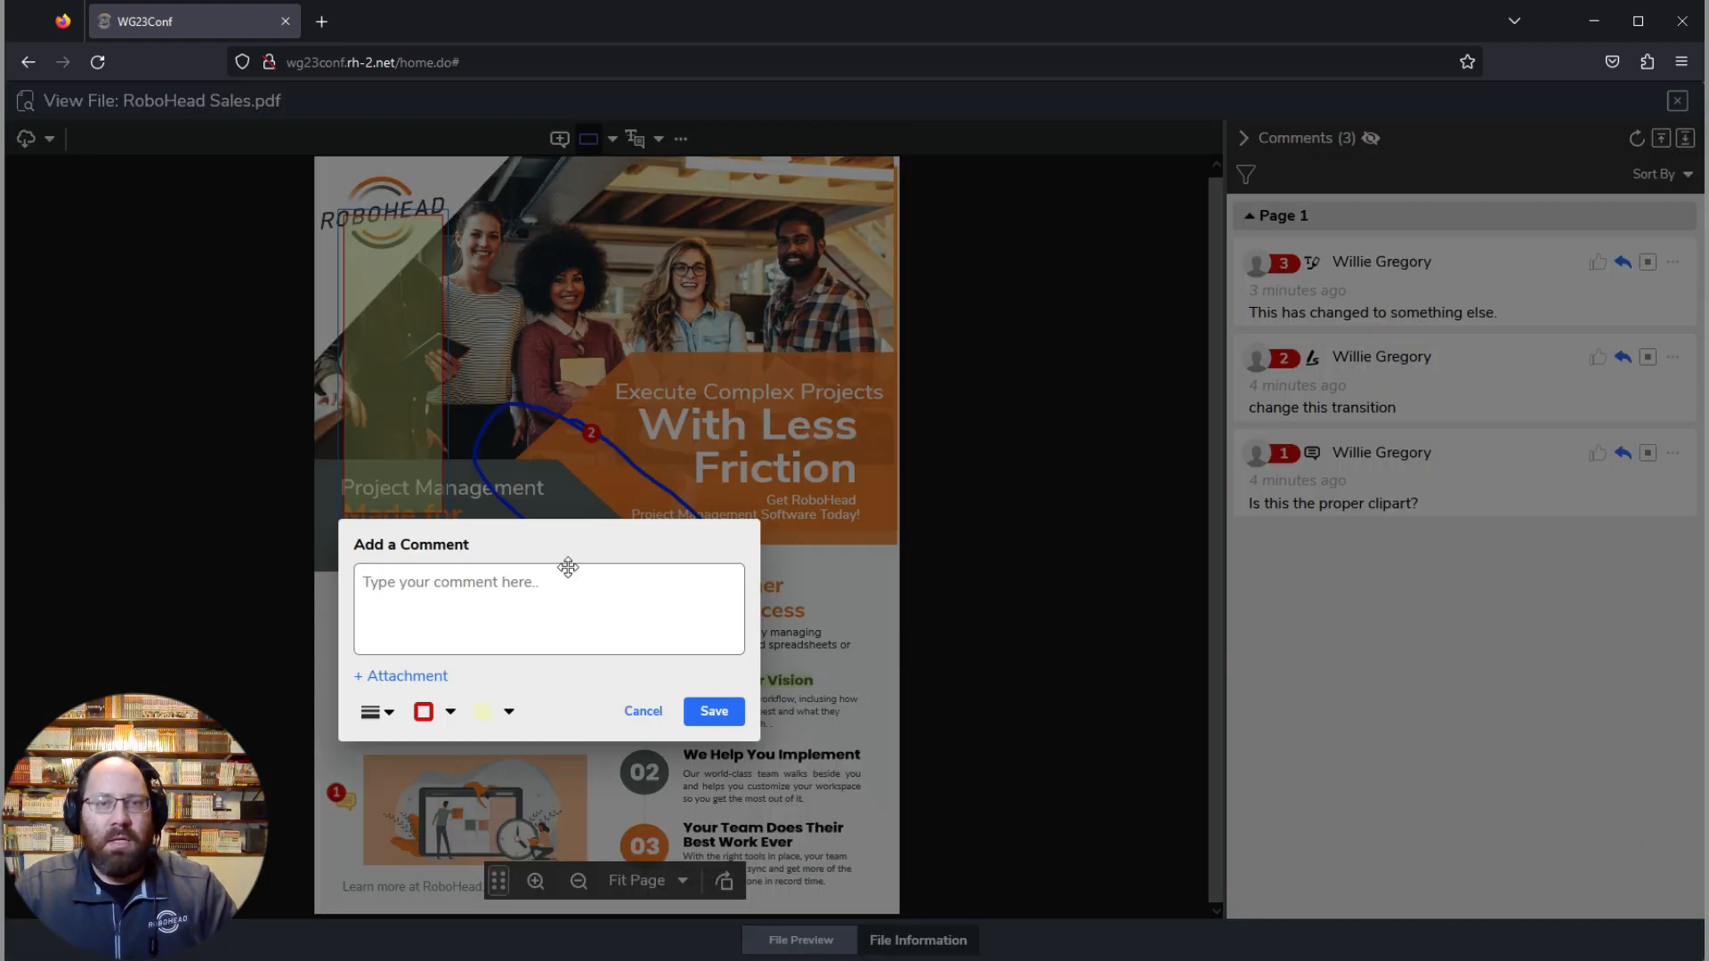
Step: Attach the comment "can we get a picture that doesn't cut someone's head off?" to the rectangle and save it
text(a)
key(BackSpace)
text(can we get)
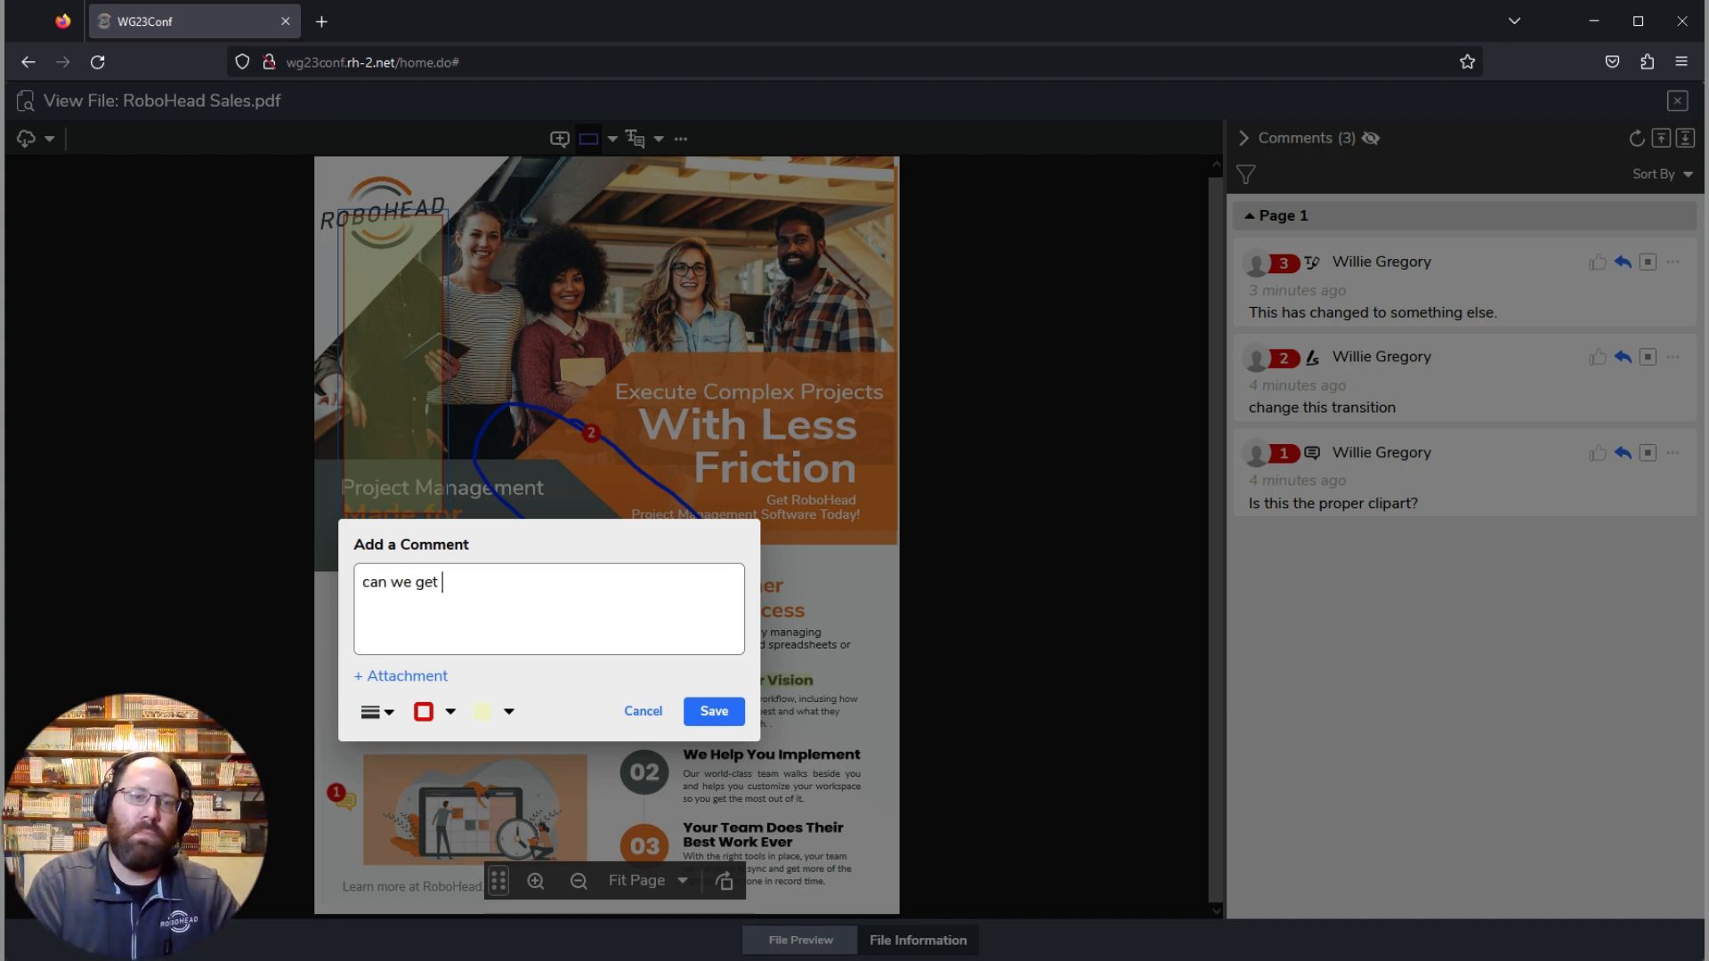
text( a picture that doesnt)
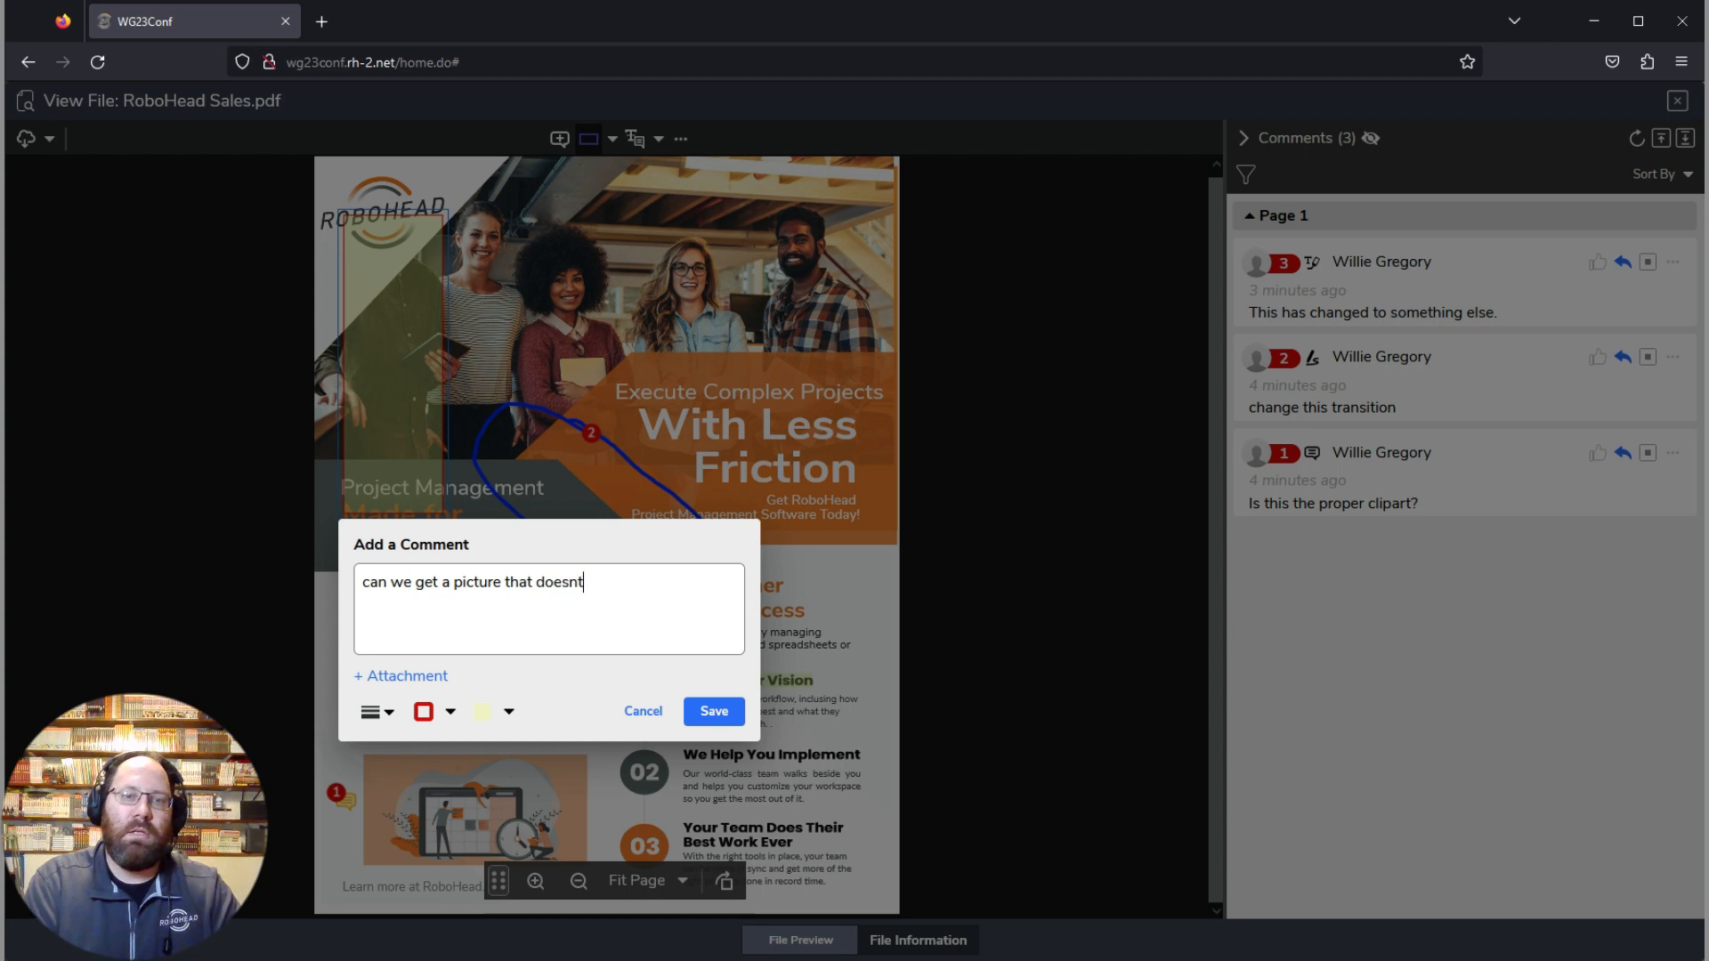
text( cont someone's head off?)
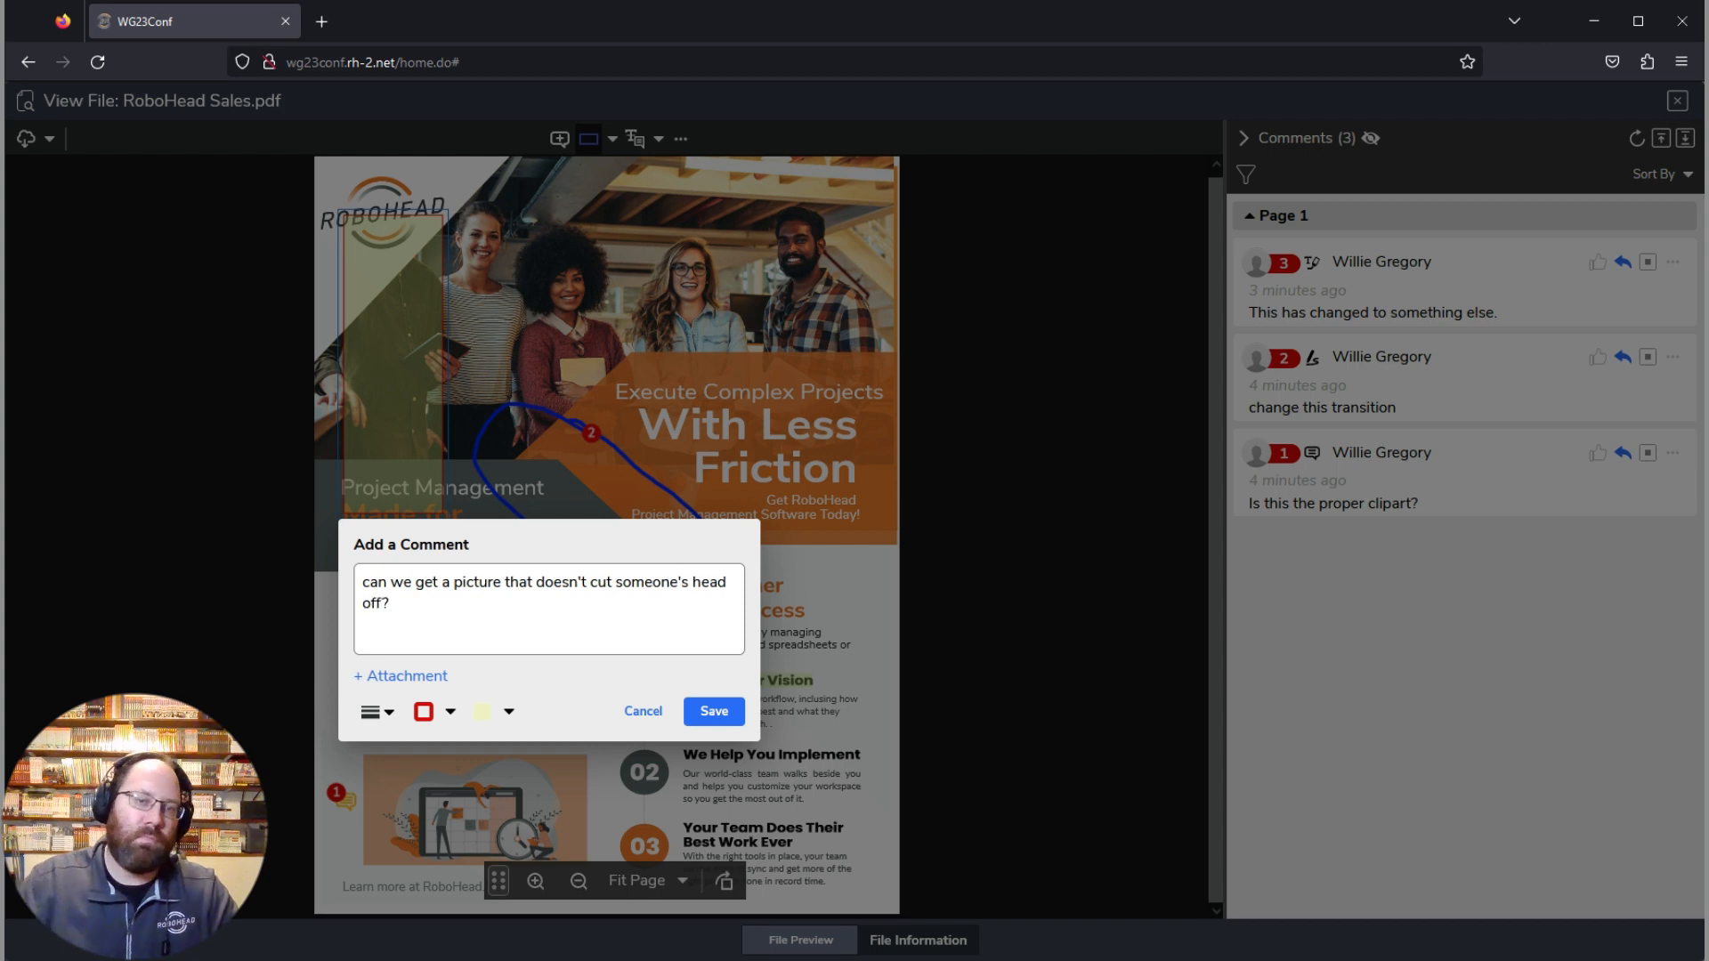
click(717, 710)
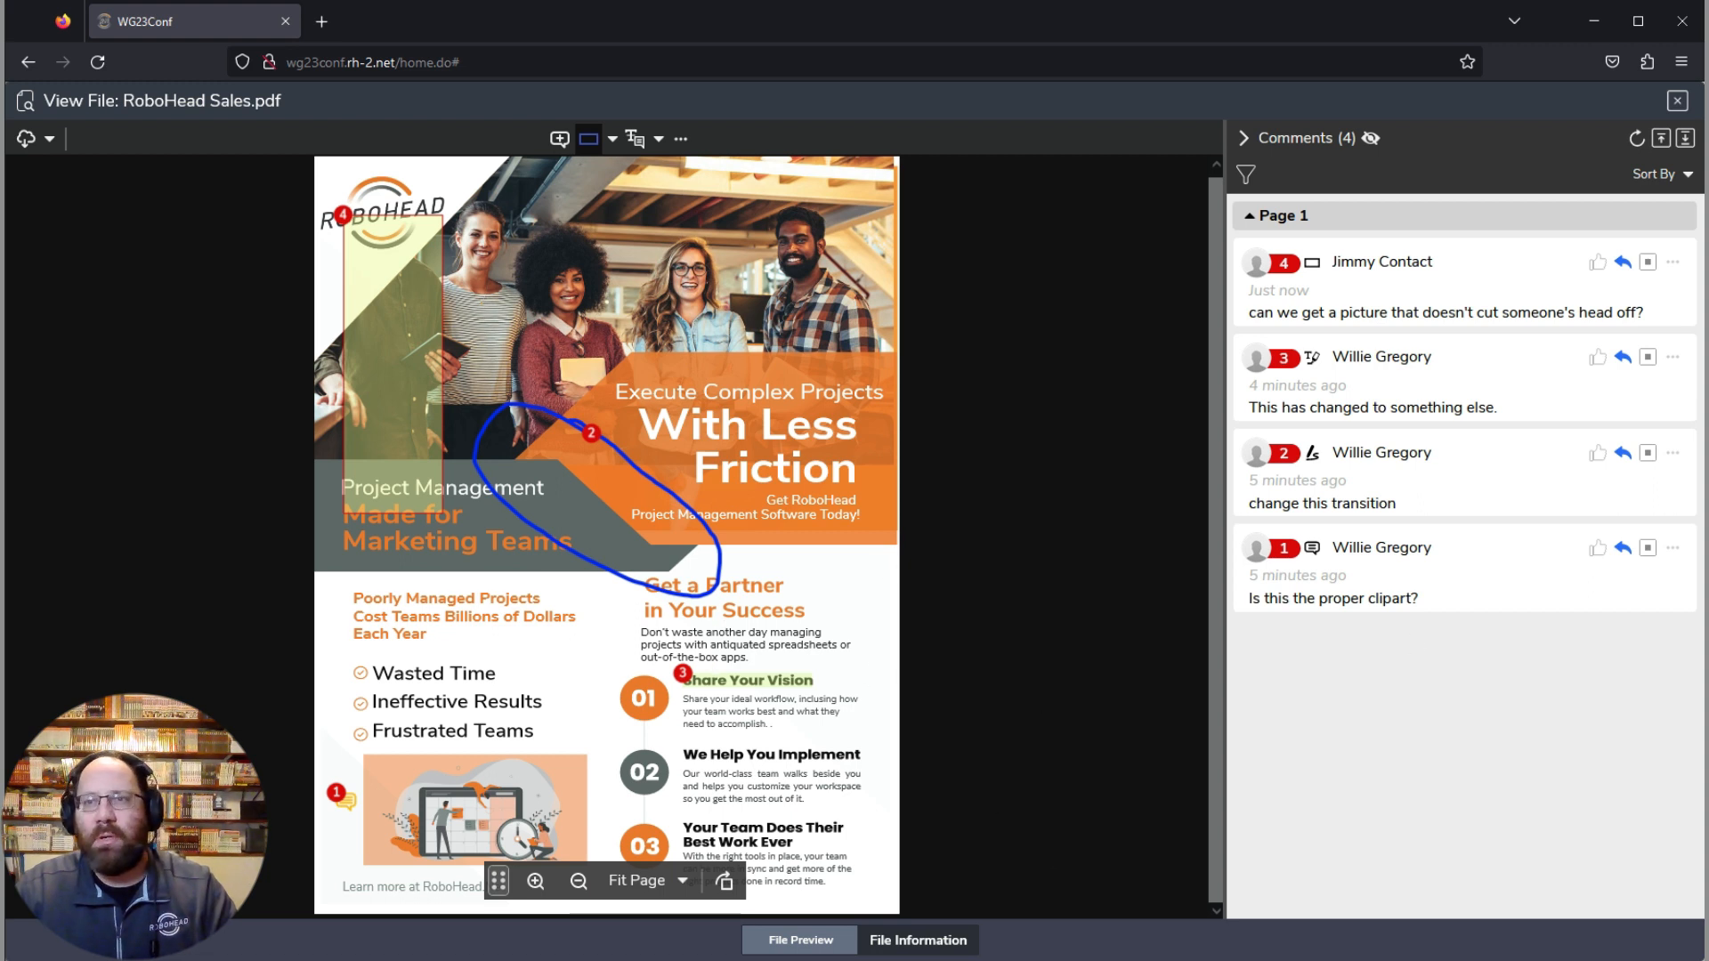
Step: Close the PDF preview and start a reply to the existing note in the 2024 sales flyer request's conversation
click(1678, 102)
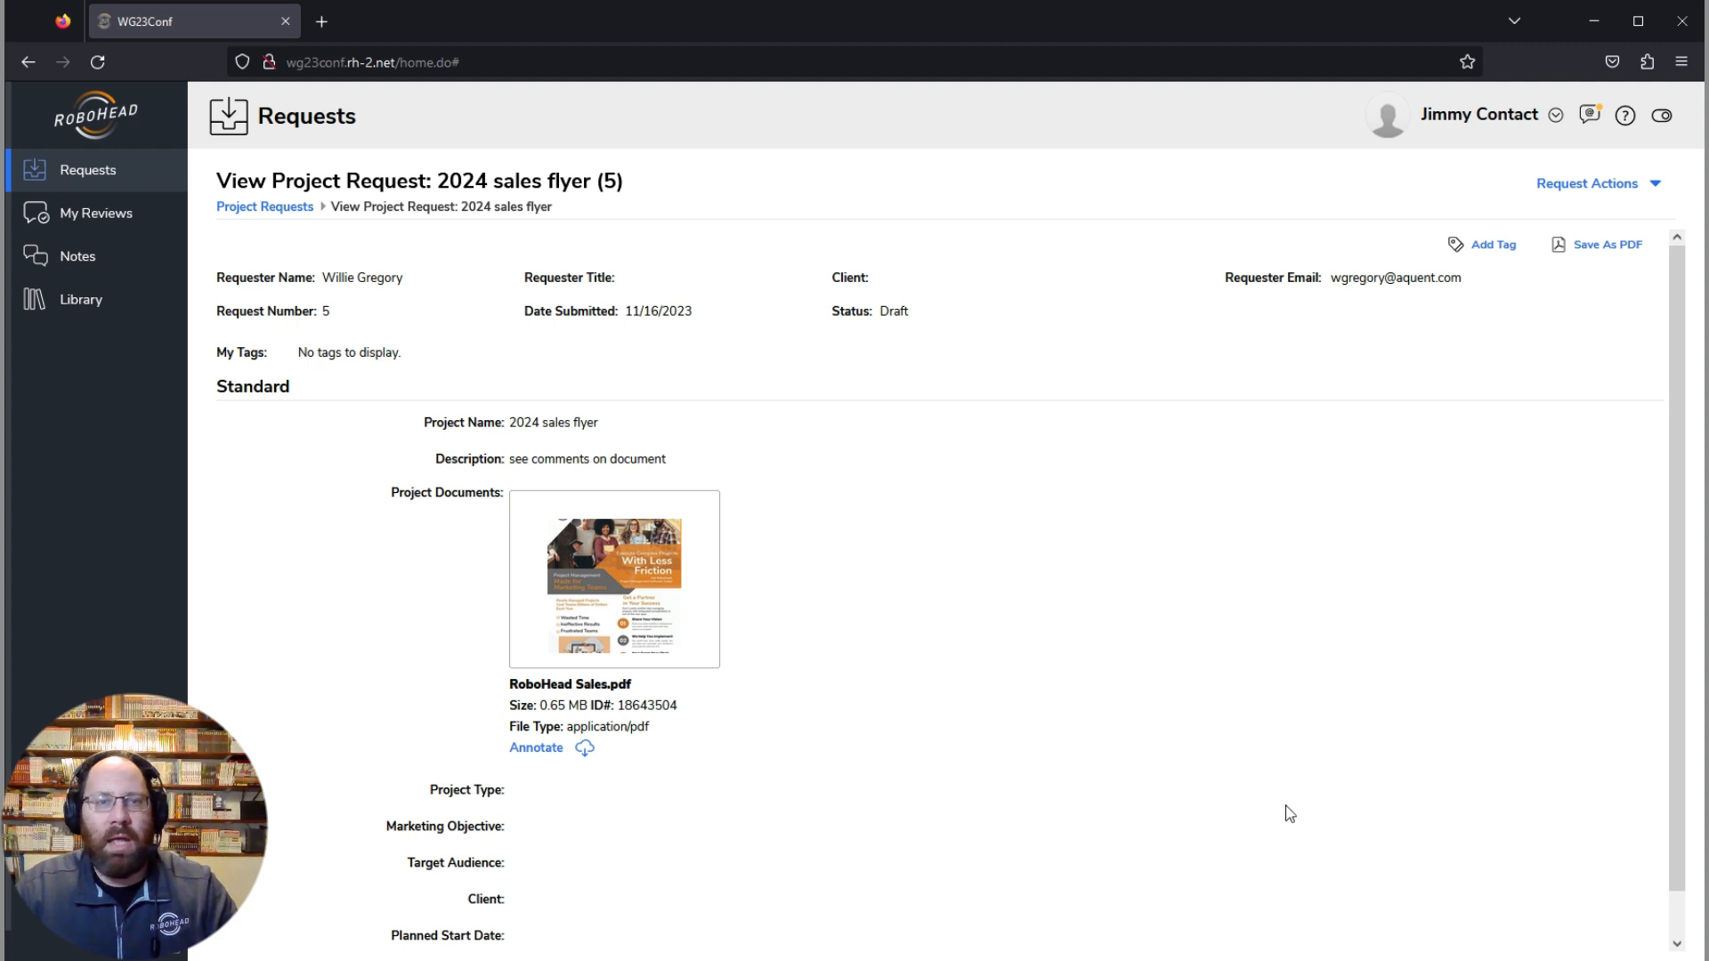
click(1592, 183)
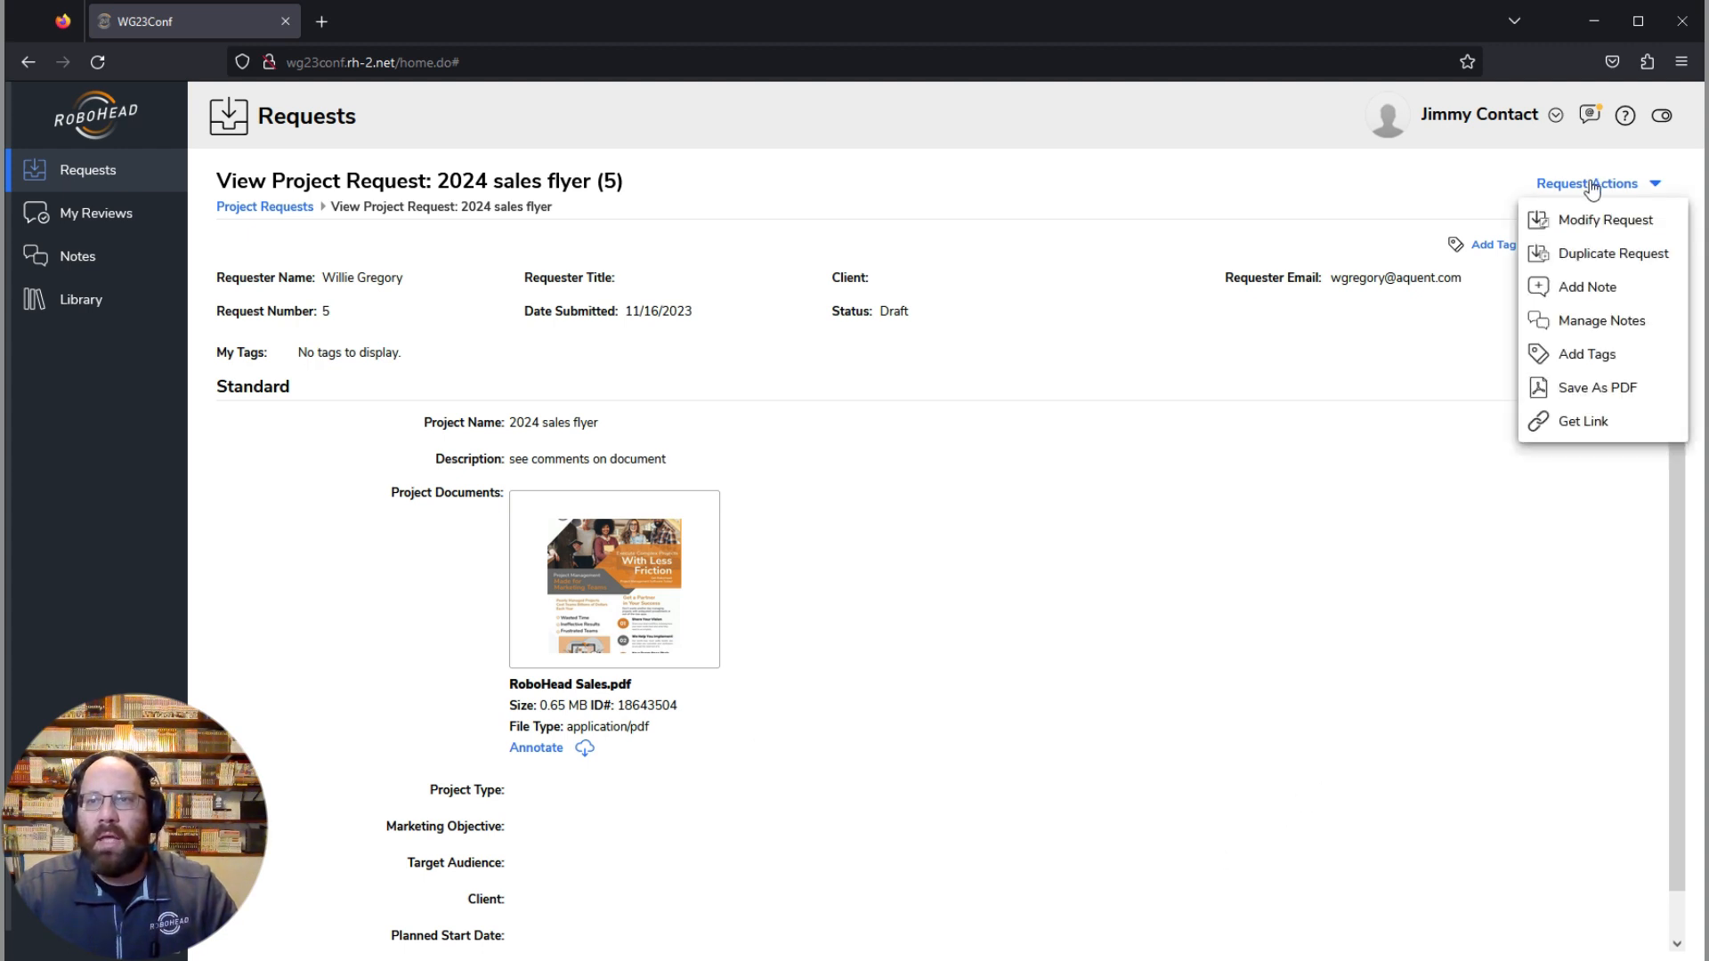
click(1589, 322)
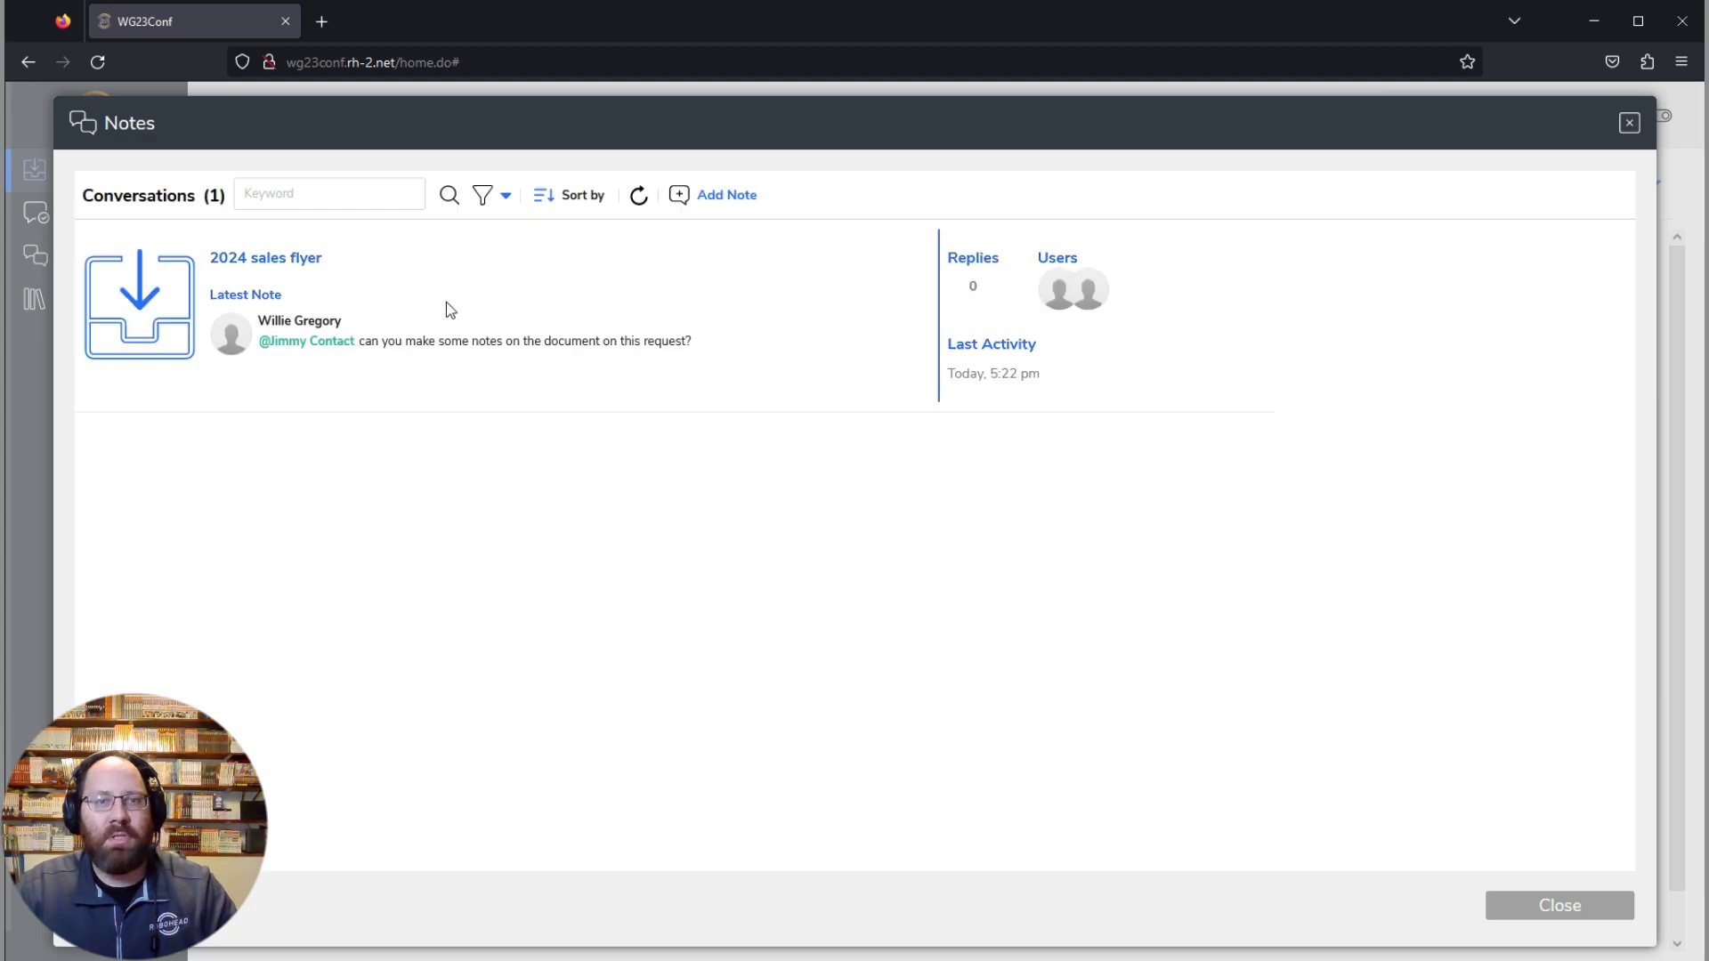
click(604, 346)
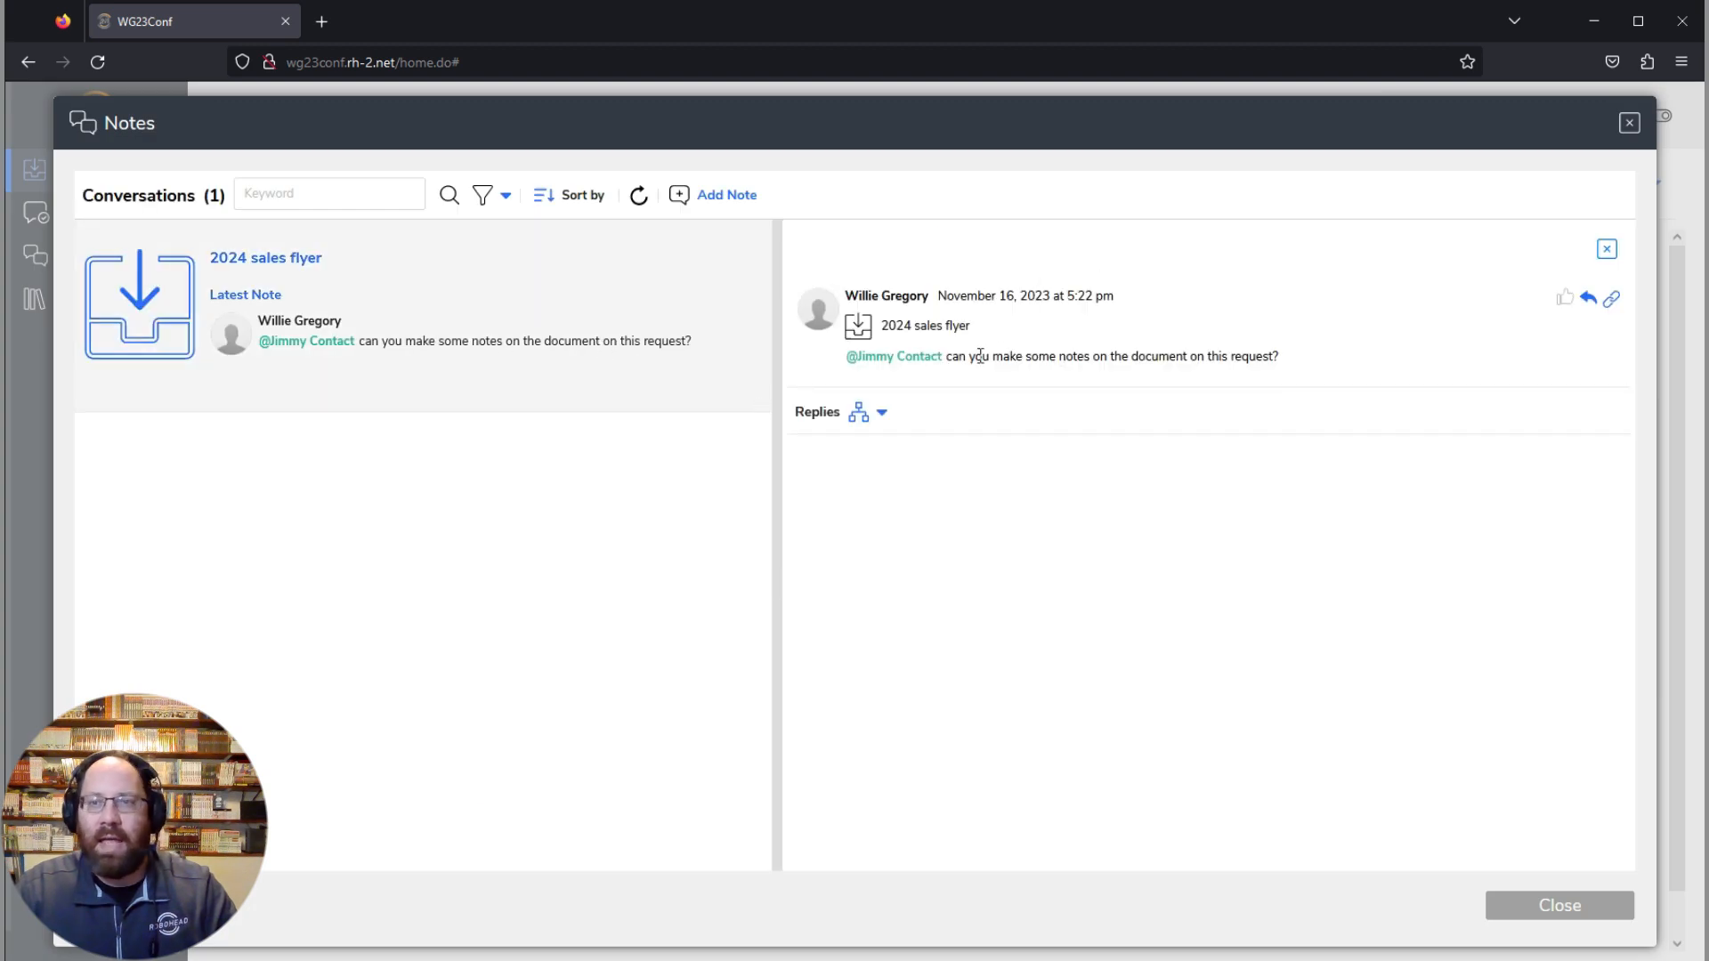
click(1586, 302)
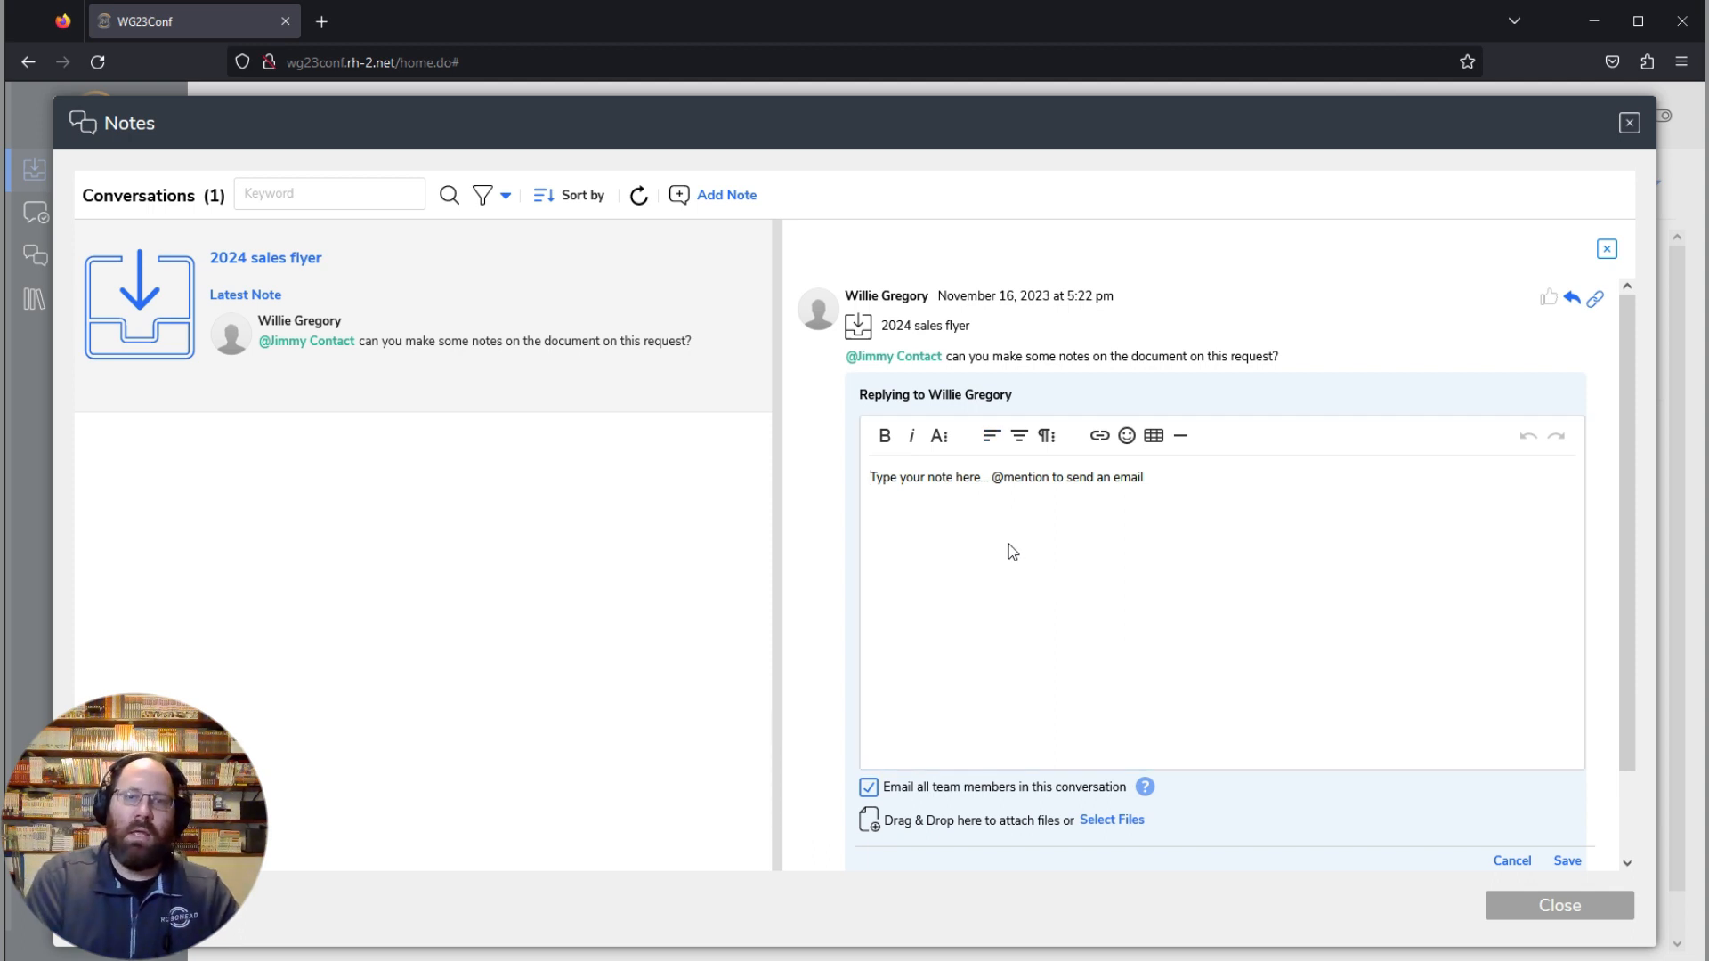
Step: Mention the note's author in the reply, write "I've made my comments", save it, and close the notes
click(1019, 481)
text(@)
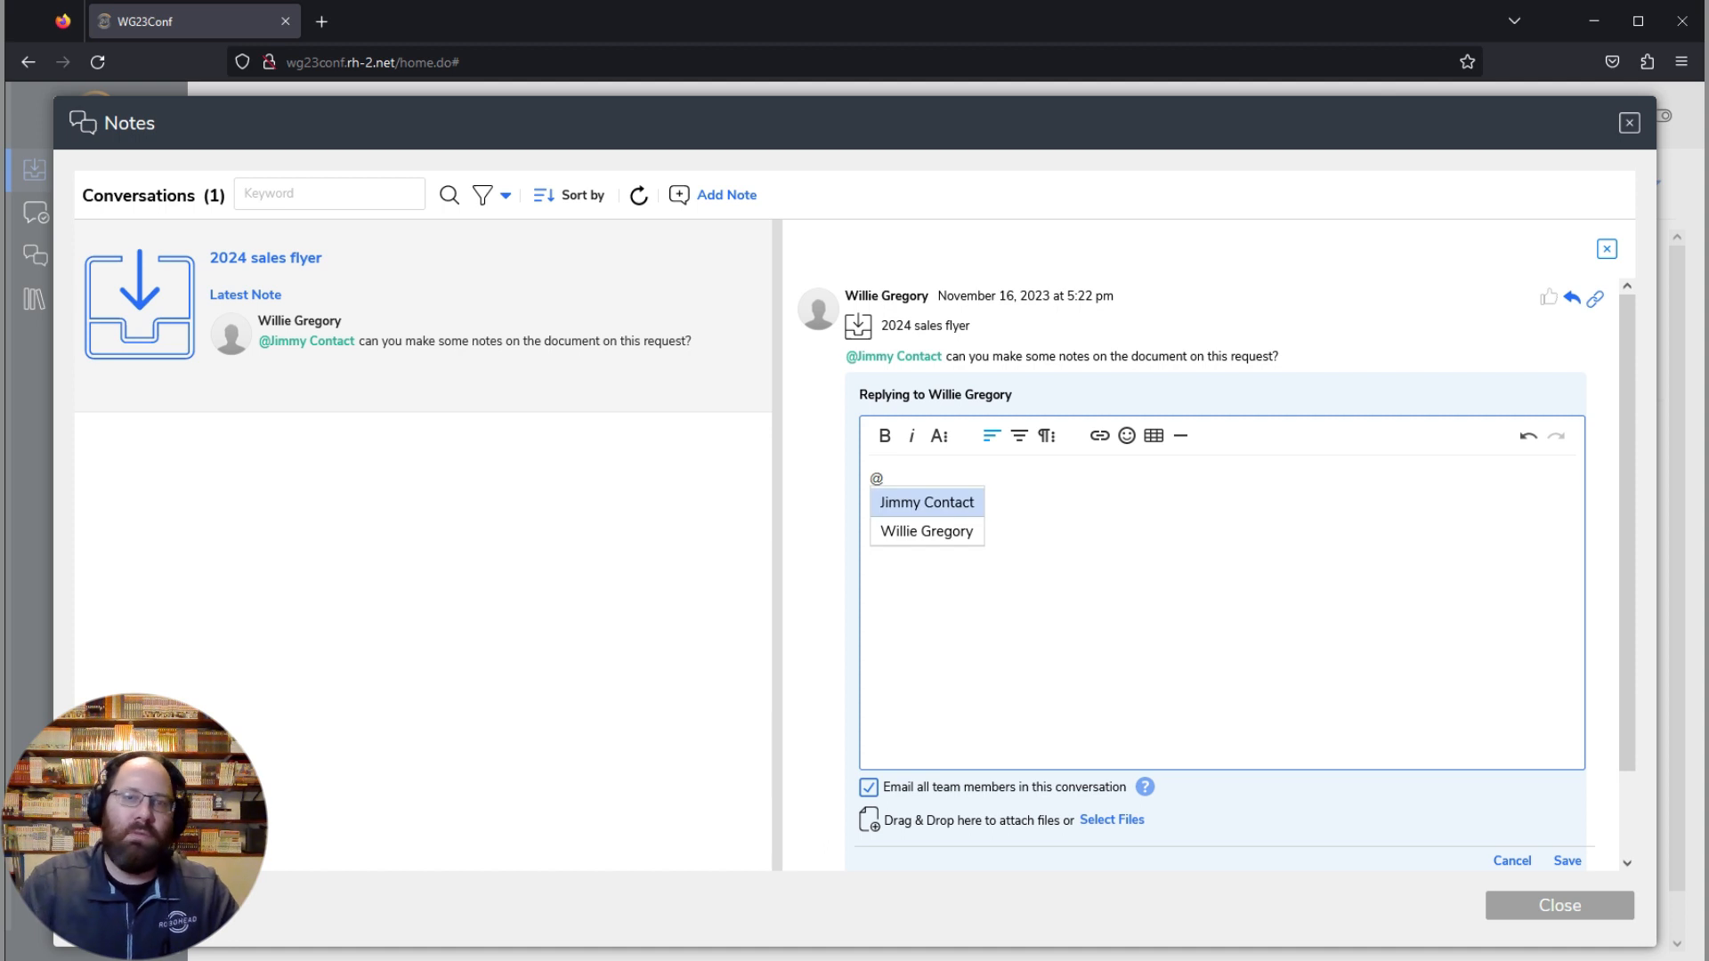
click(897, 531)
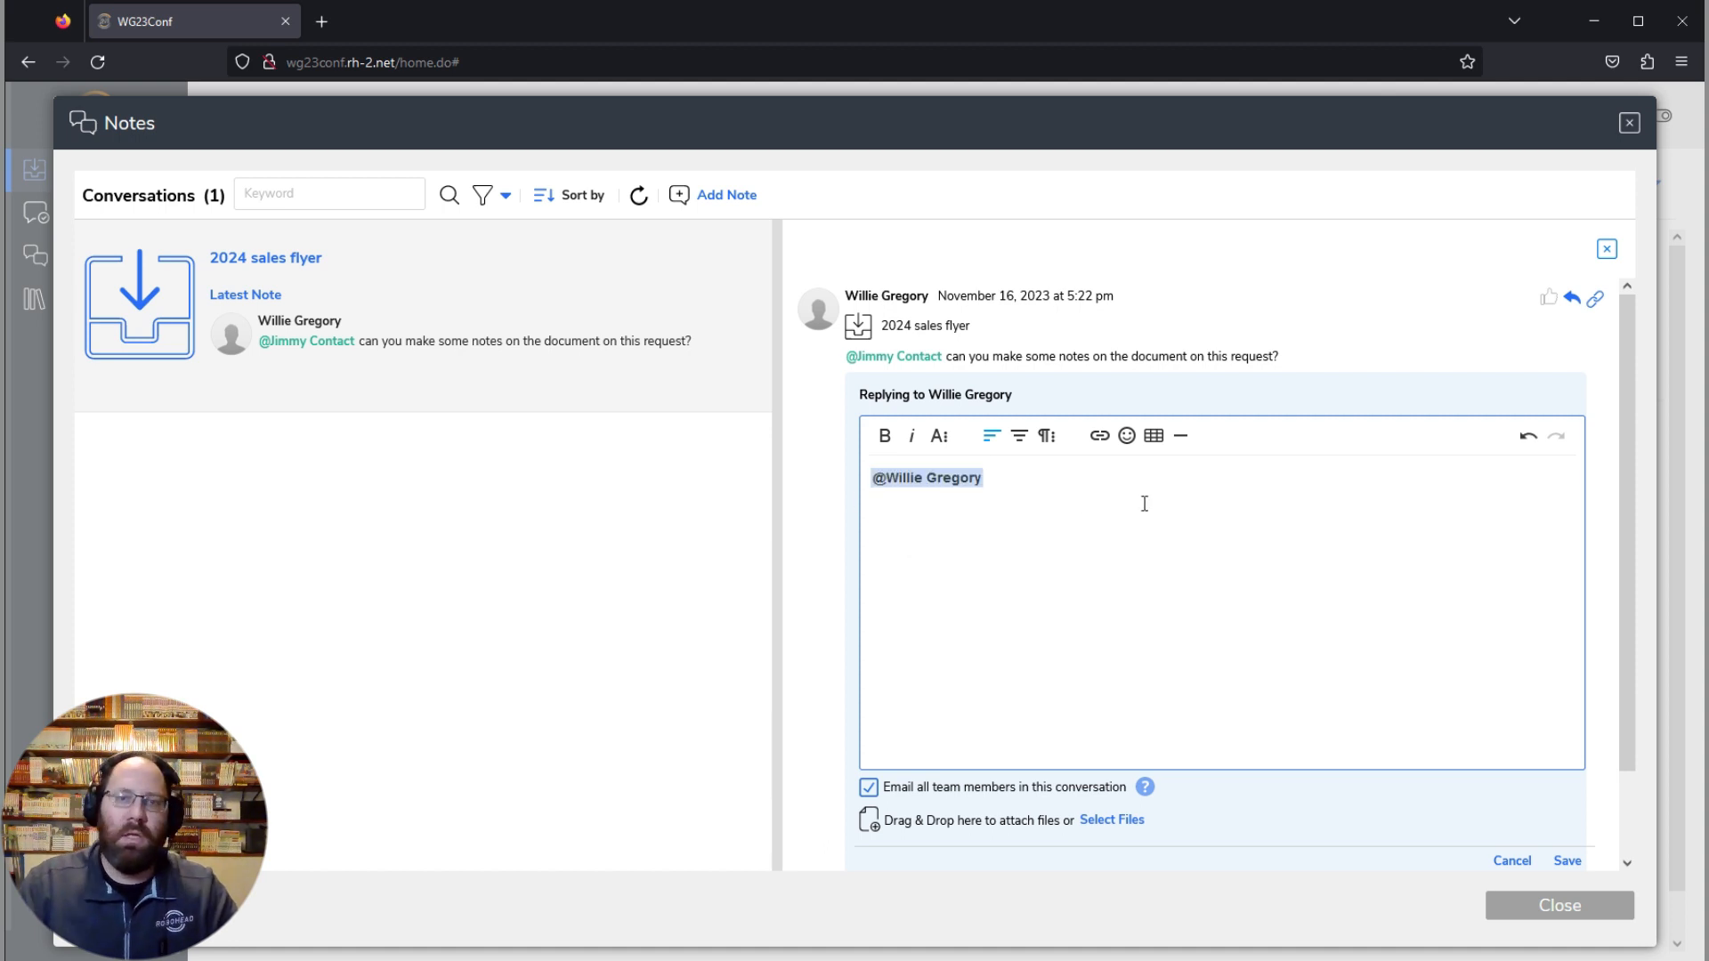
text(I've made my comments)
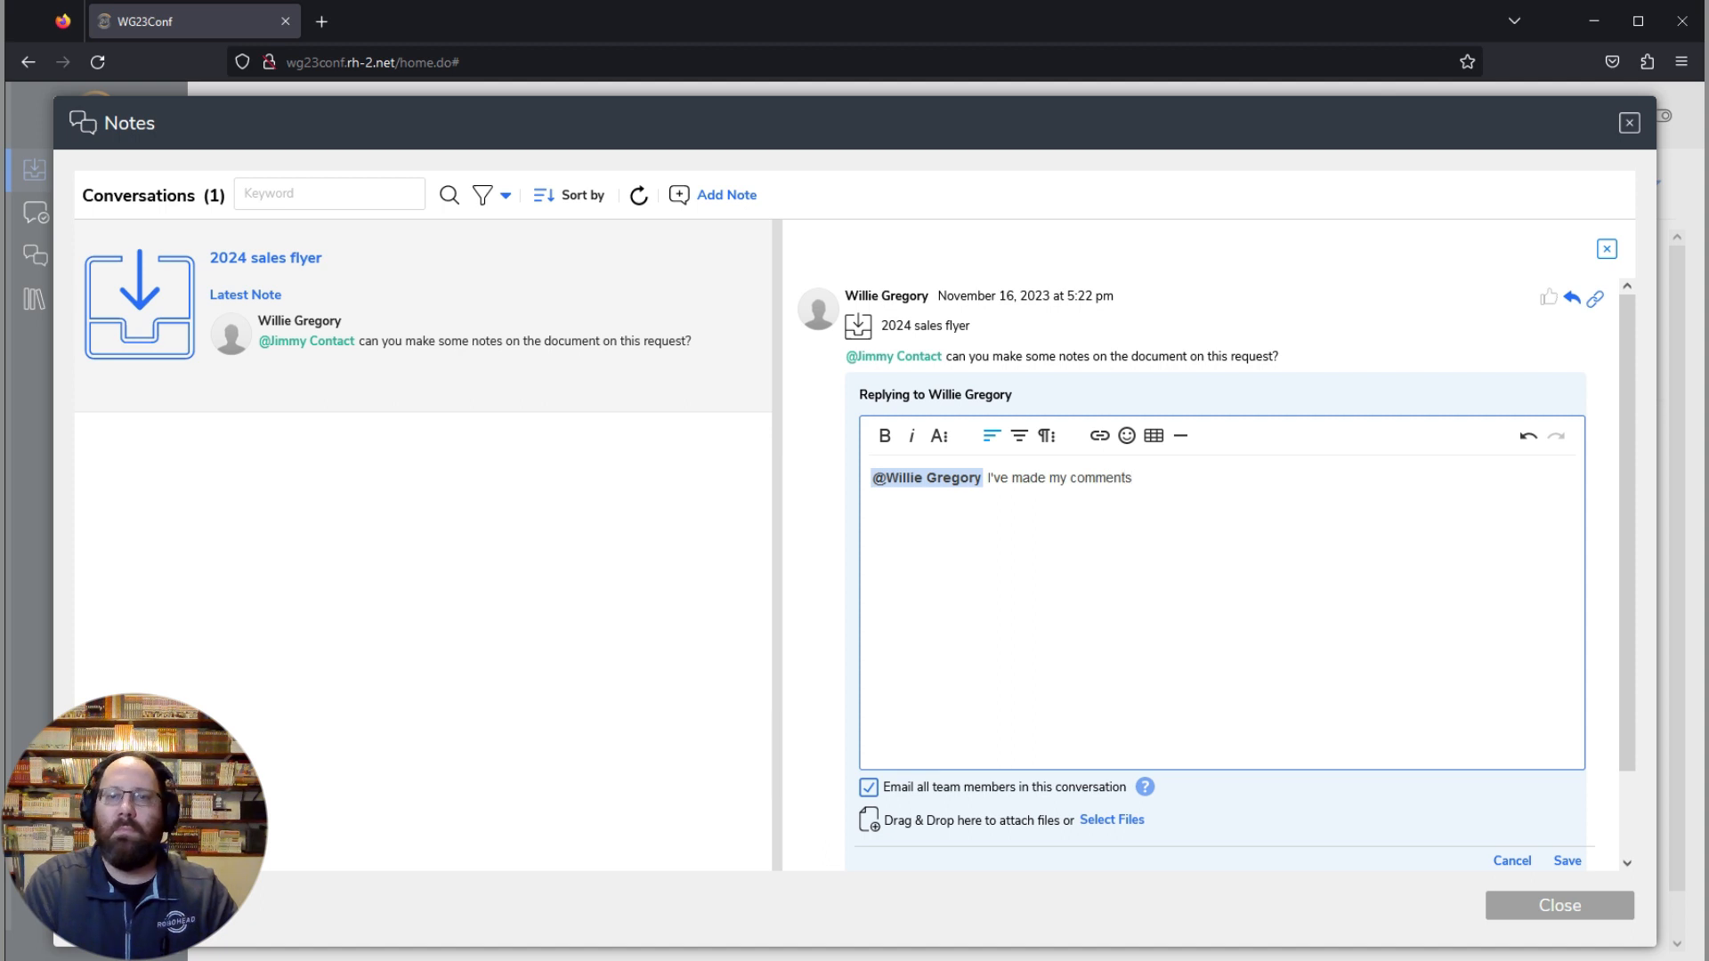
scroll(1522, 836, down, 2)
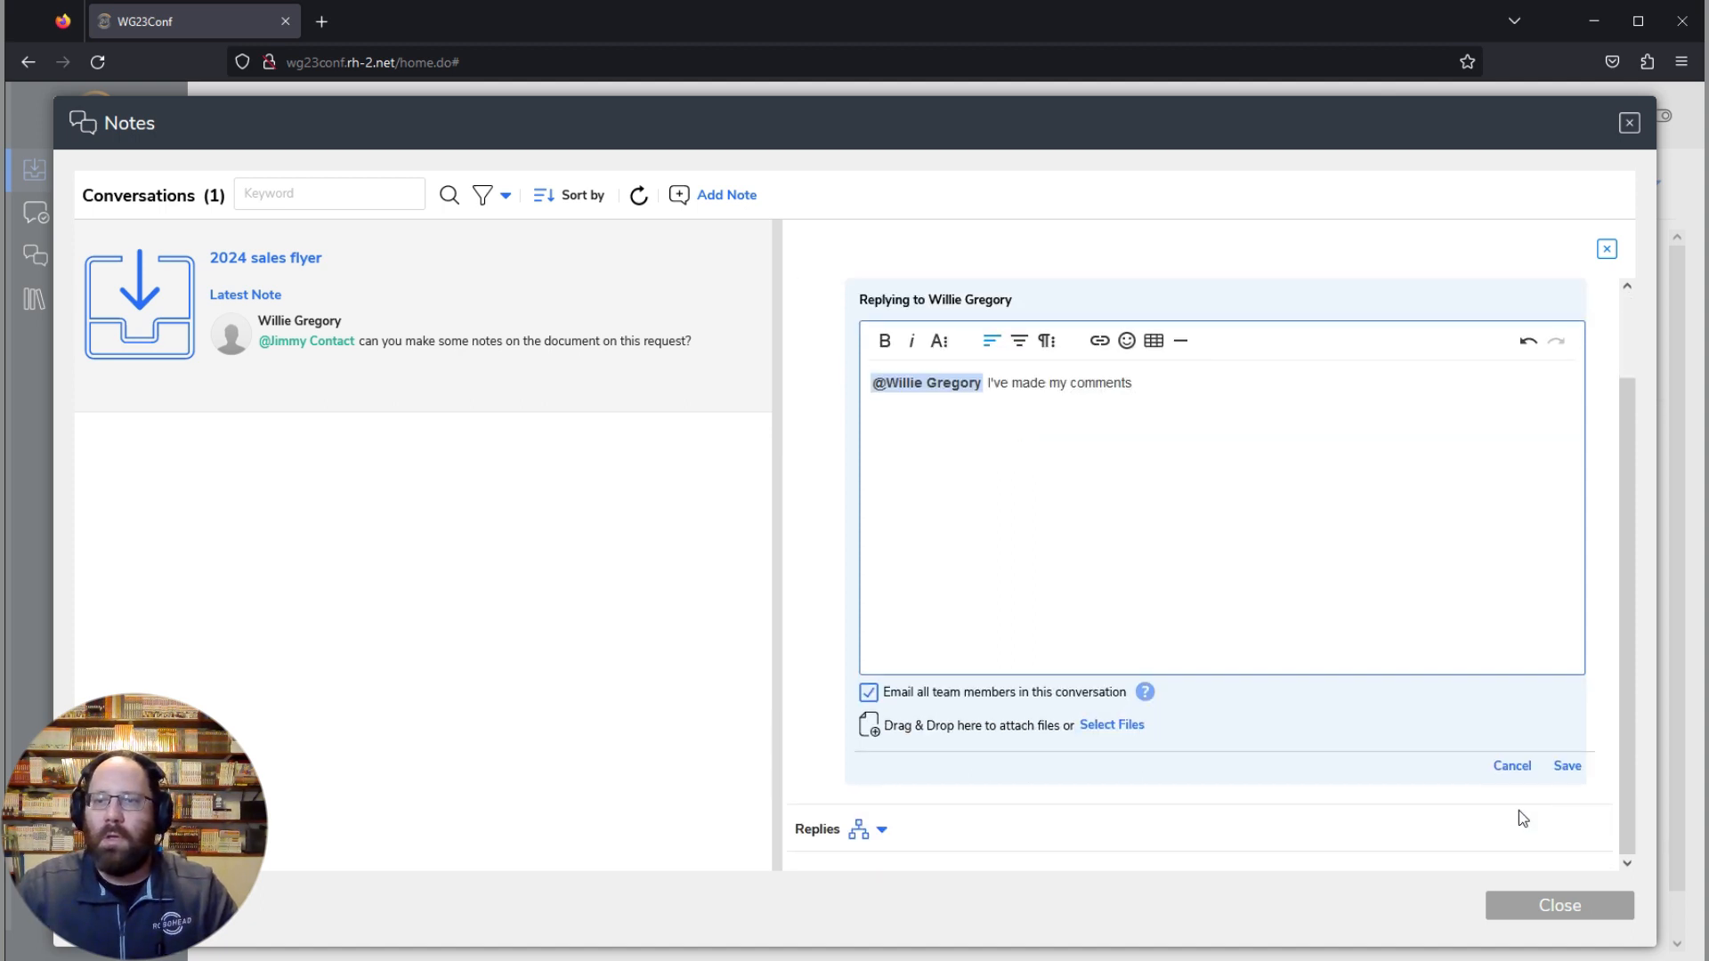
click(1567, 762)
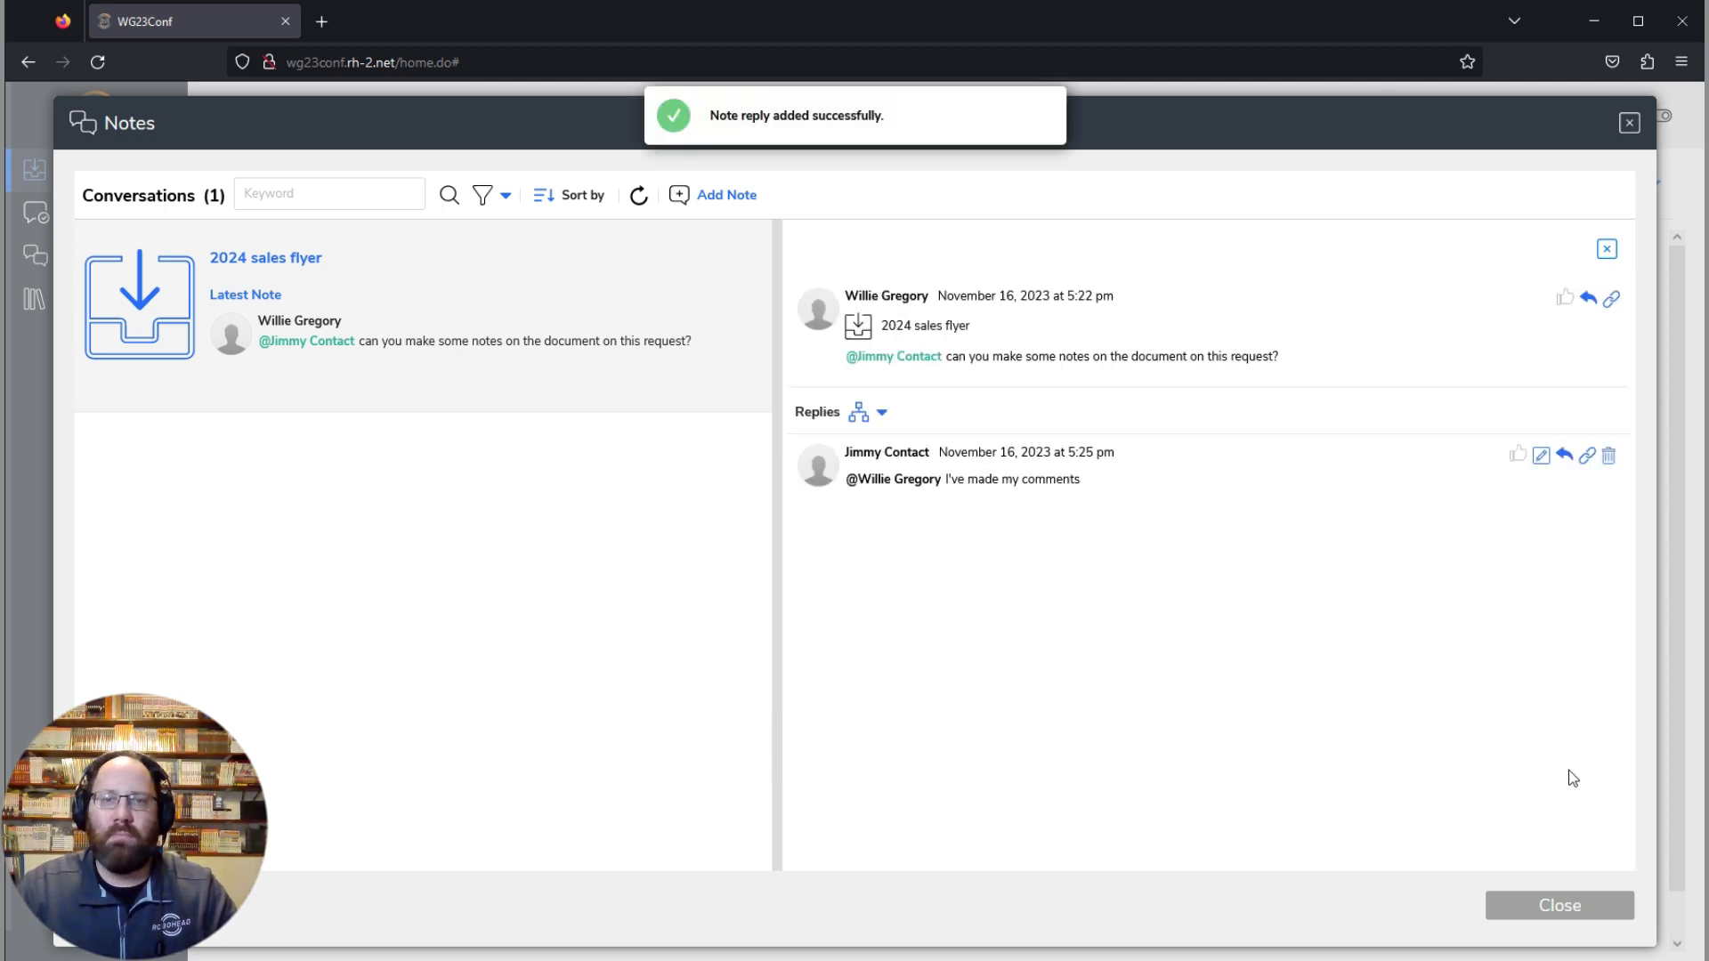
click(1555, 905)
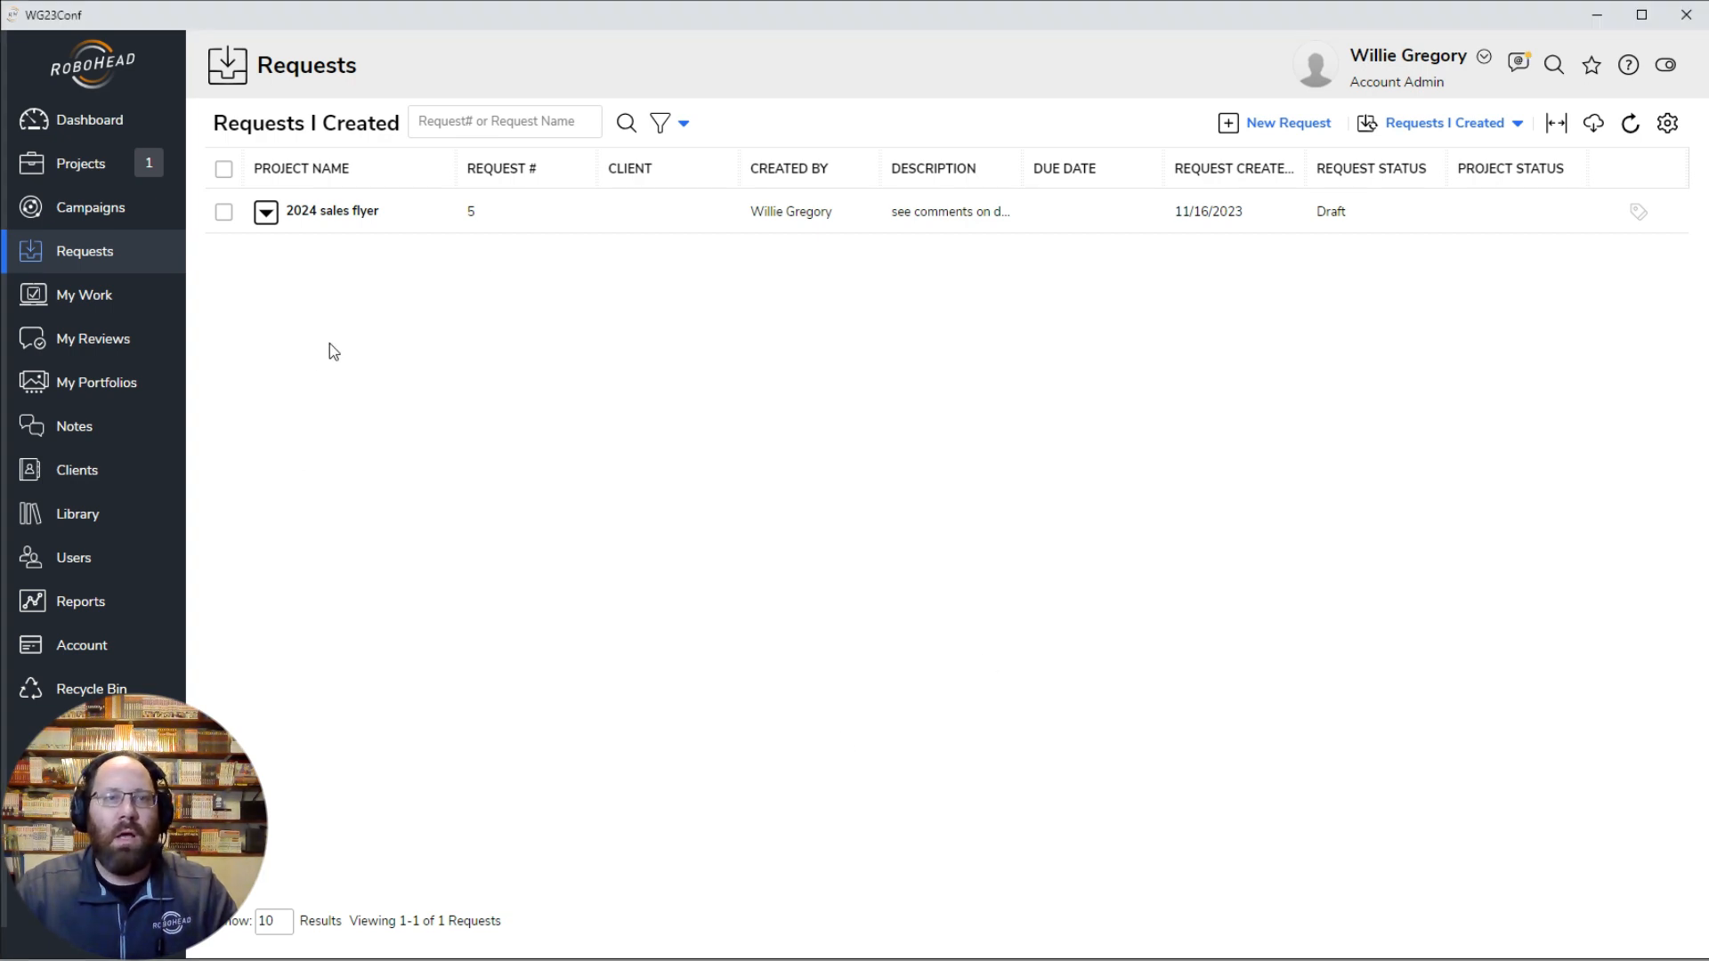
Step: Switch to the requester's RoboHead window, open the 2024 sales flyer request, and review the comments on RoboHead Sales.pdf
click(339, 213)
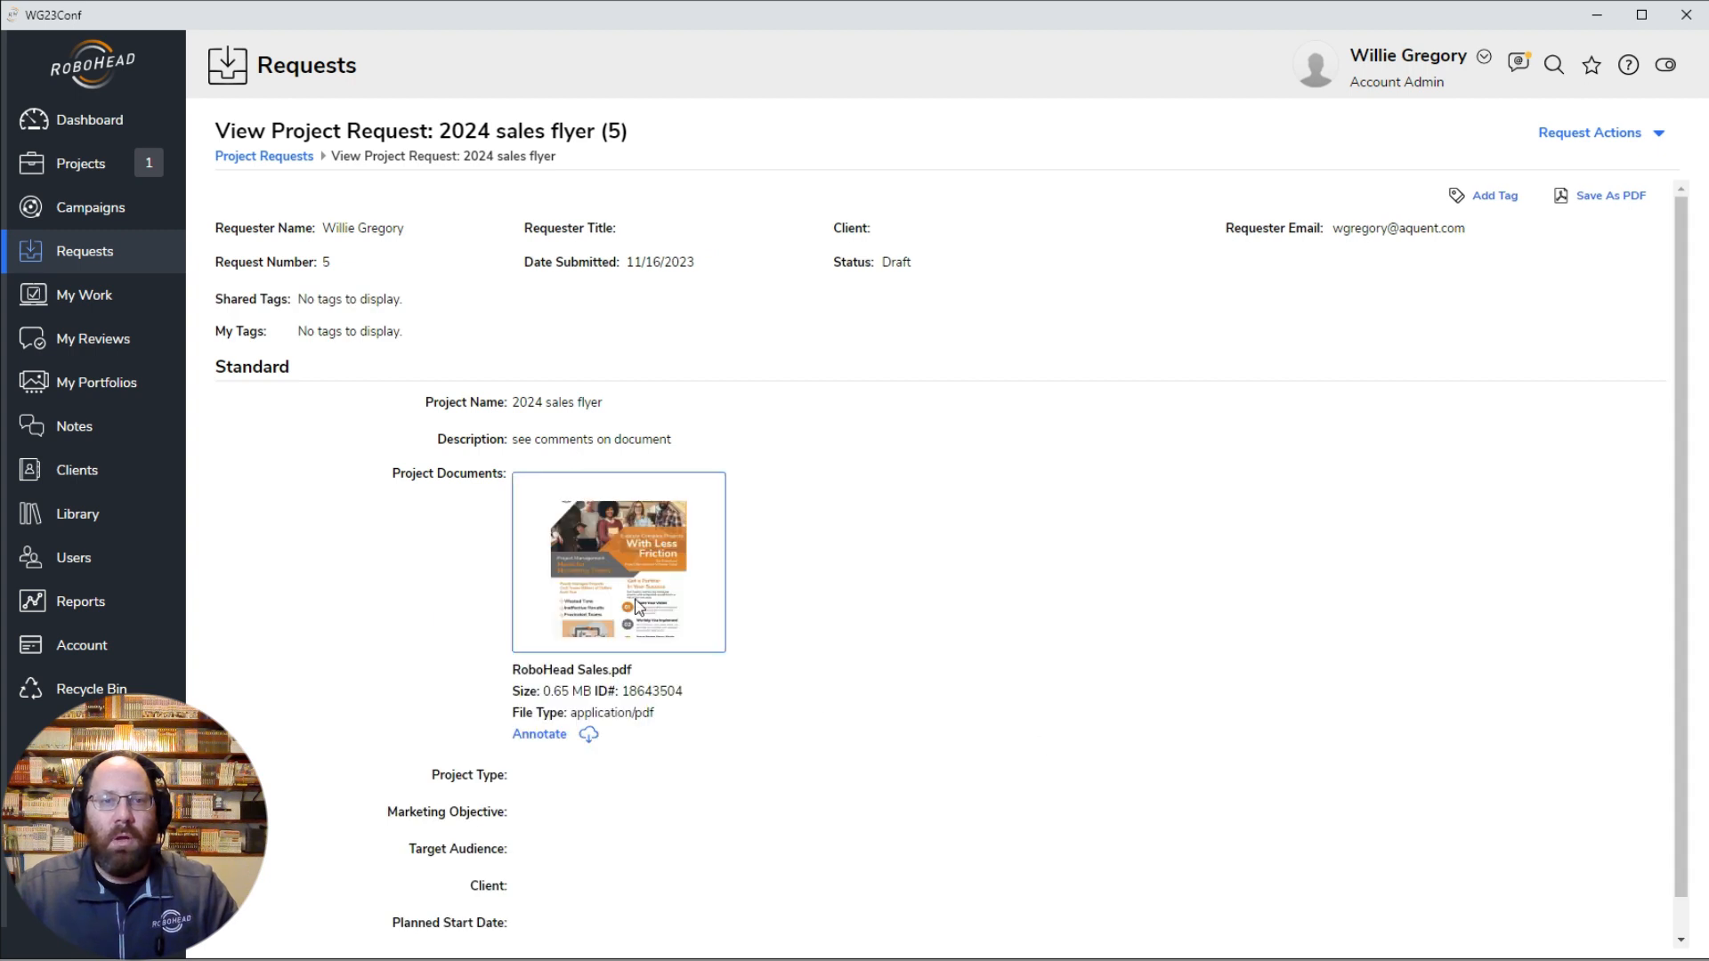
click(613, 576)
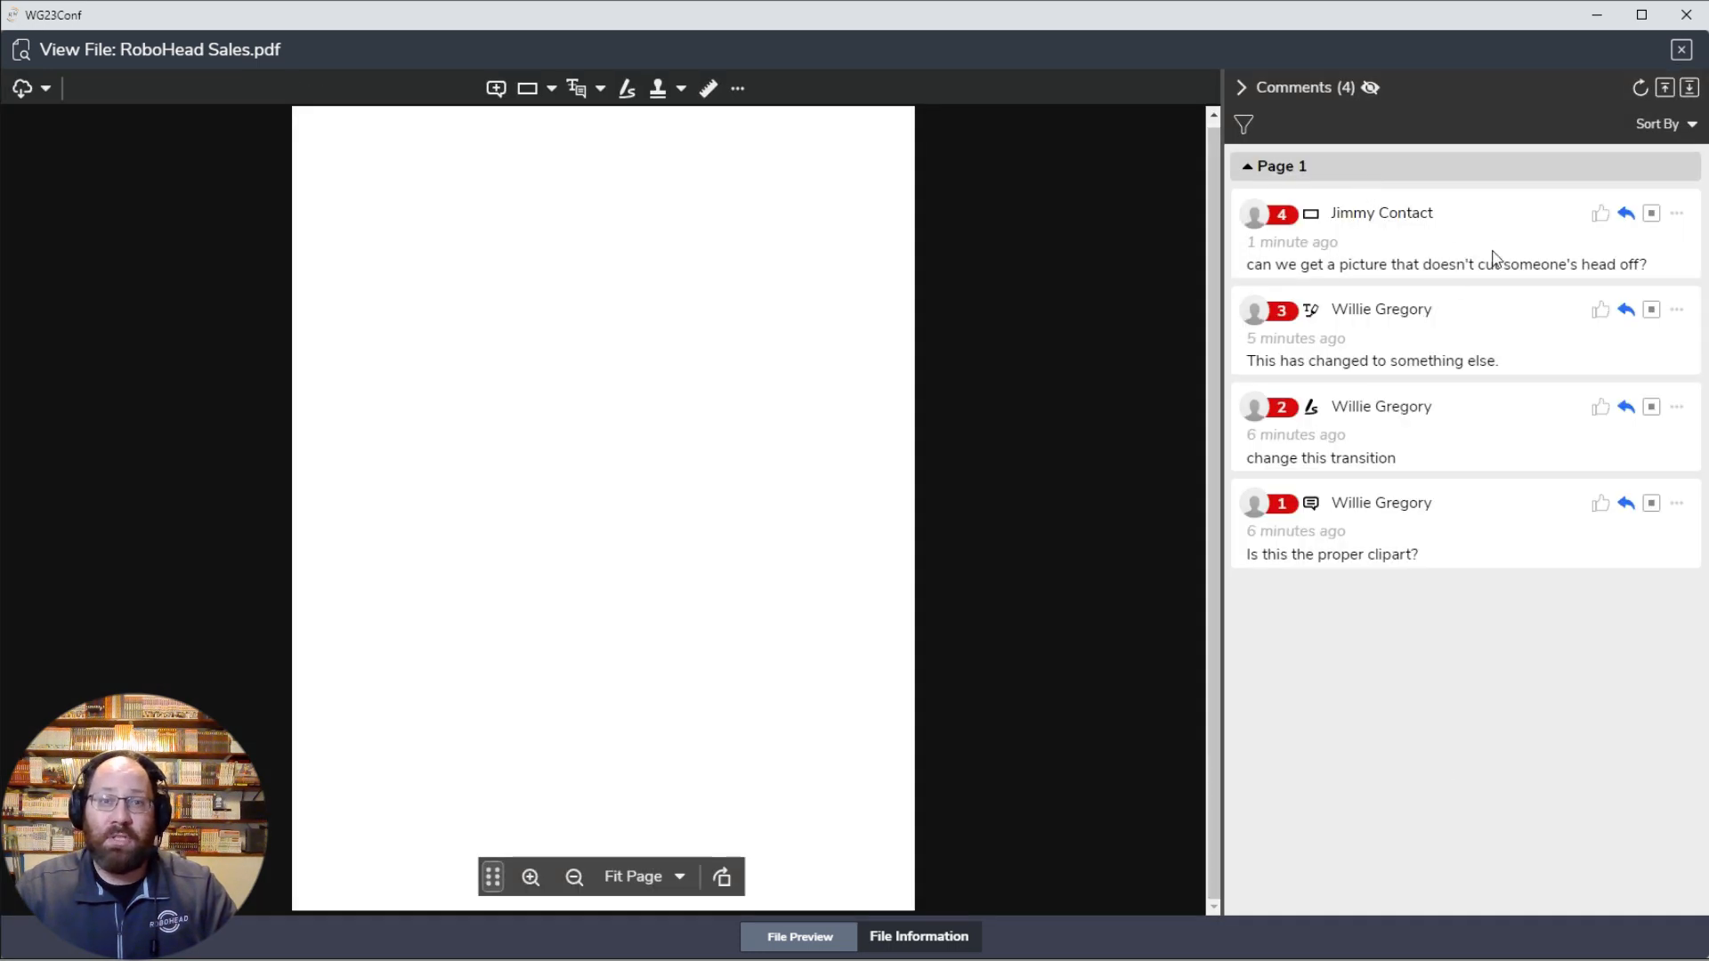
click(1681, 51)
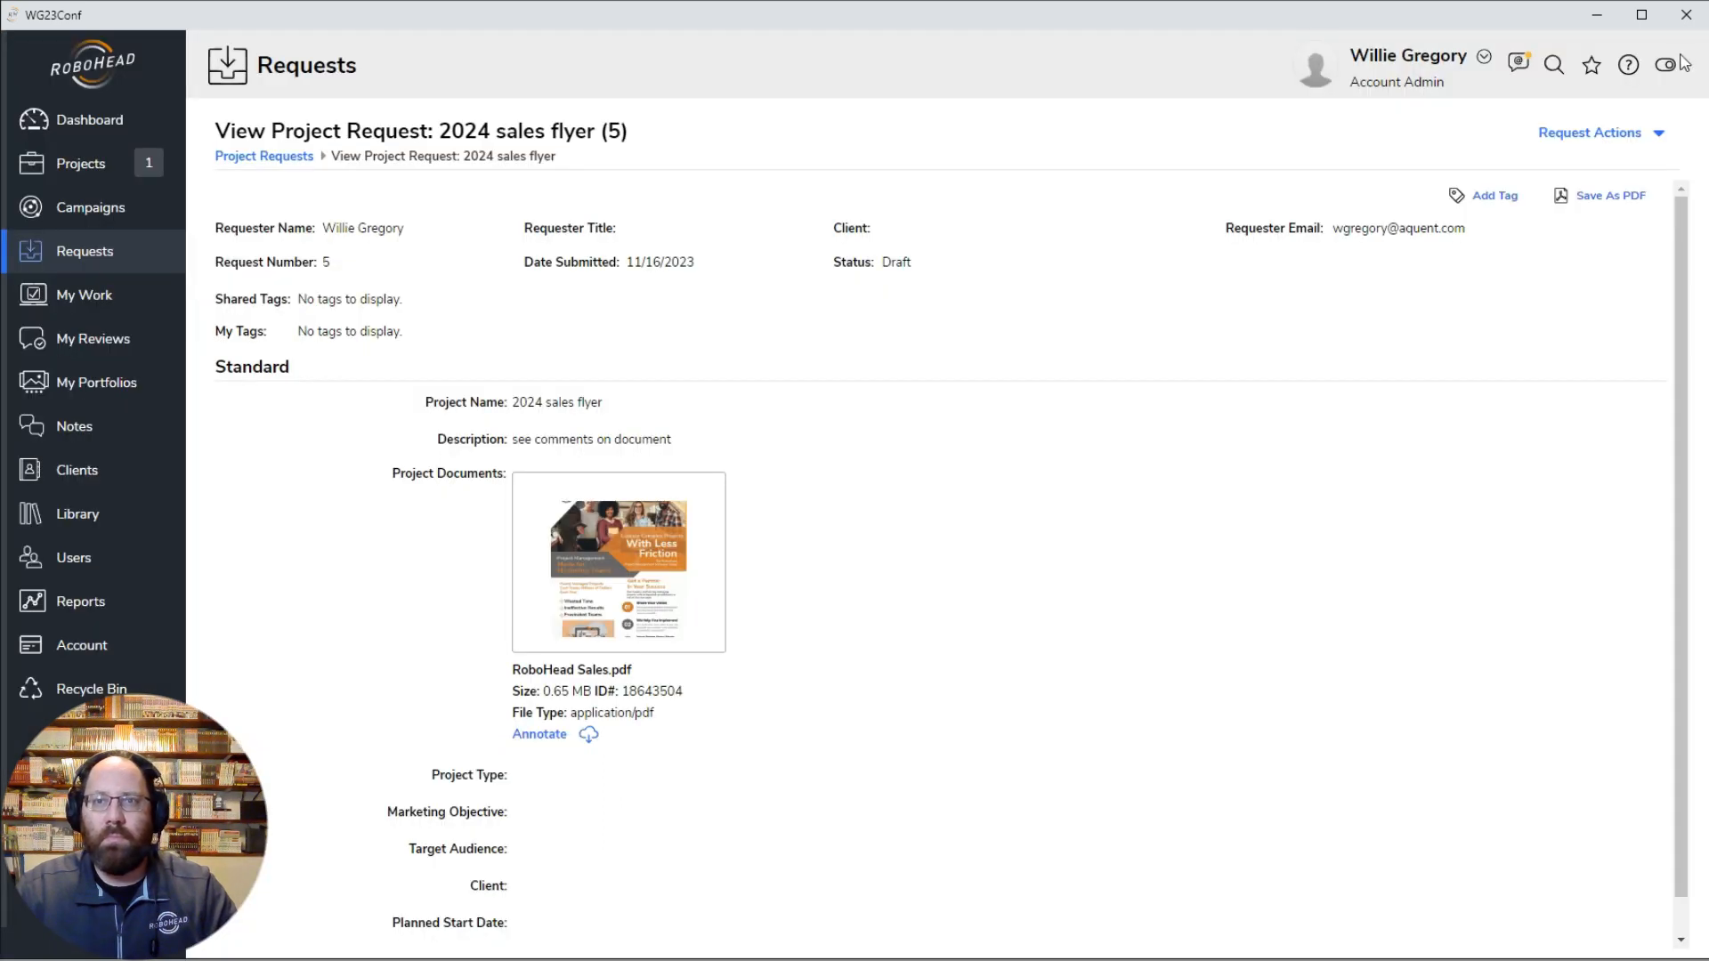
Step: Read the contact's reply in the Notes Inbox and look over the request's details
click(1519, 66)
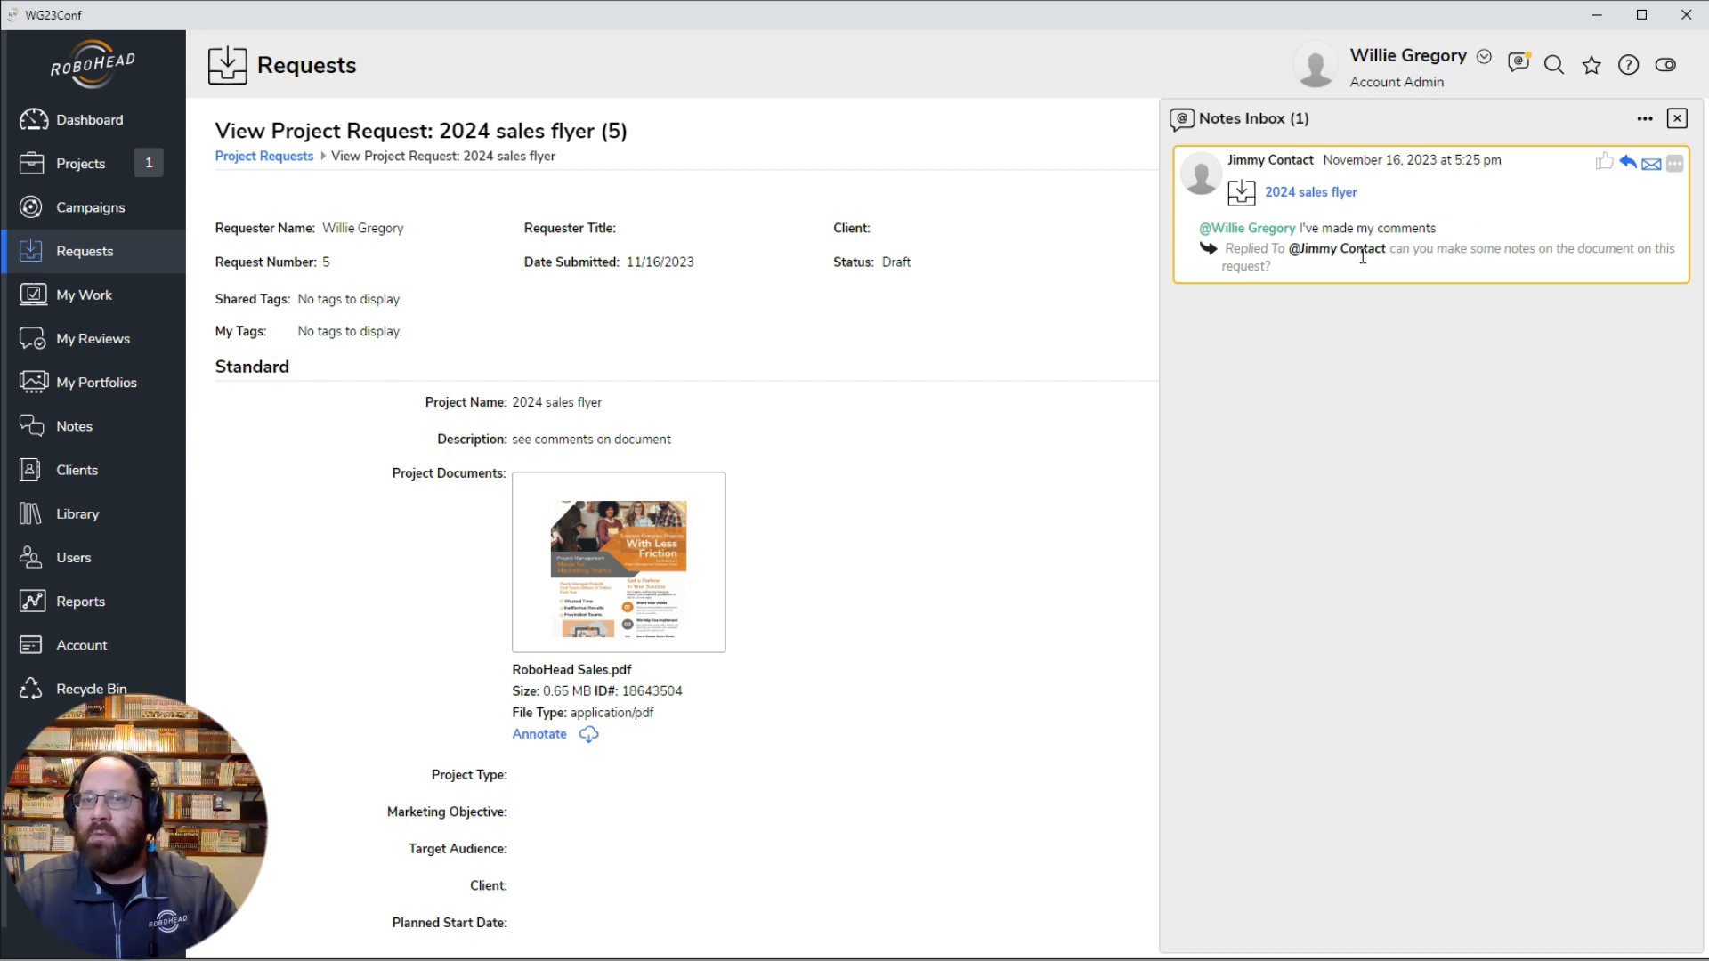
click(1678, 120)
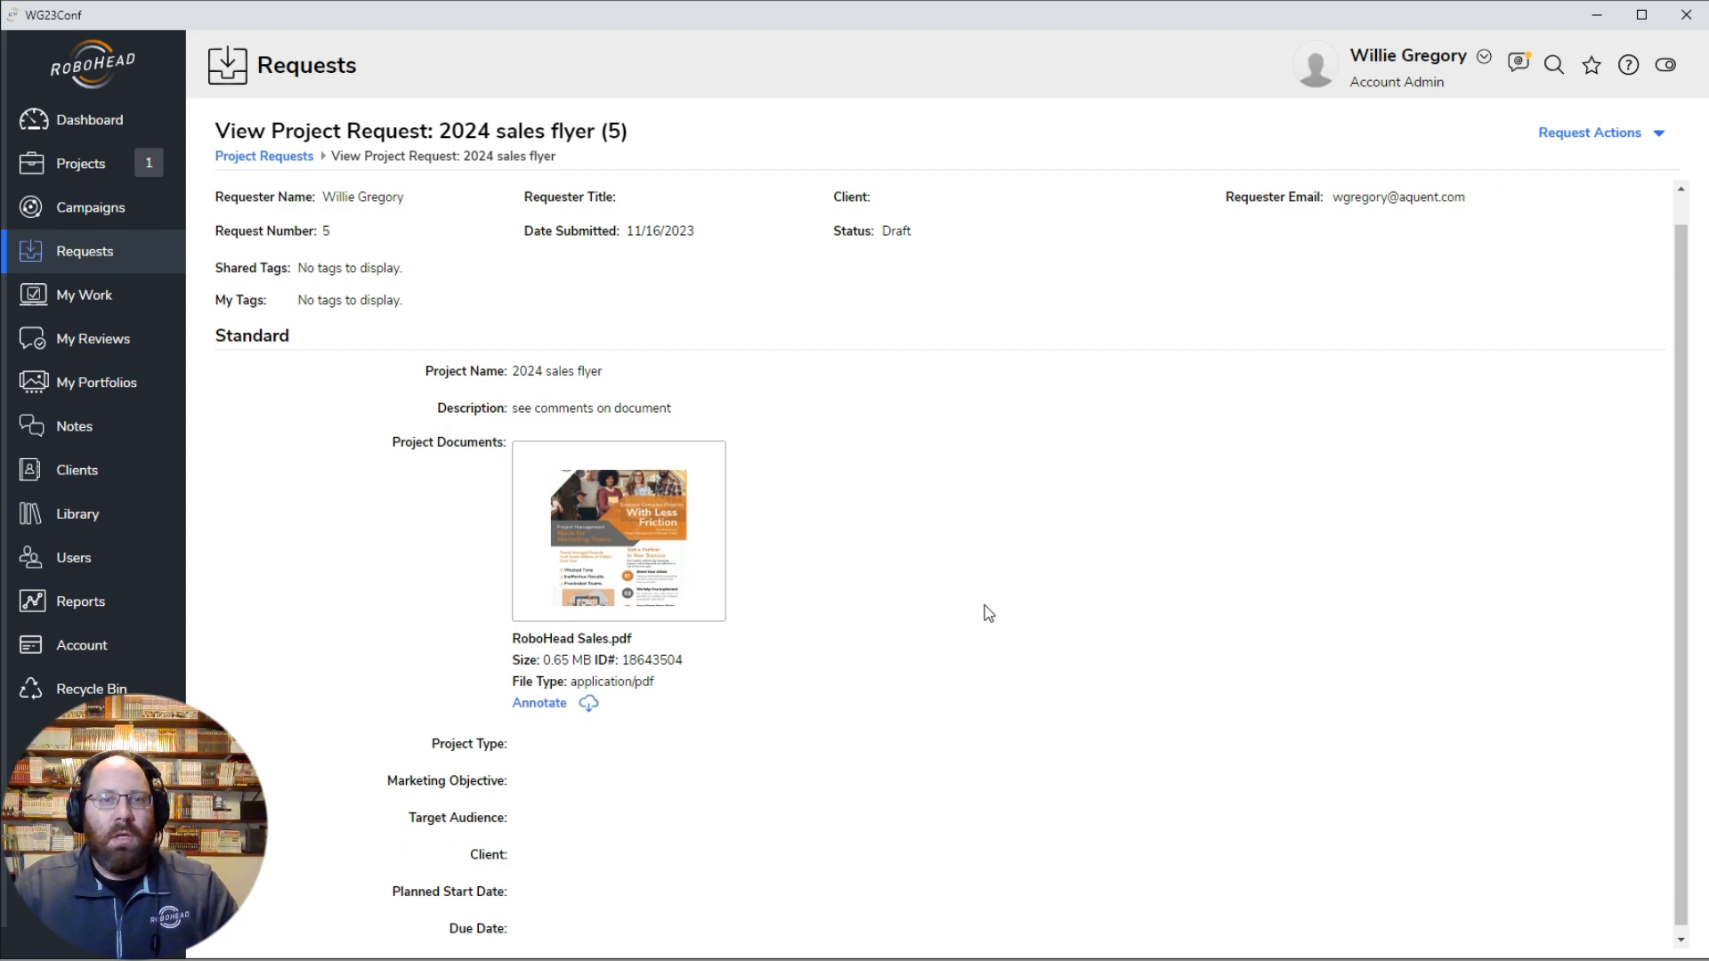
scroll(985, 723, down, 2)
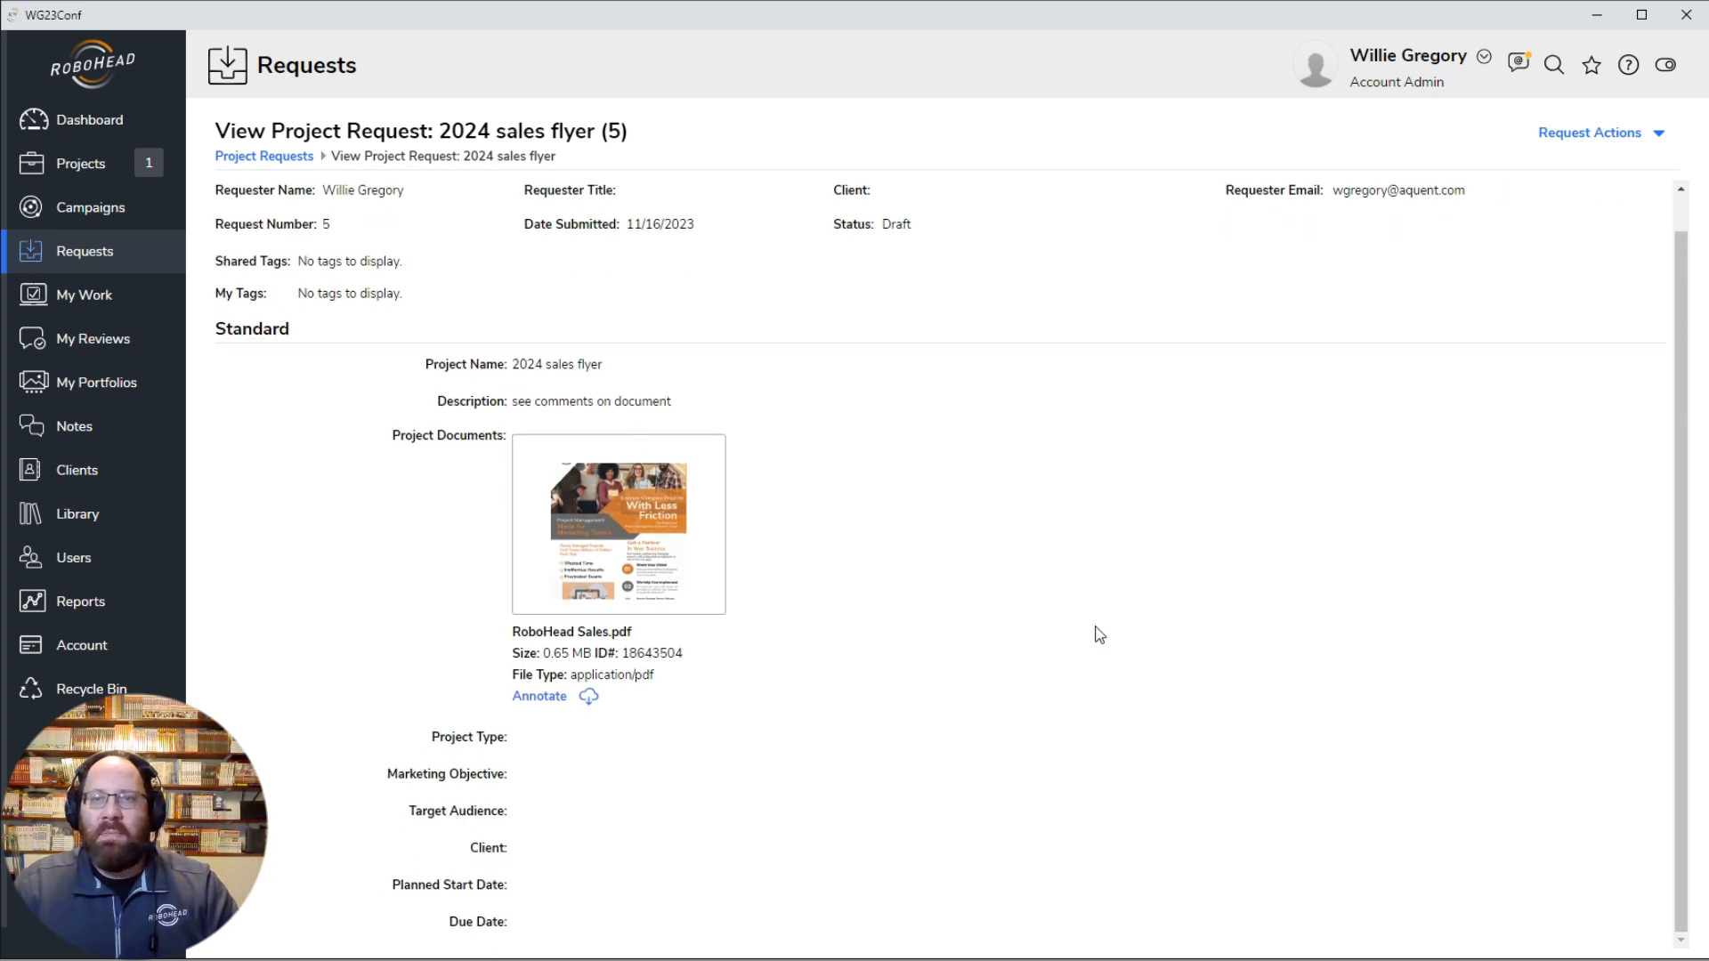
scroll(1097, 628, up, 2)
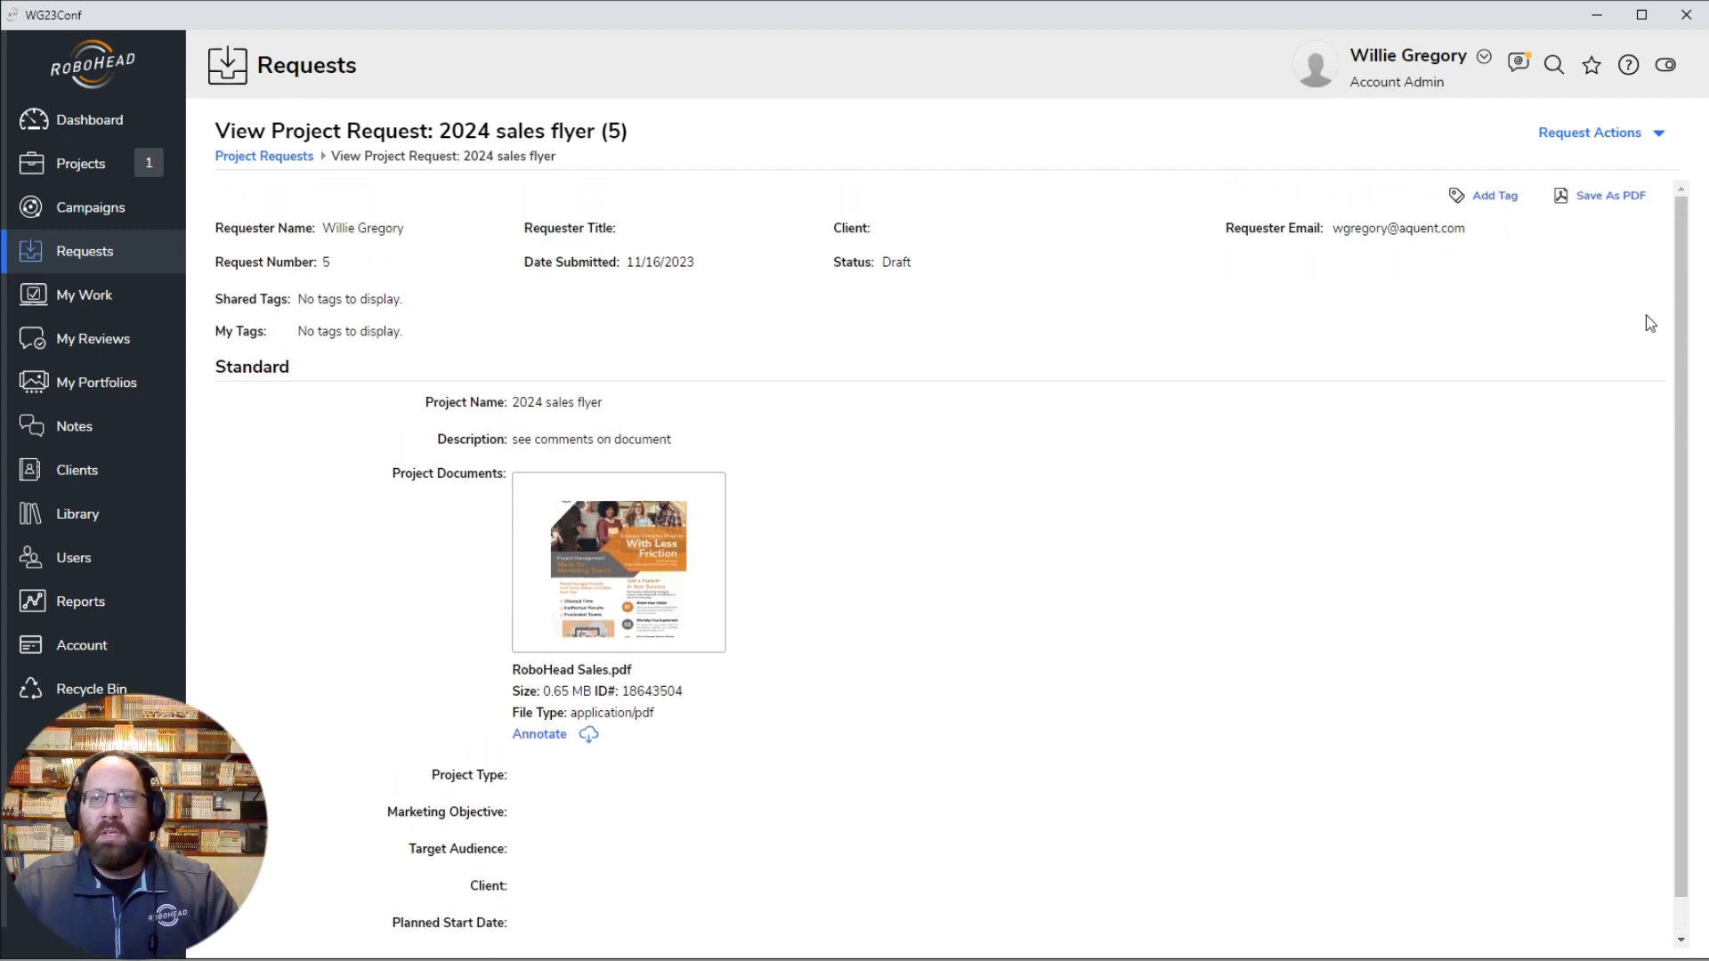
Step: Modify the request, setting the Planned Start Date to 11/16/2023 and the Due Date to 11/17/2023
click(1594, 142)
click(1585, 171)
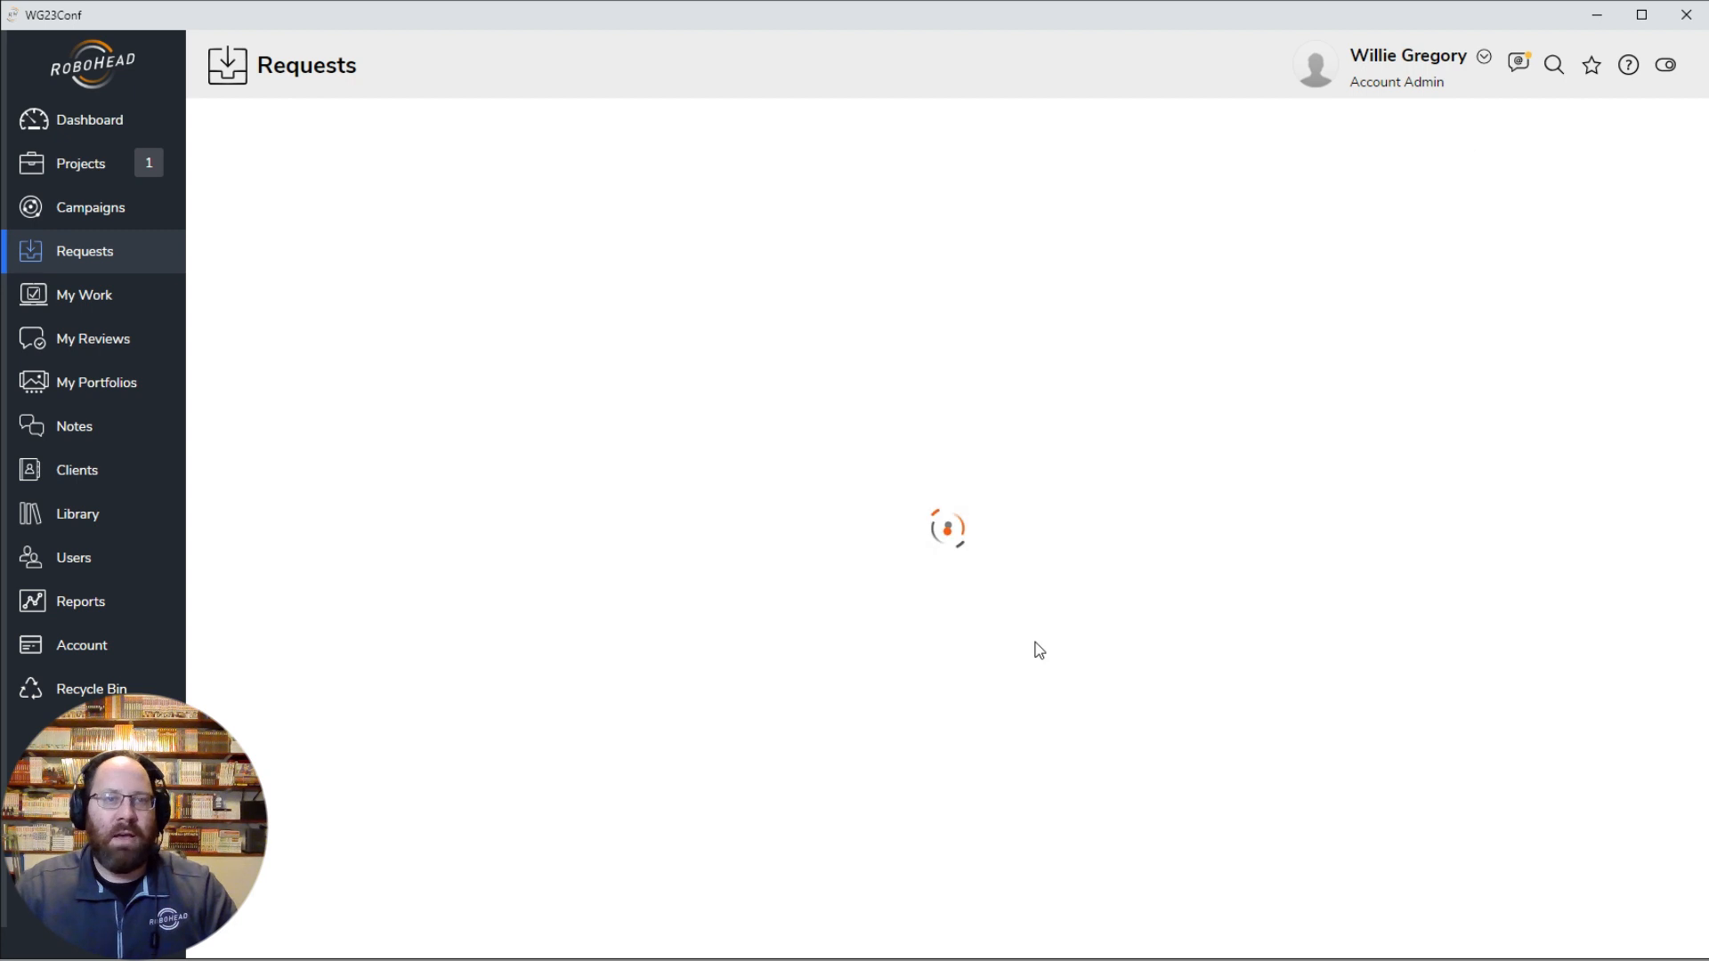
scroll(935, 754, down, 3)
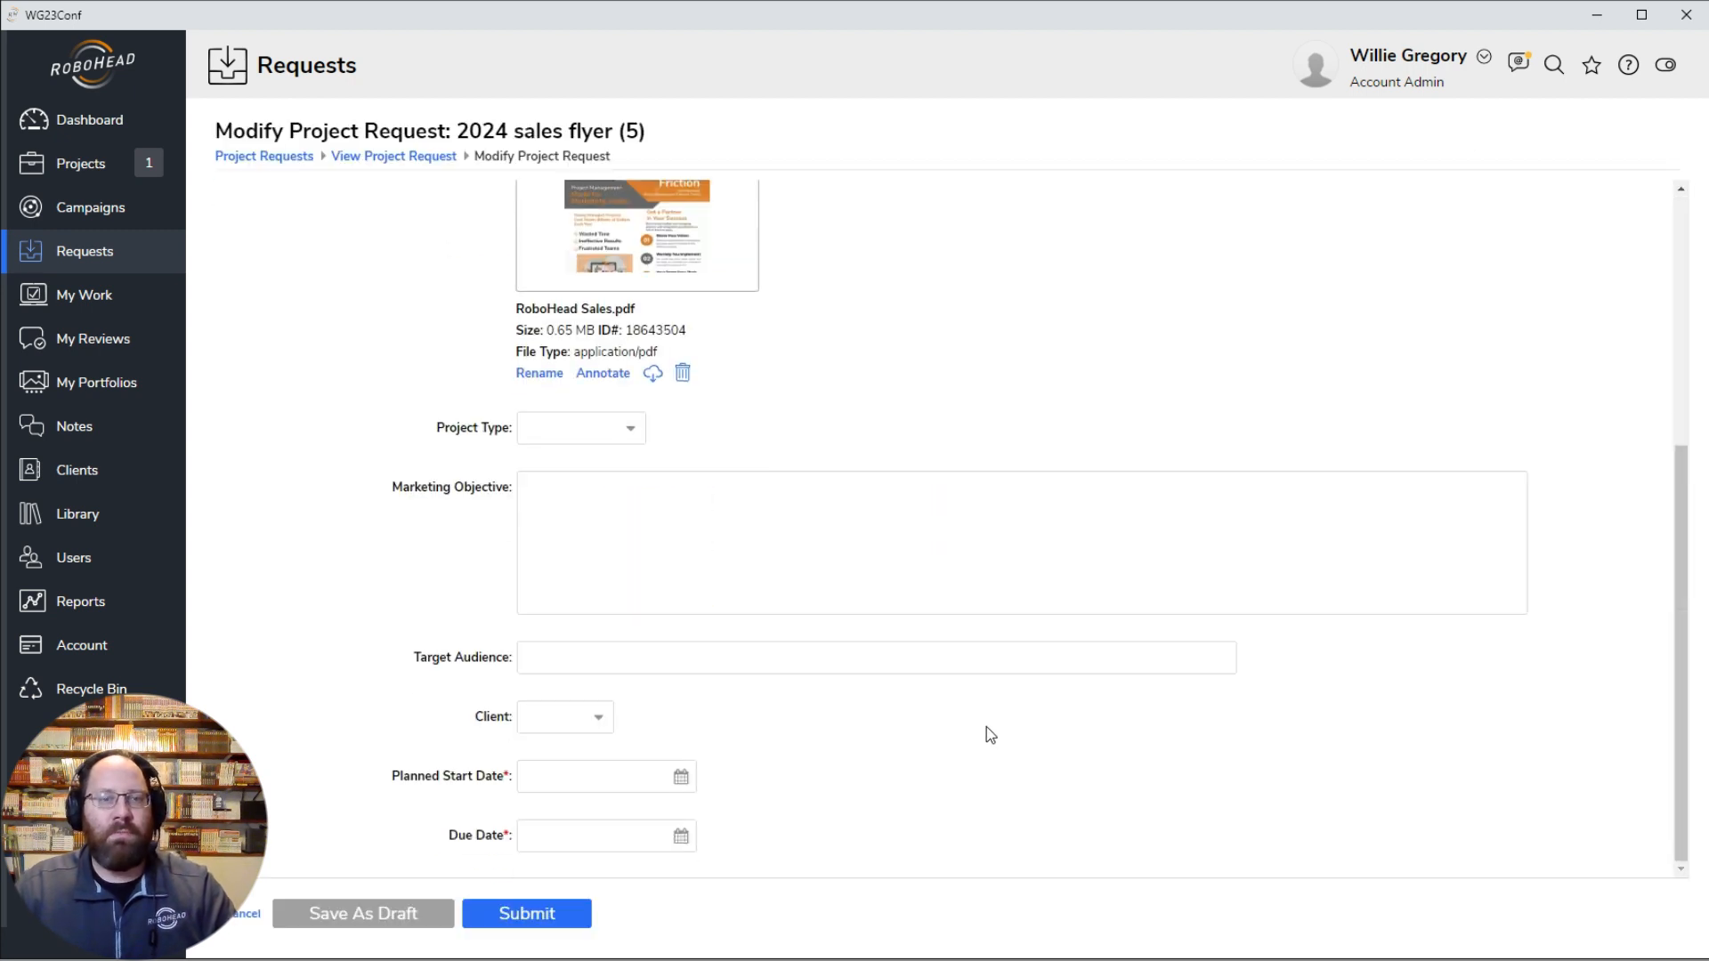
click(683, 781)
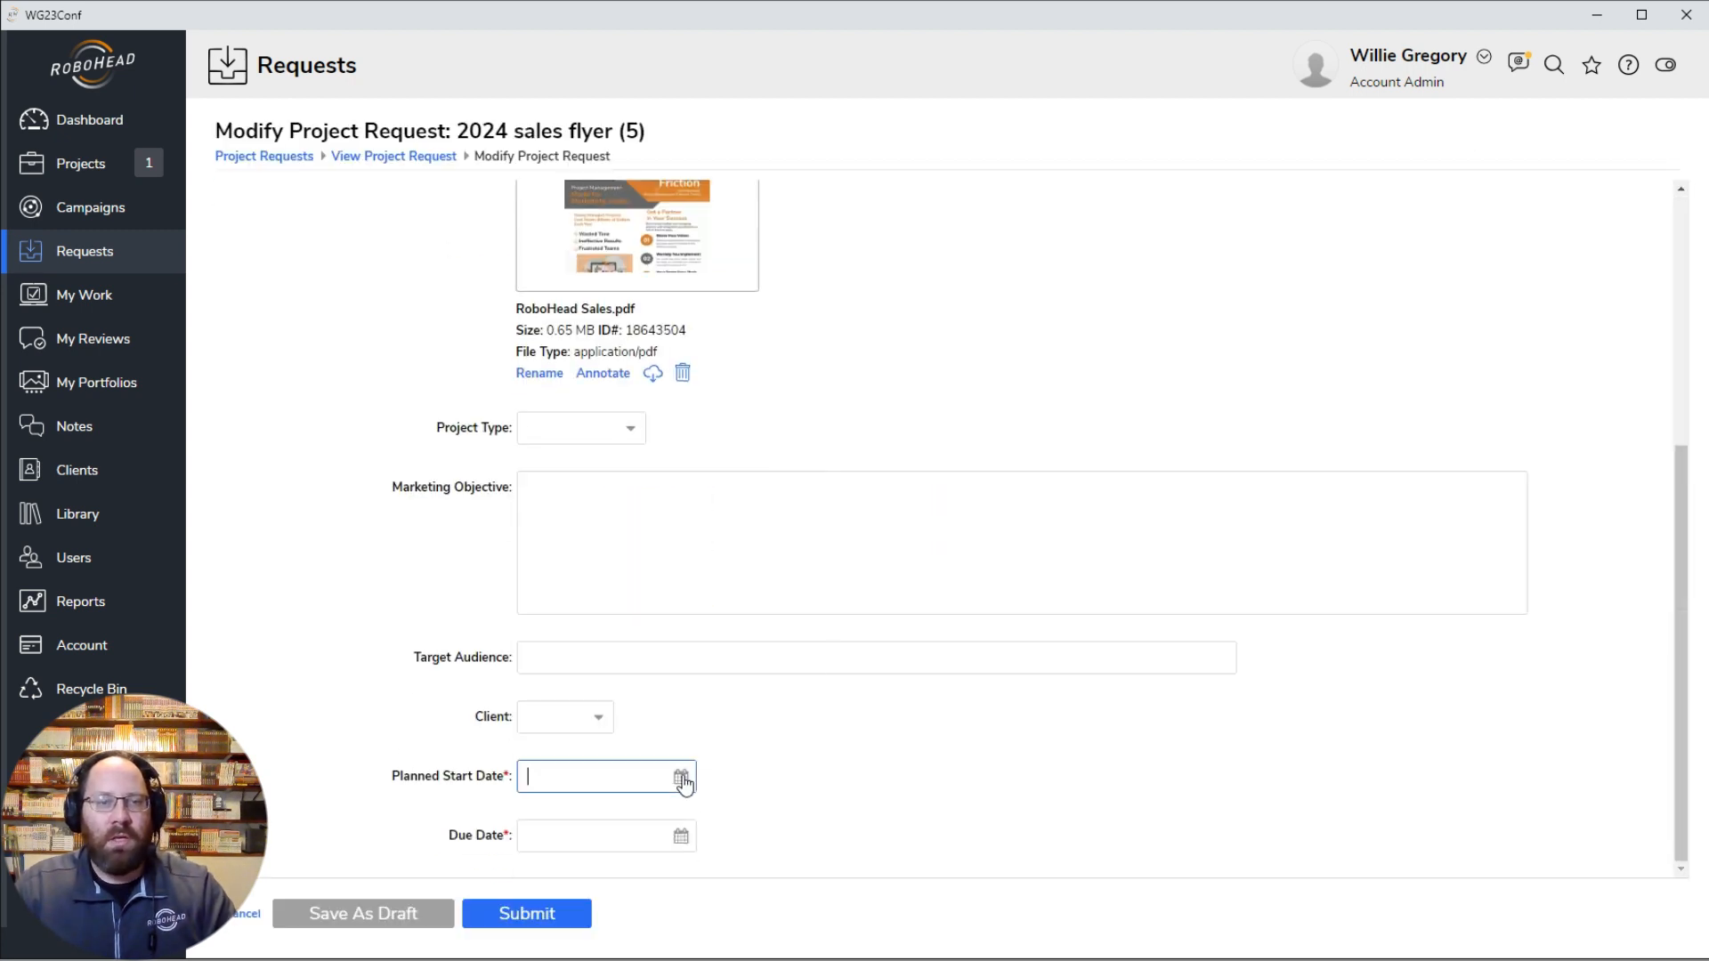
click(683, 781)
click(710, 592)
click(693, 848)
click(754, 655)
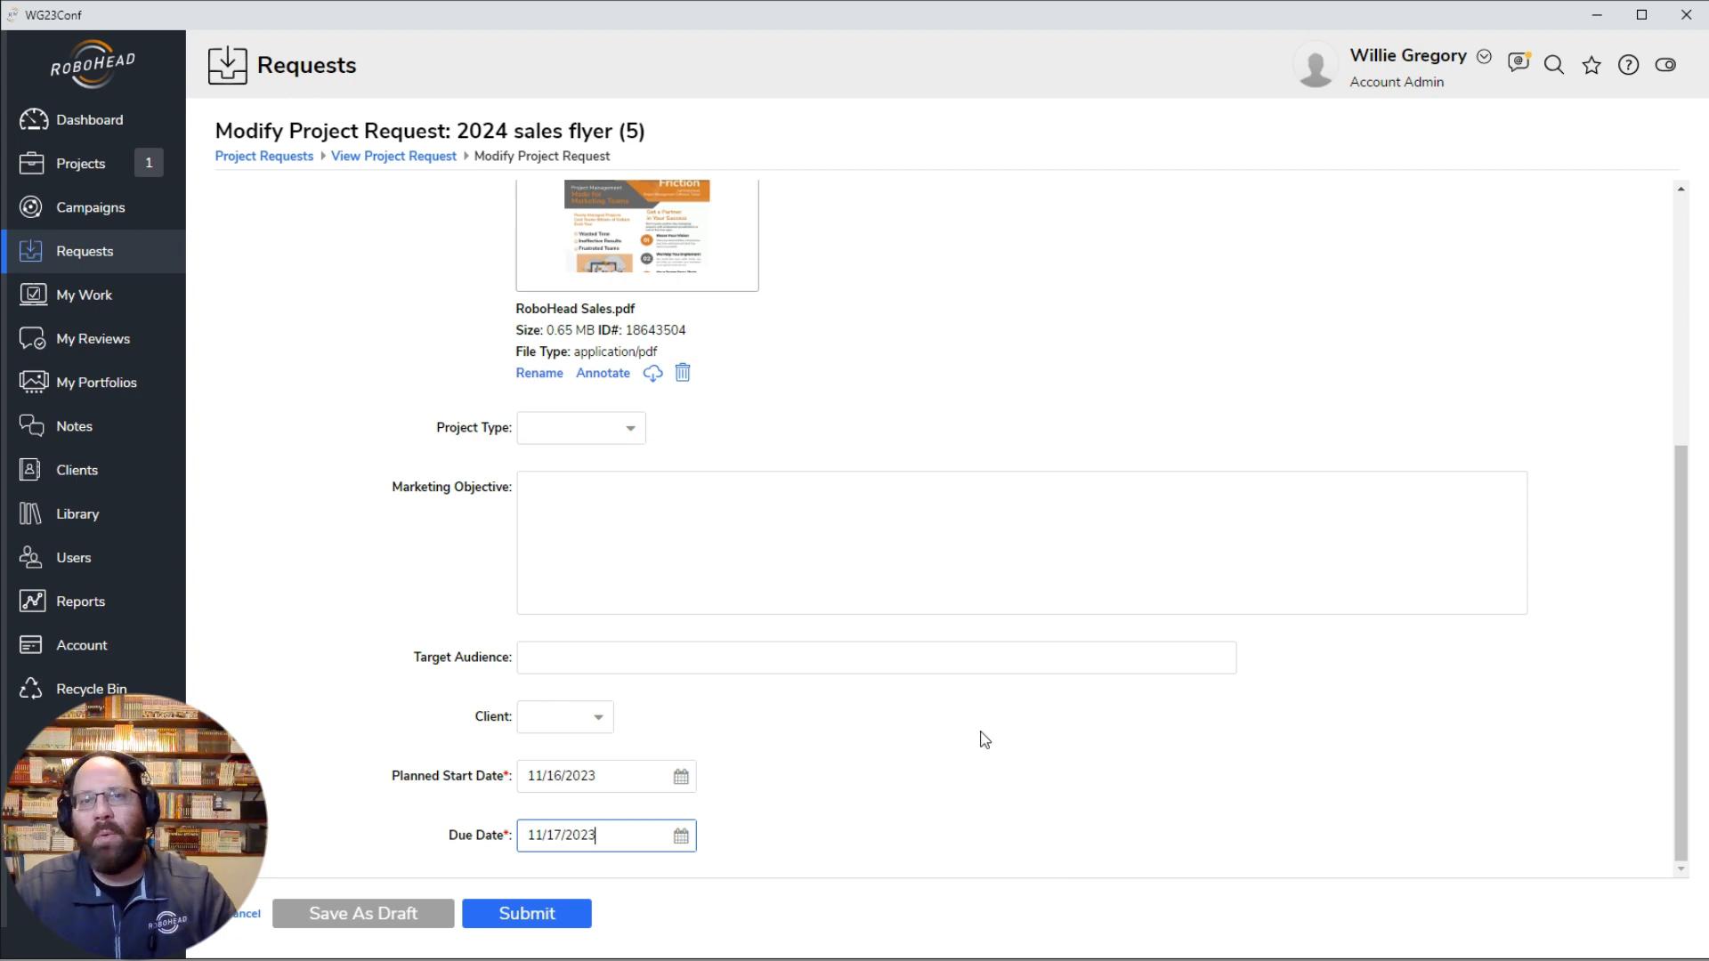
Step: Look over the modified request form and submit the 2024 sales flyer request
scroll(970, 814, up, 5)
scroll(972, 813, down, 5)
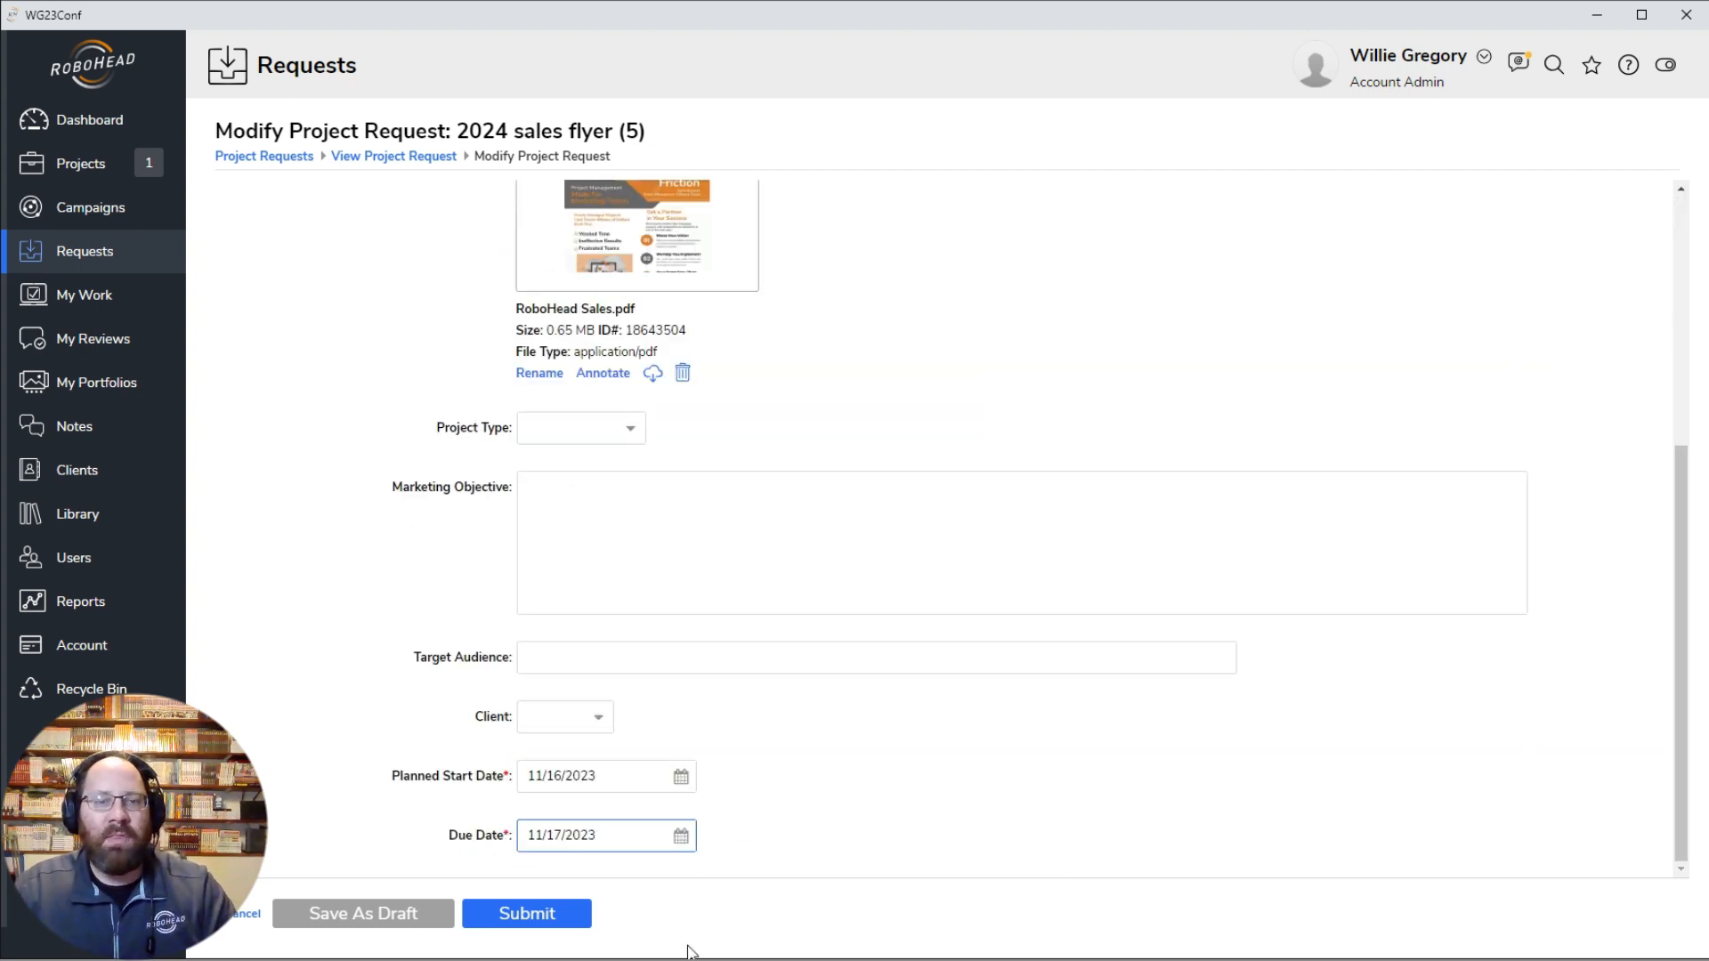
click(534, 917)
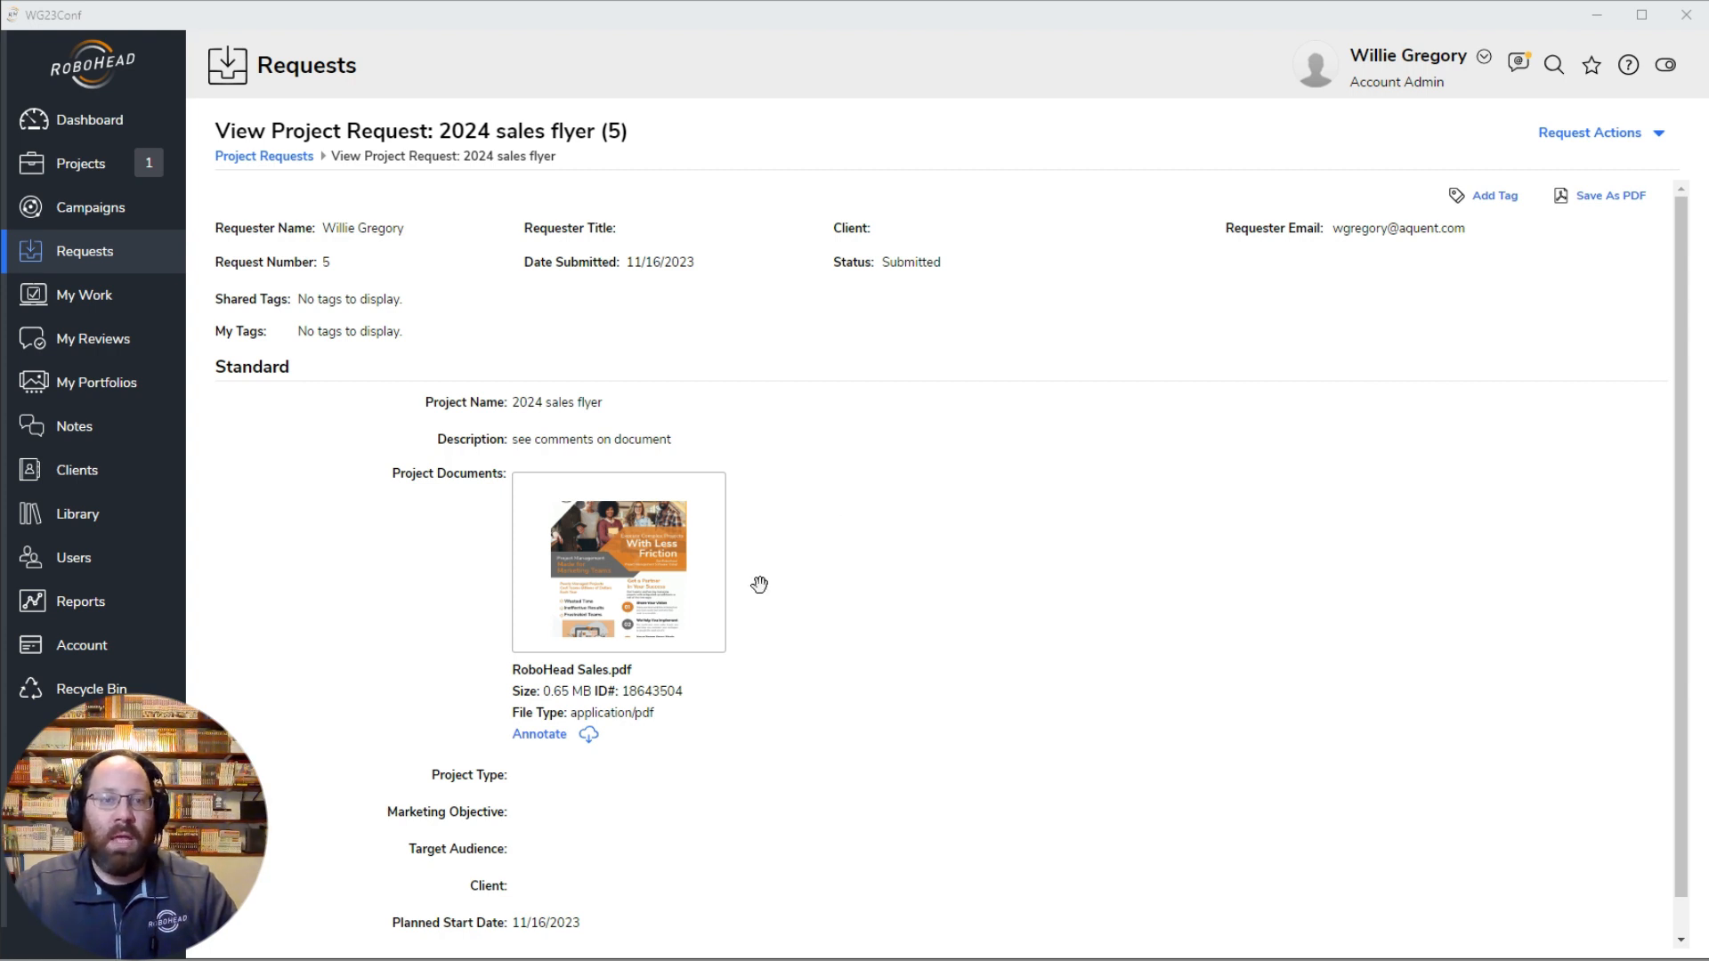
Step: Open RoboHead Sales.pdf from the submitted request, check its comments and download options, and close the file
click(607, 539)
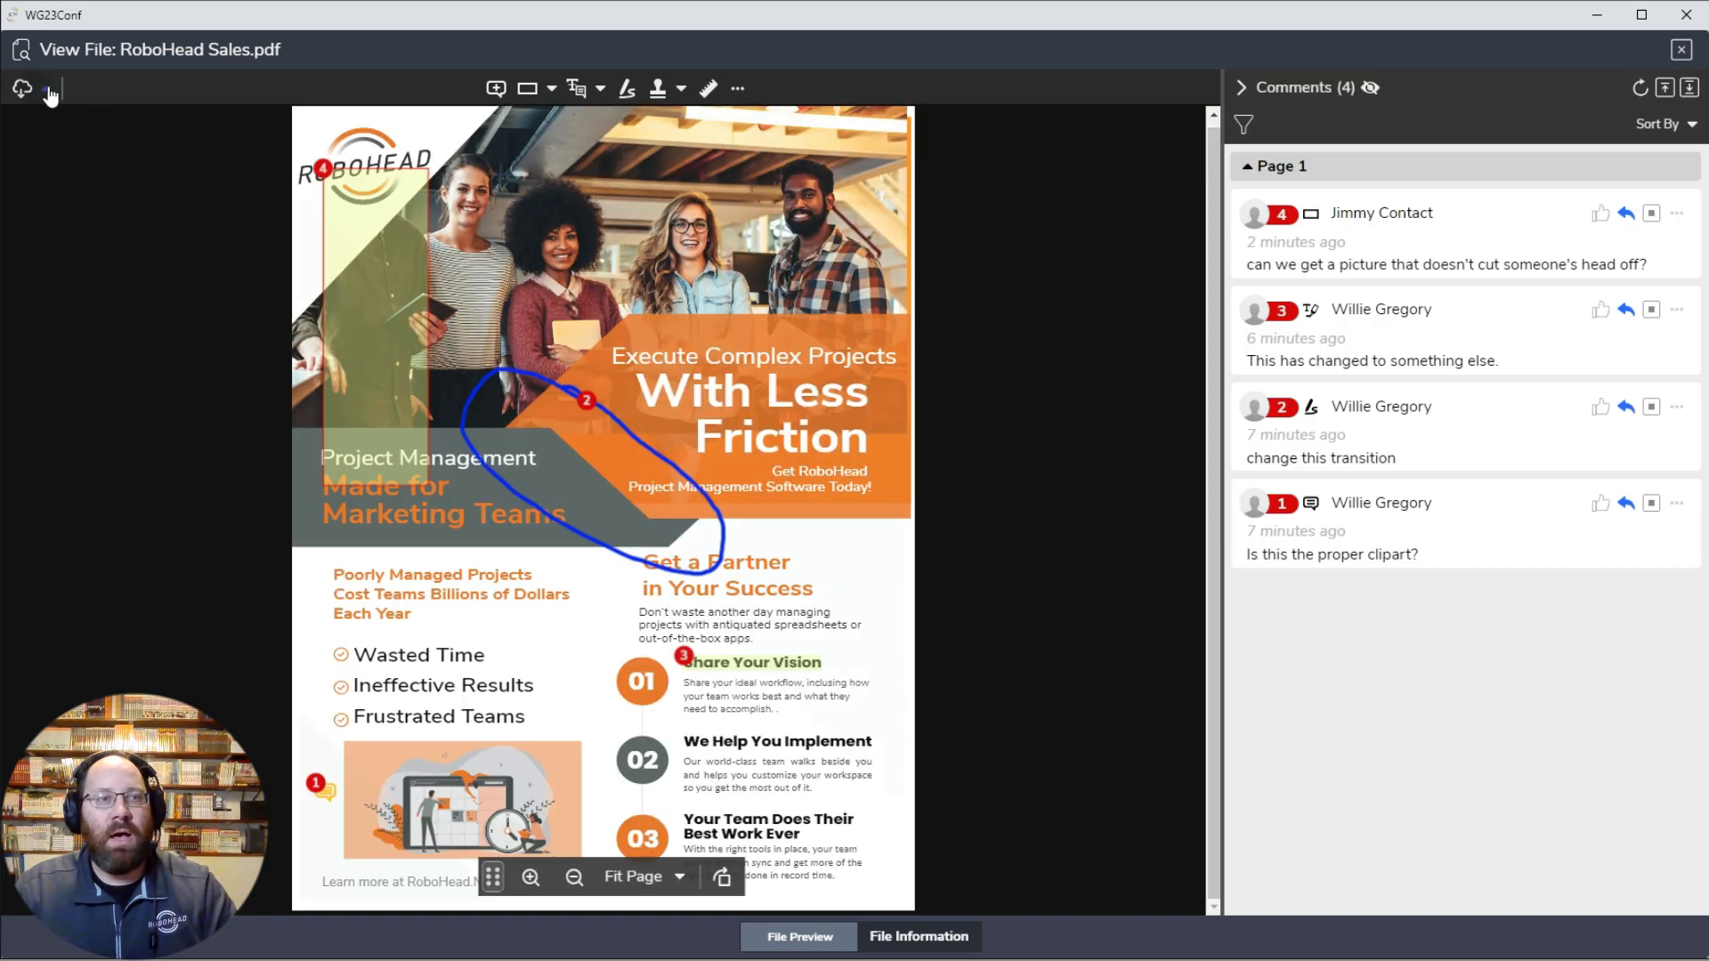
click(46, 89)
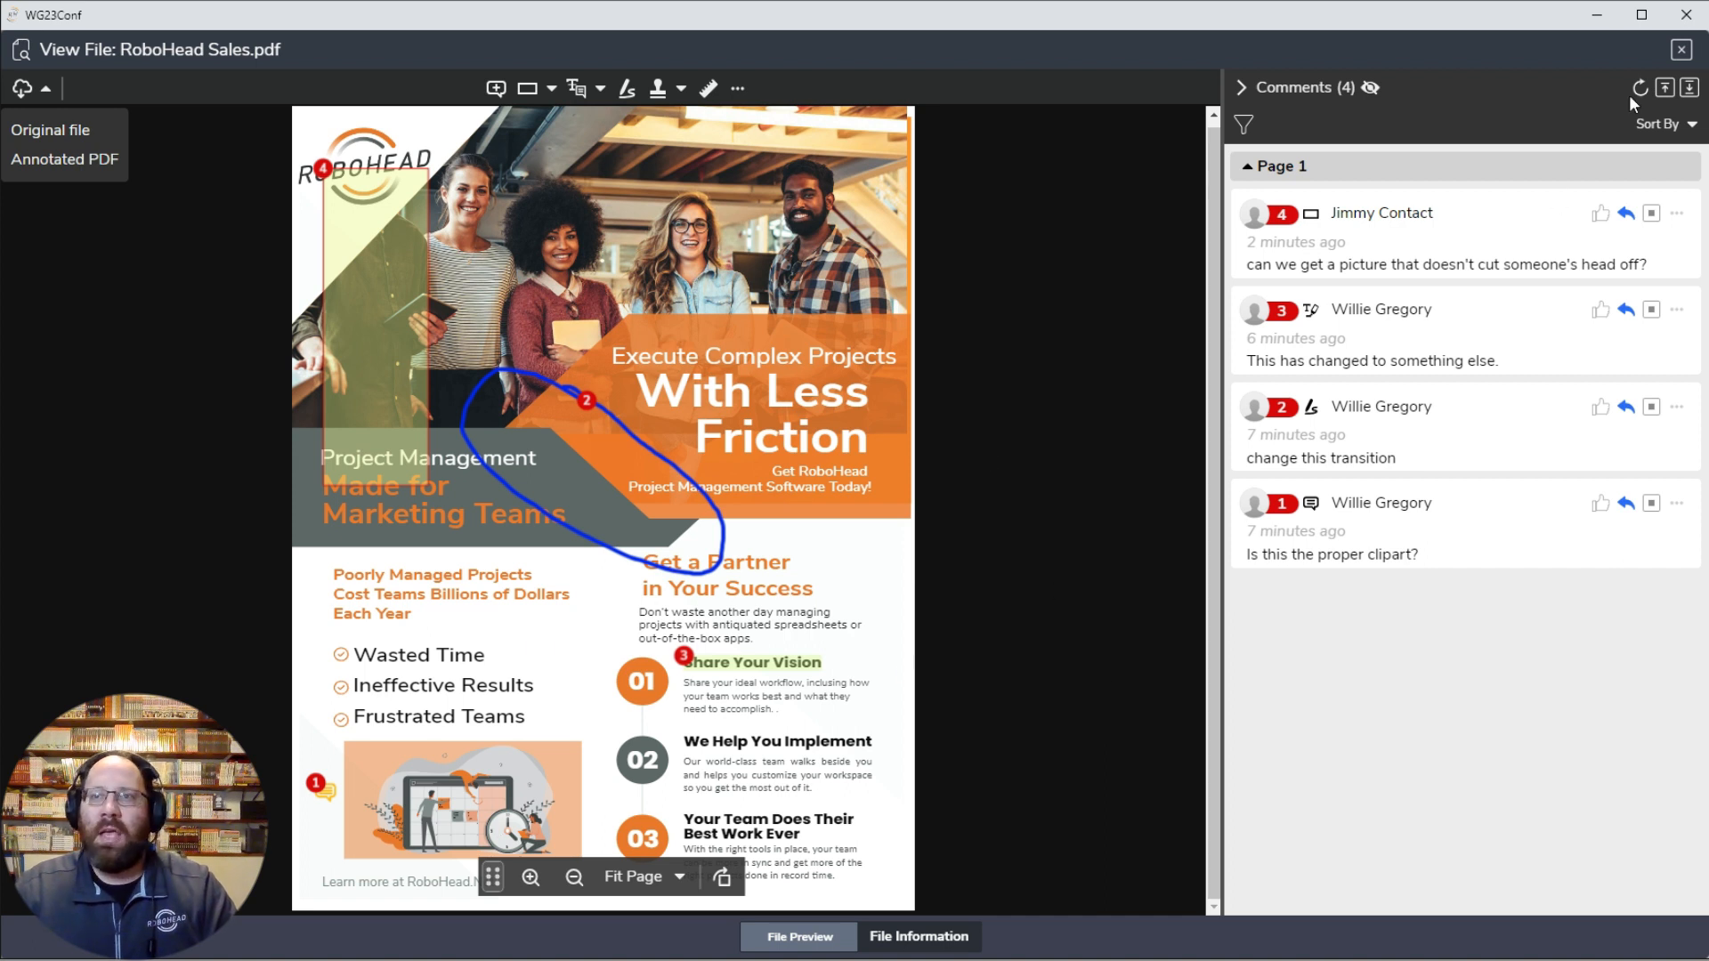
click(1680, 52)
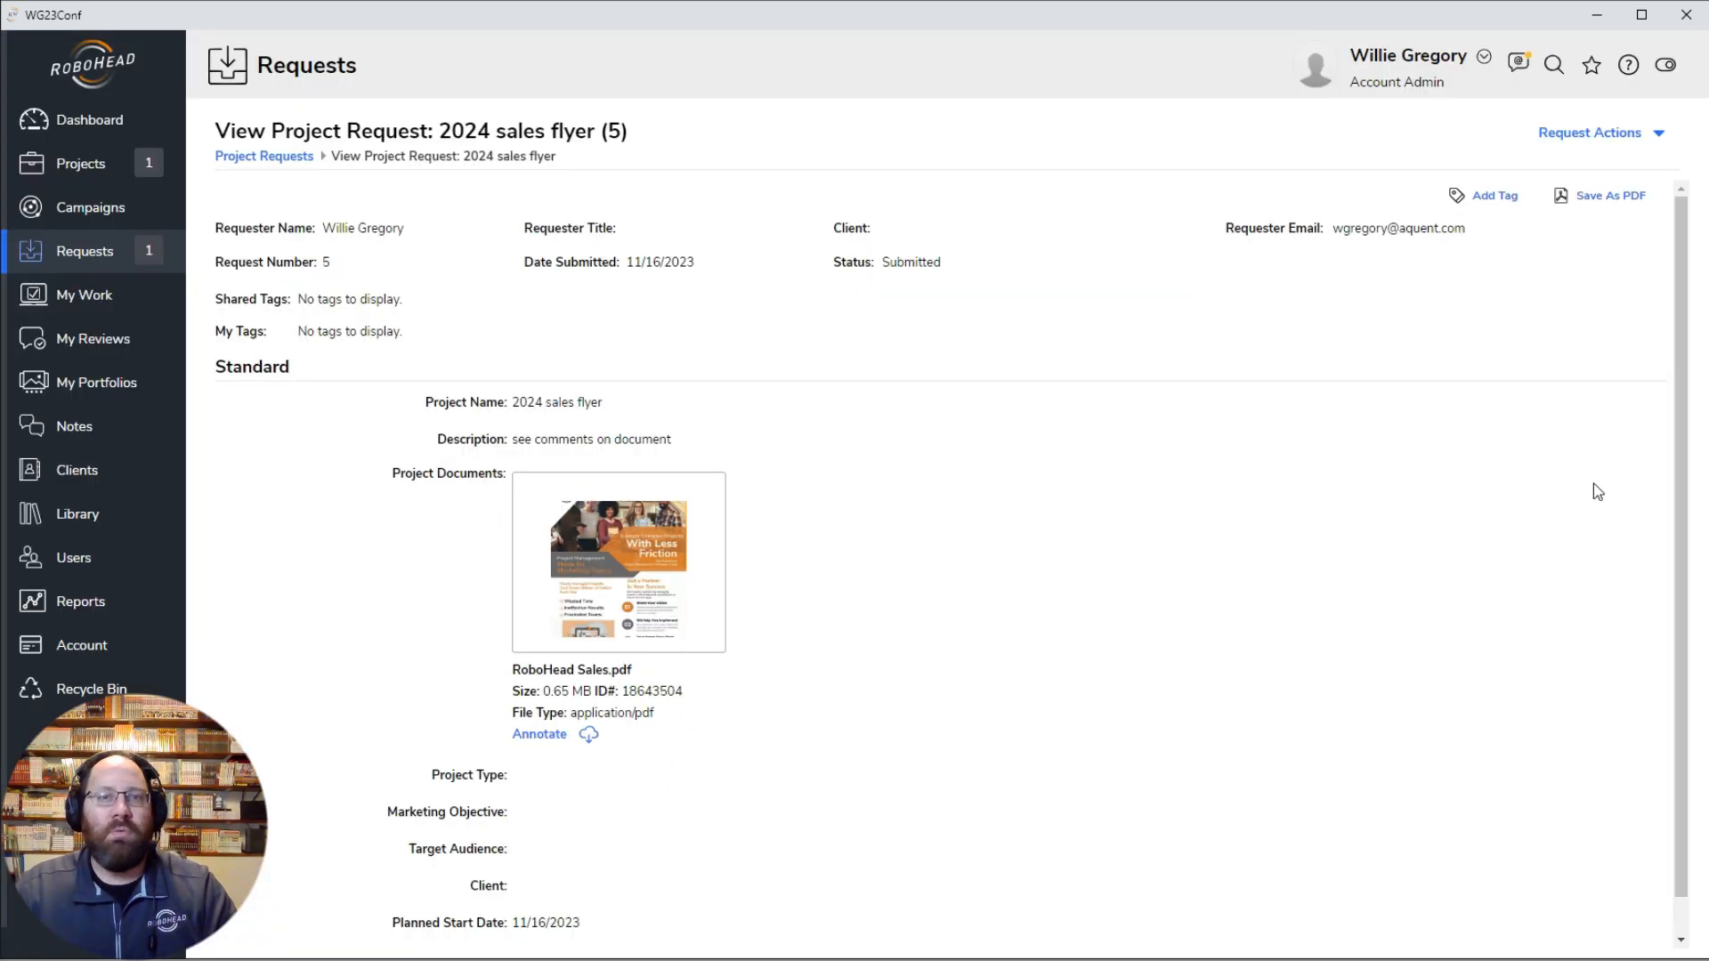